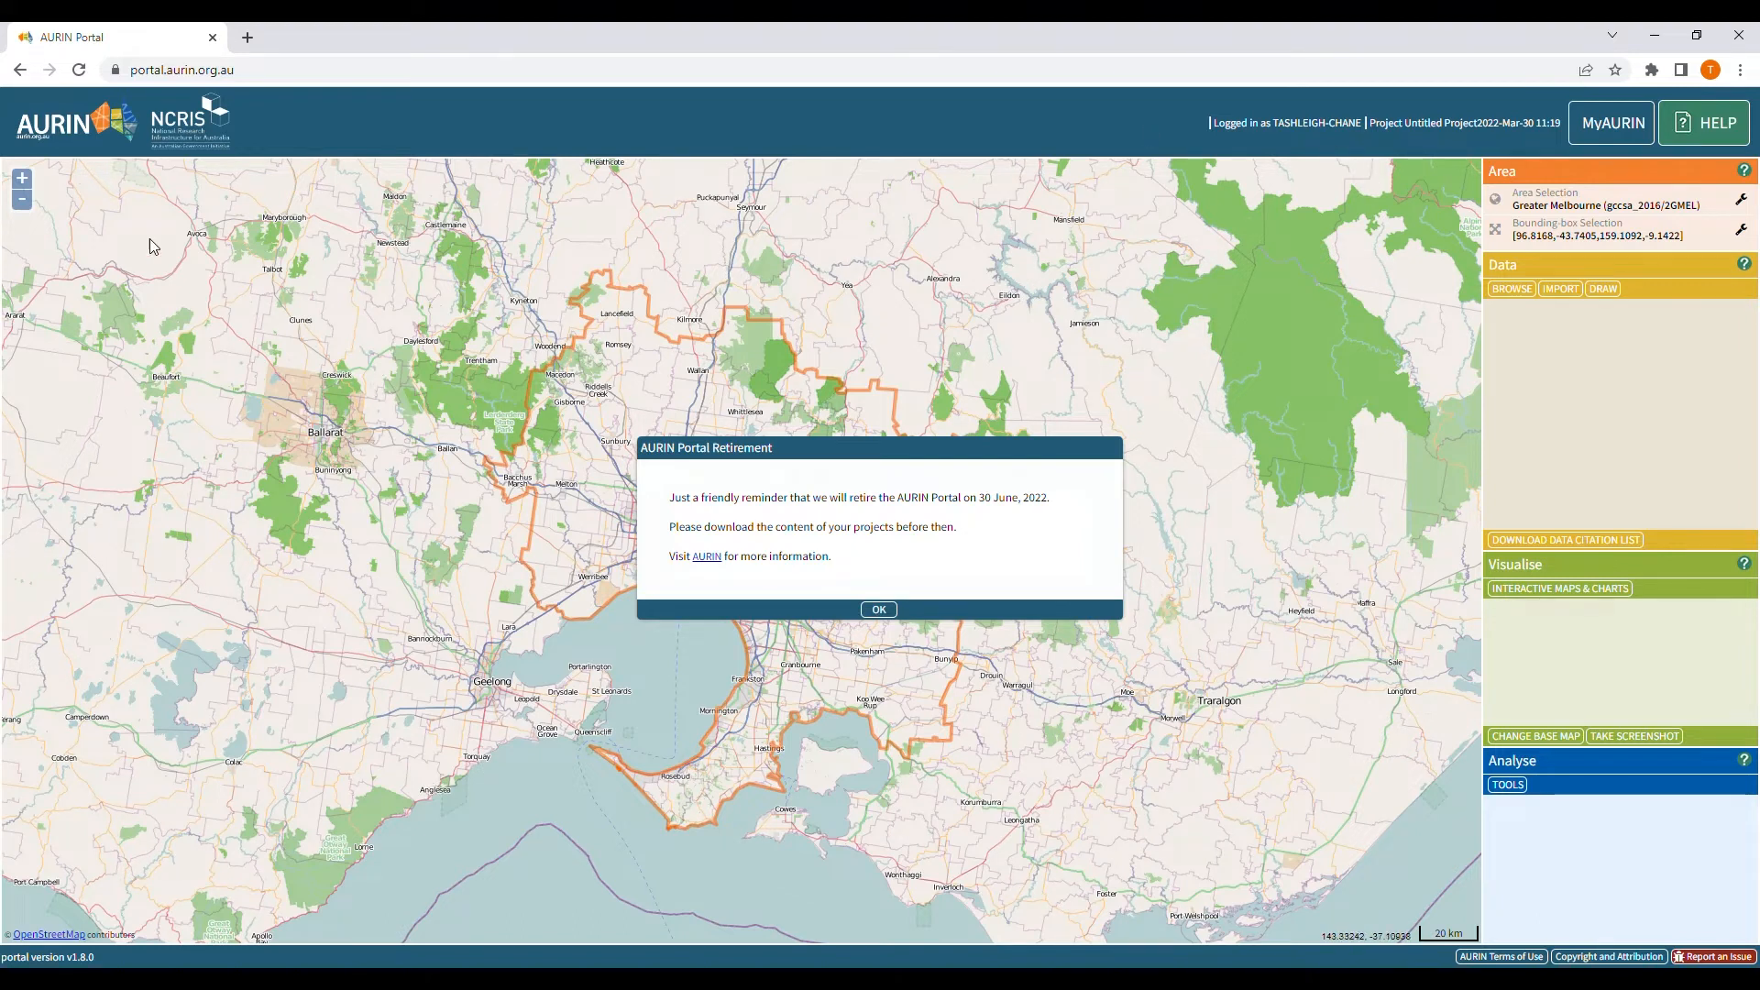
Dismiss the portal retirement notice and confirm Greater Melbourne in Victoria, Australia as the study area.
{"action": "left_click", "coordinate": [881, 610]}
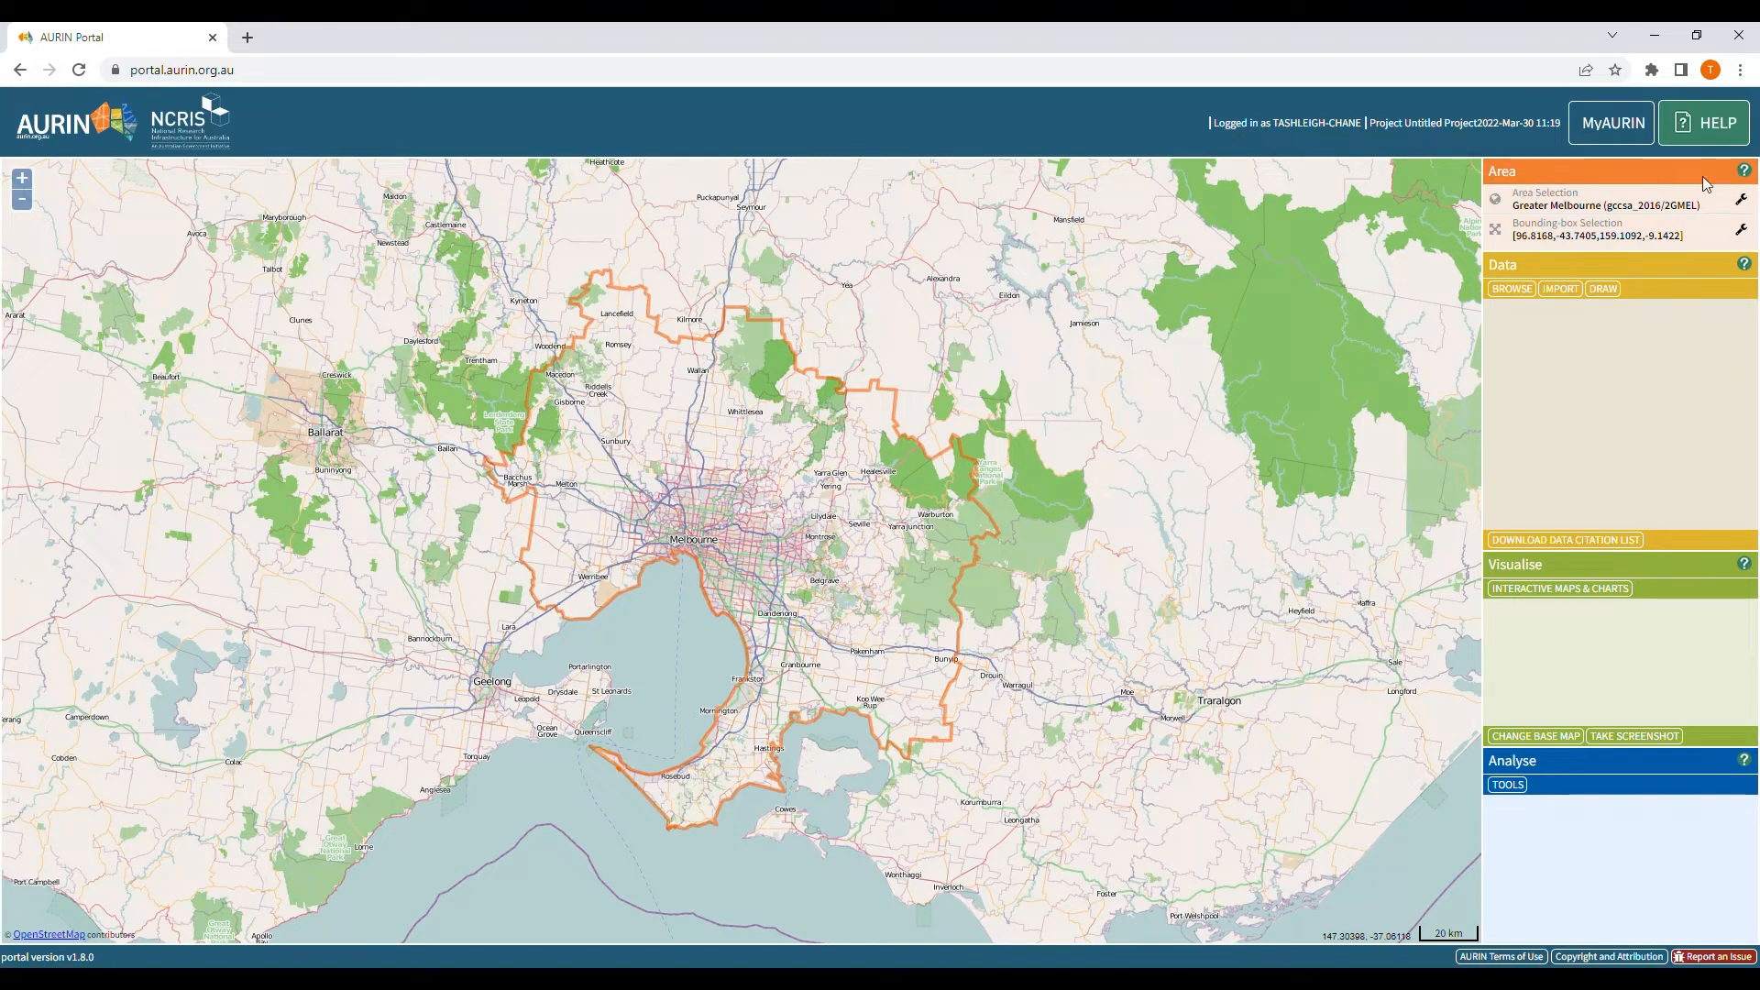
{"action": "left_click", "coordinate": [1573, 203]}
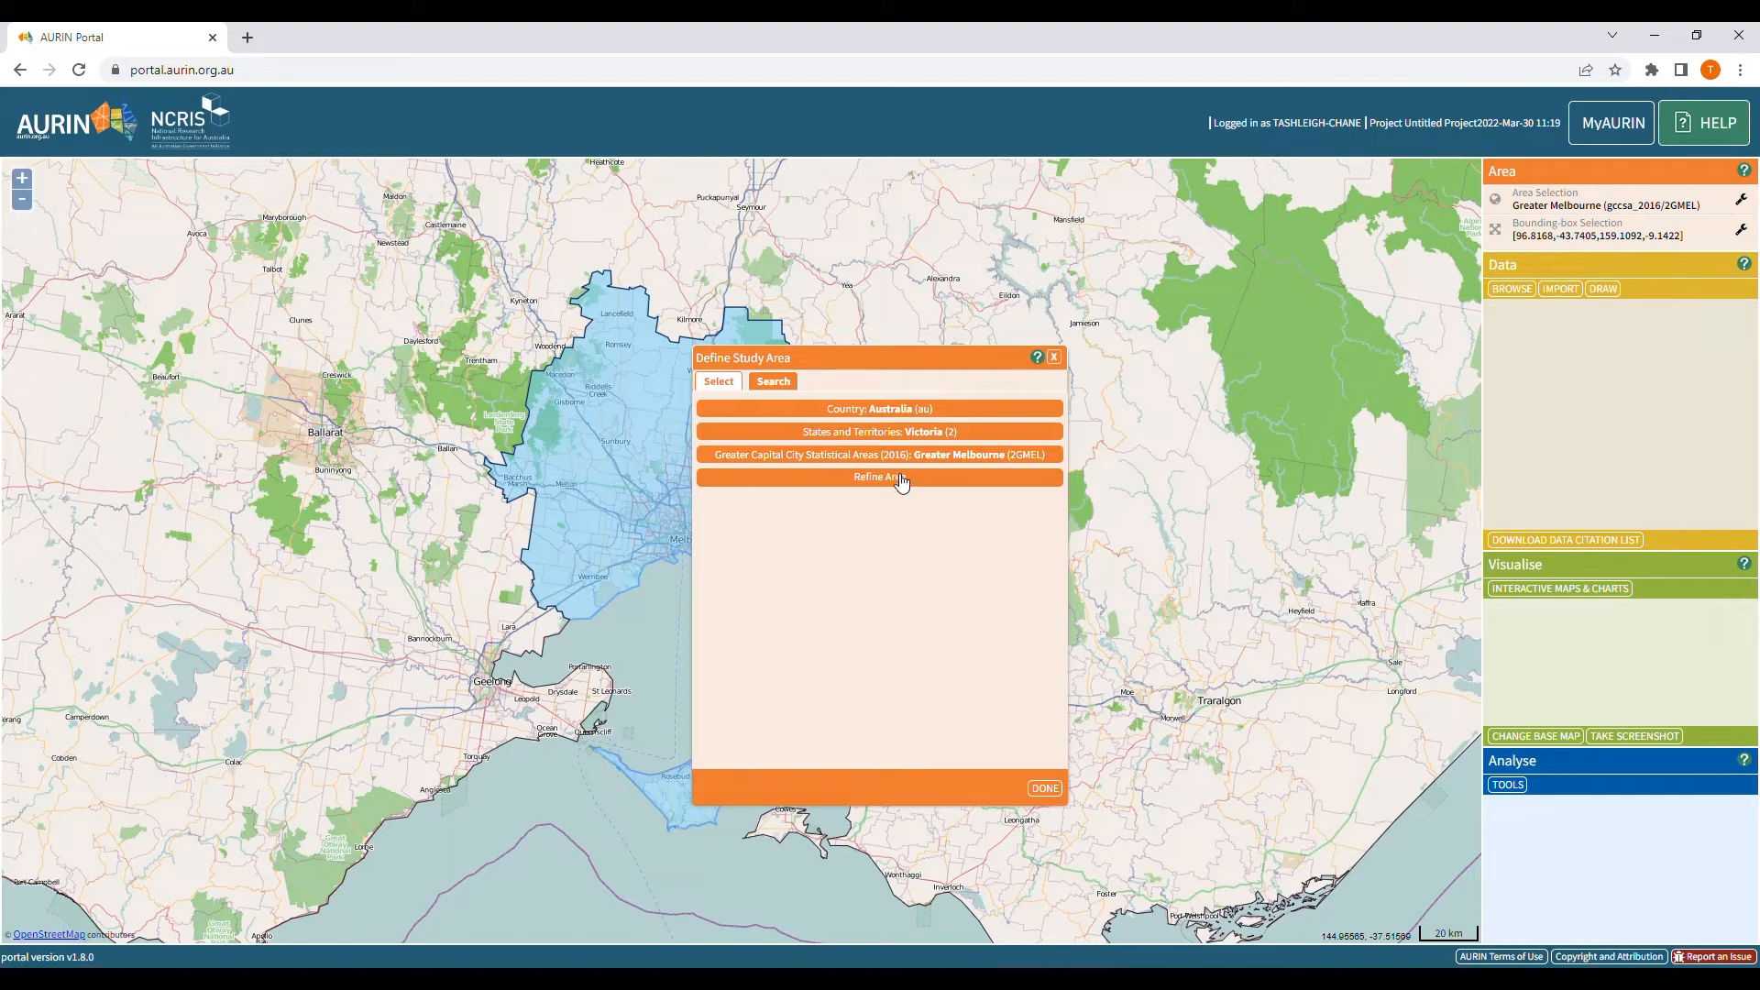
{"action": "left_click", "coordinate": [1045, 788]}
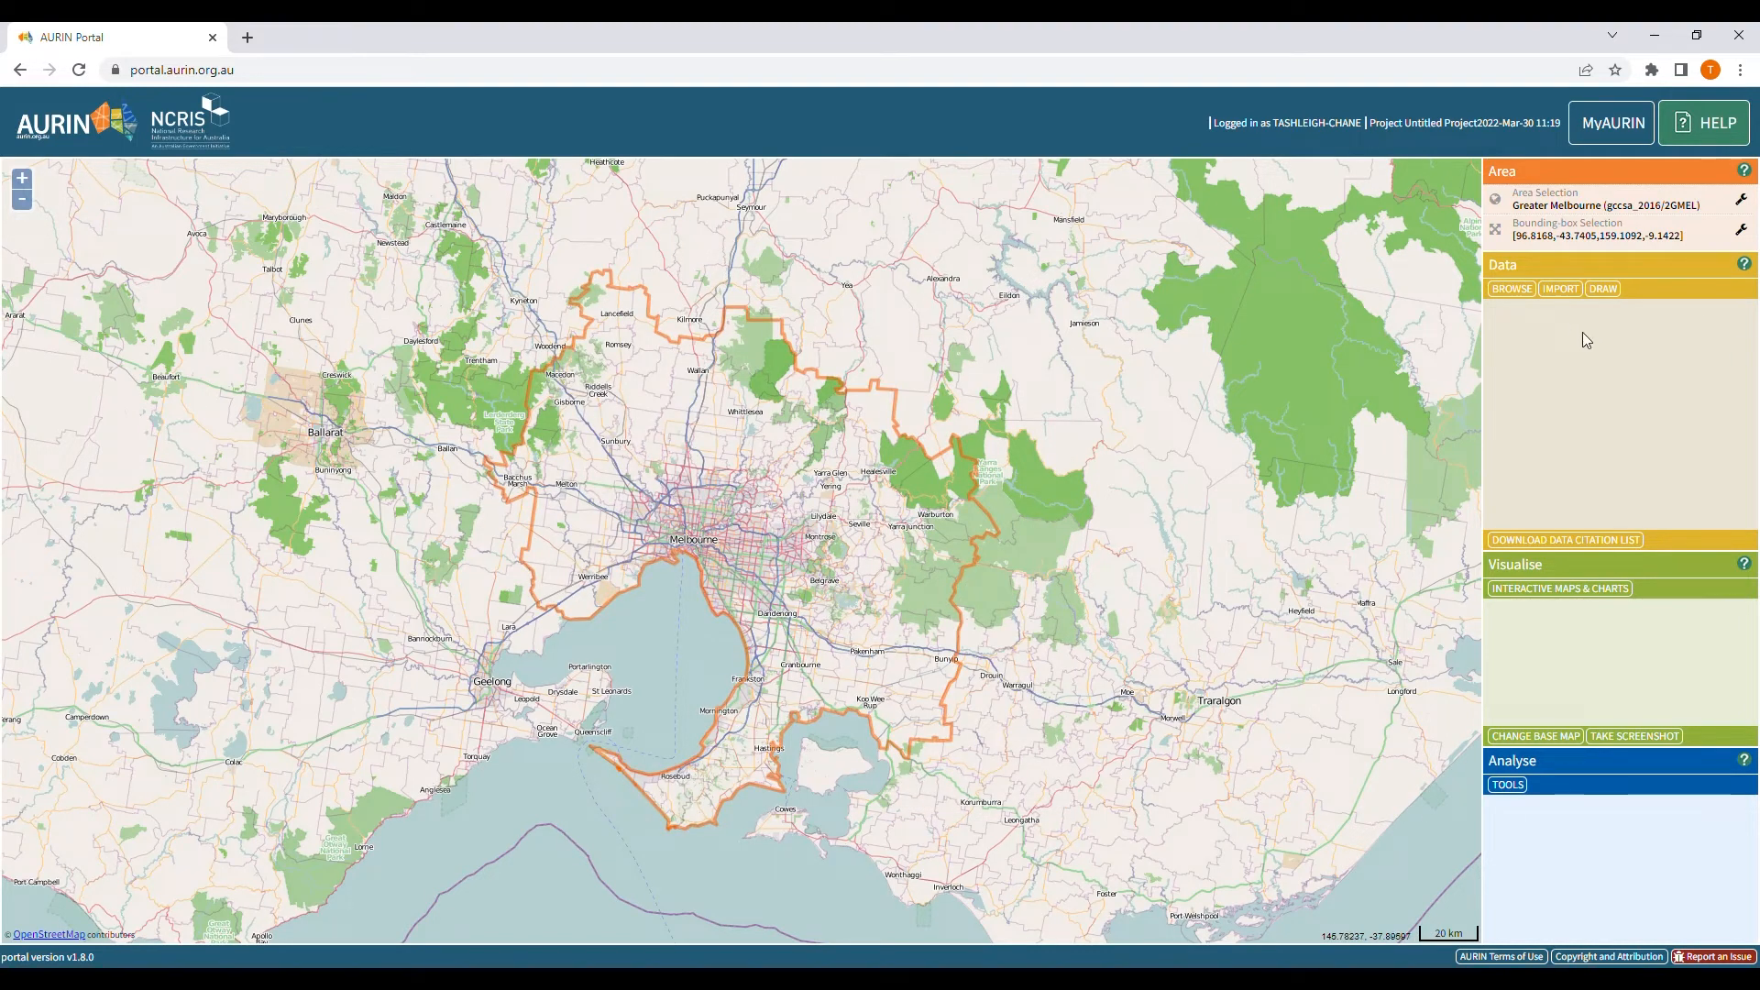
Browse the available datasets for Greater Melbourne and search them with the keyword "homeless".
{"action": "left_click", "coordinate": [1513, 290]}
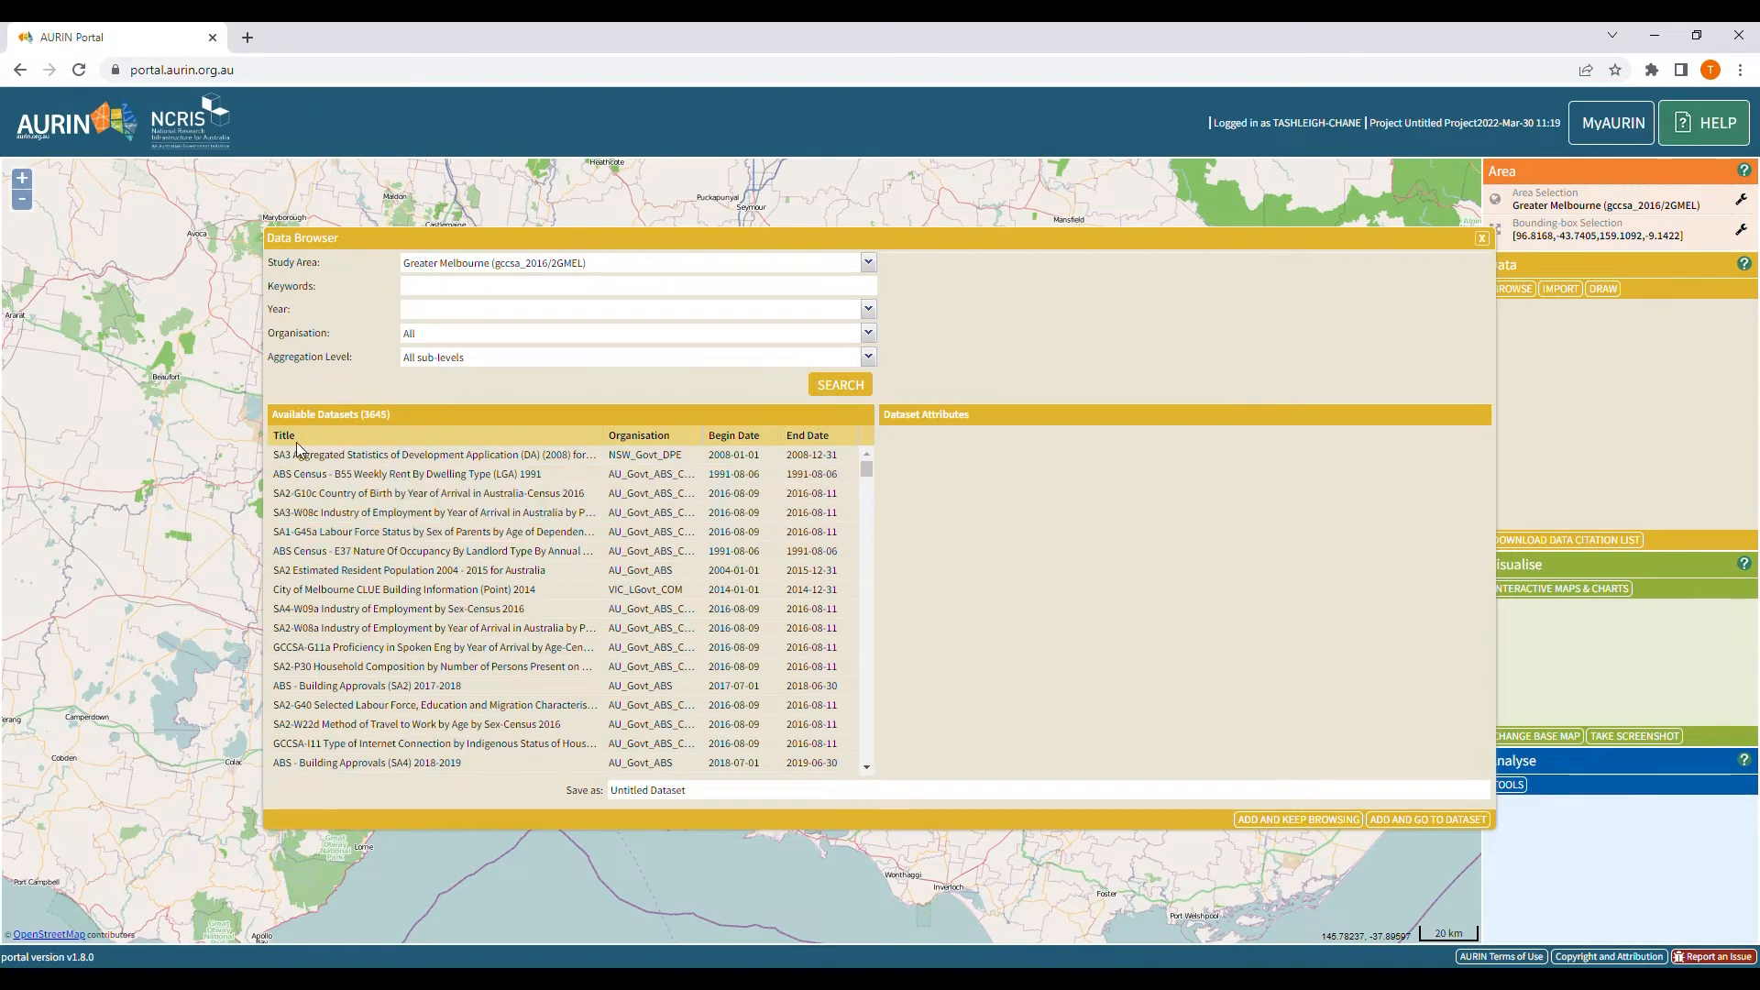
{"action": "left_click", "coordinate": [418, 476]}
{"action": "scroll", "coordinate": [530, 612], "scroll_direction": "down", "scroll_amount": 1}
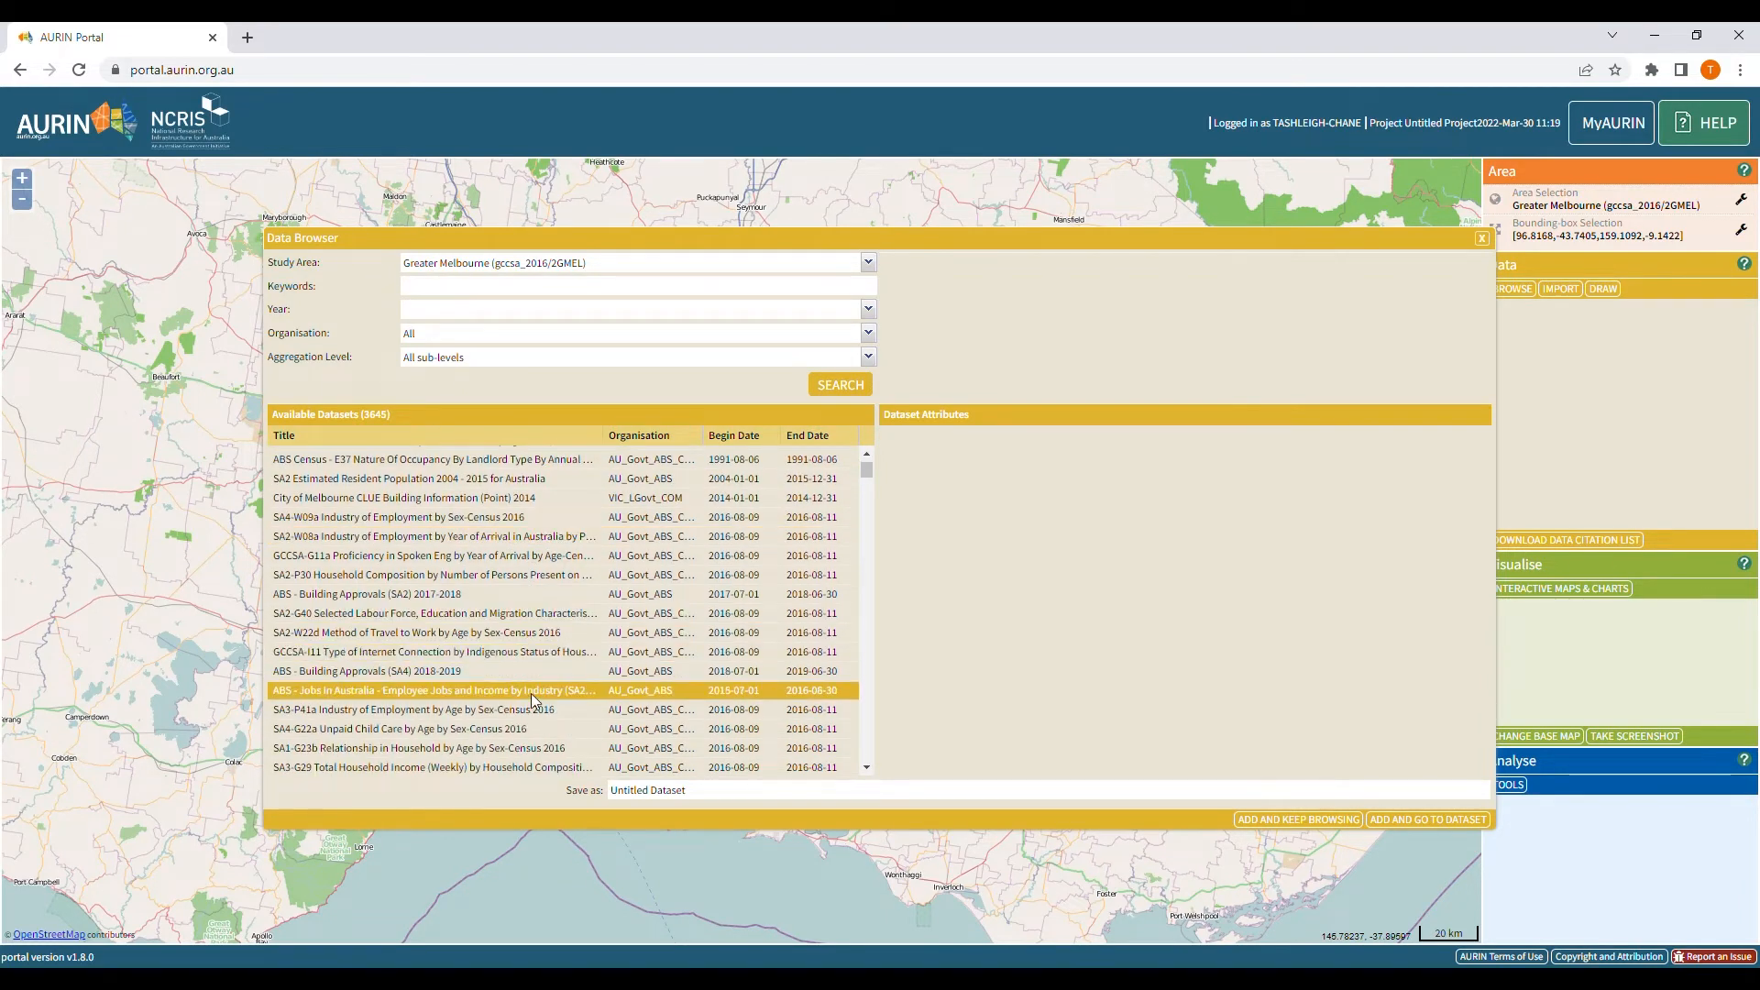
{"action": "scroll", "coordinate": [533, 707], "scroll_direction": "up", "scroll_amount": 1}
{"action": "scroll", "coordinate": [533, 705], "scroll_direction": "up", "scroll_amount": 1}
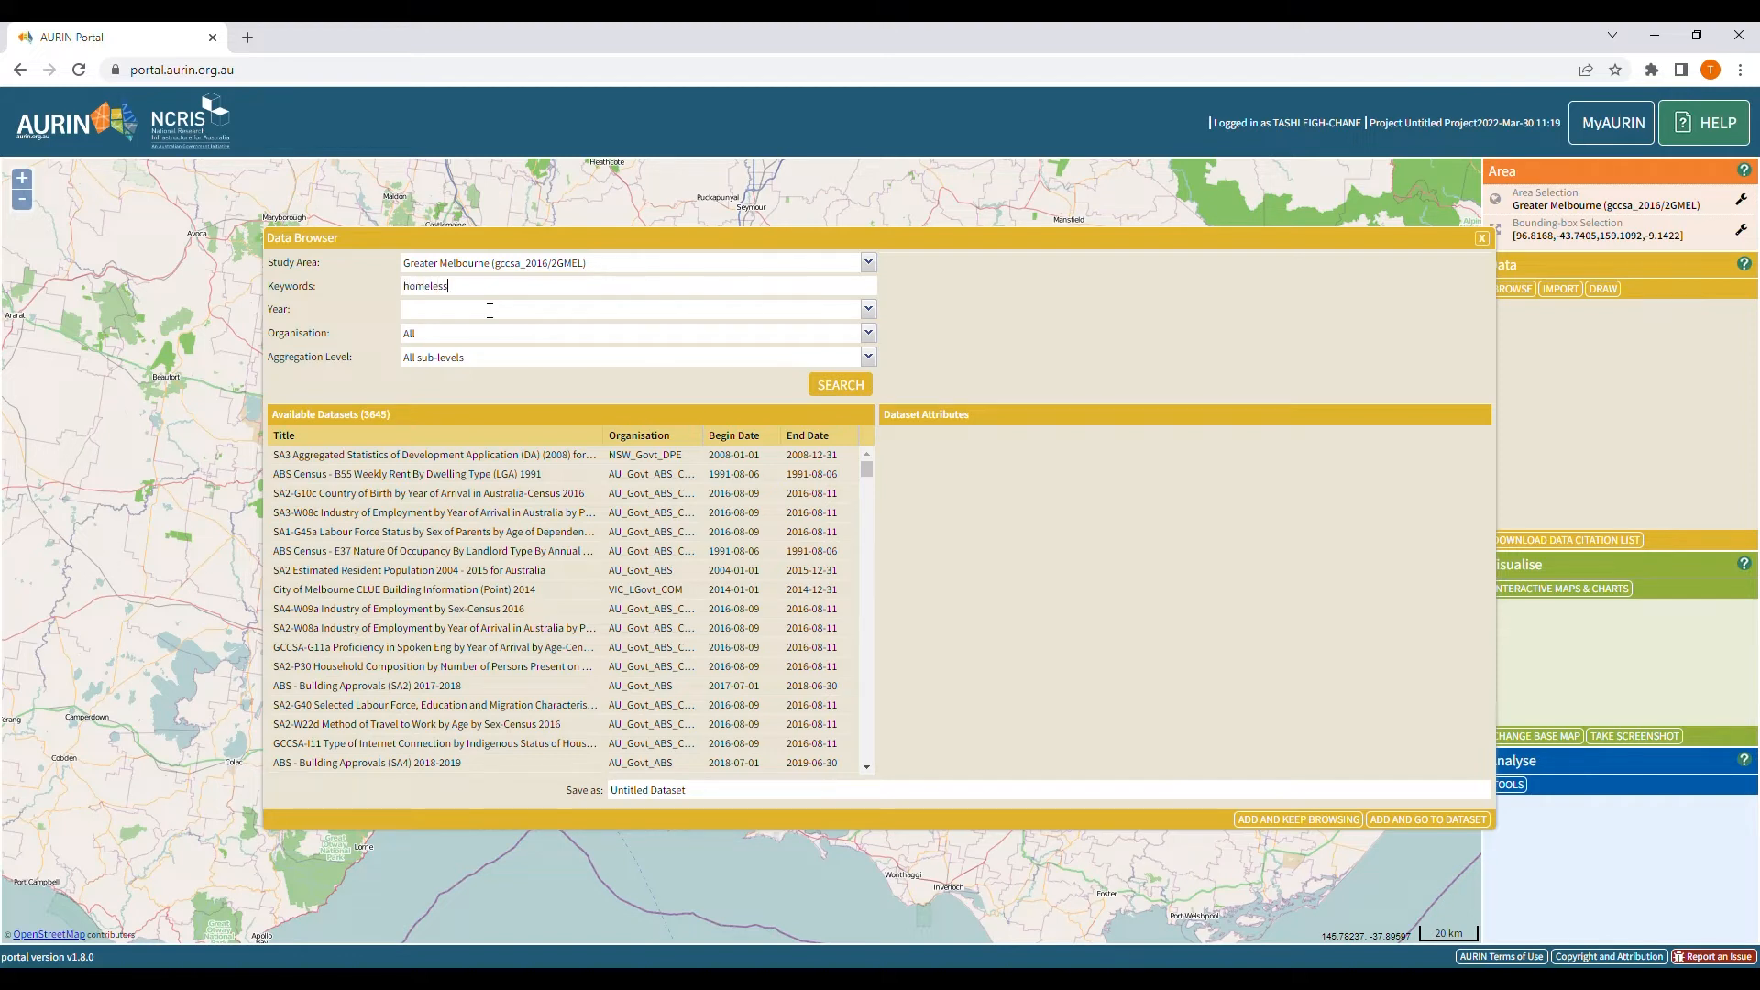
{"action": "left_click", "coordinate": [849, 389]}
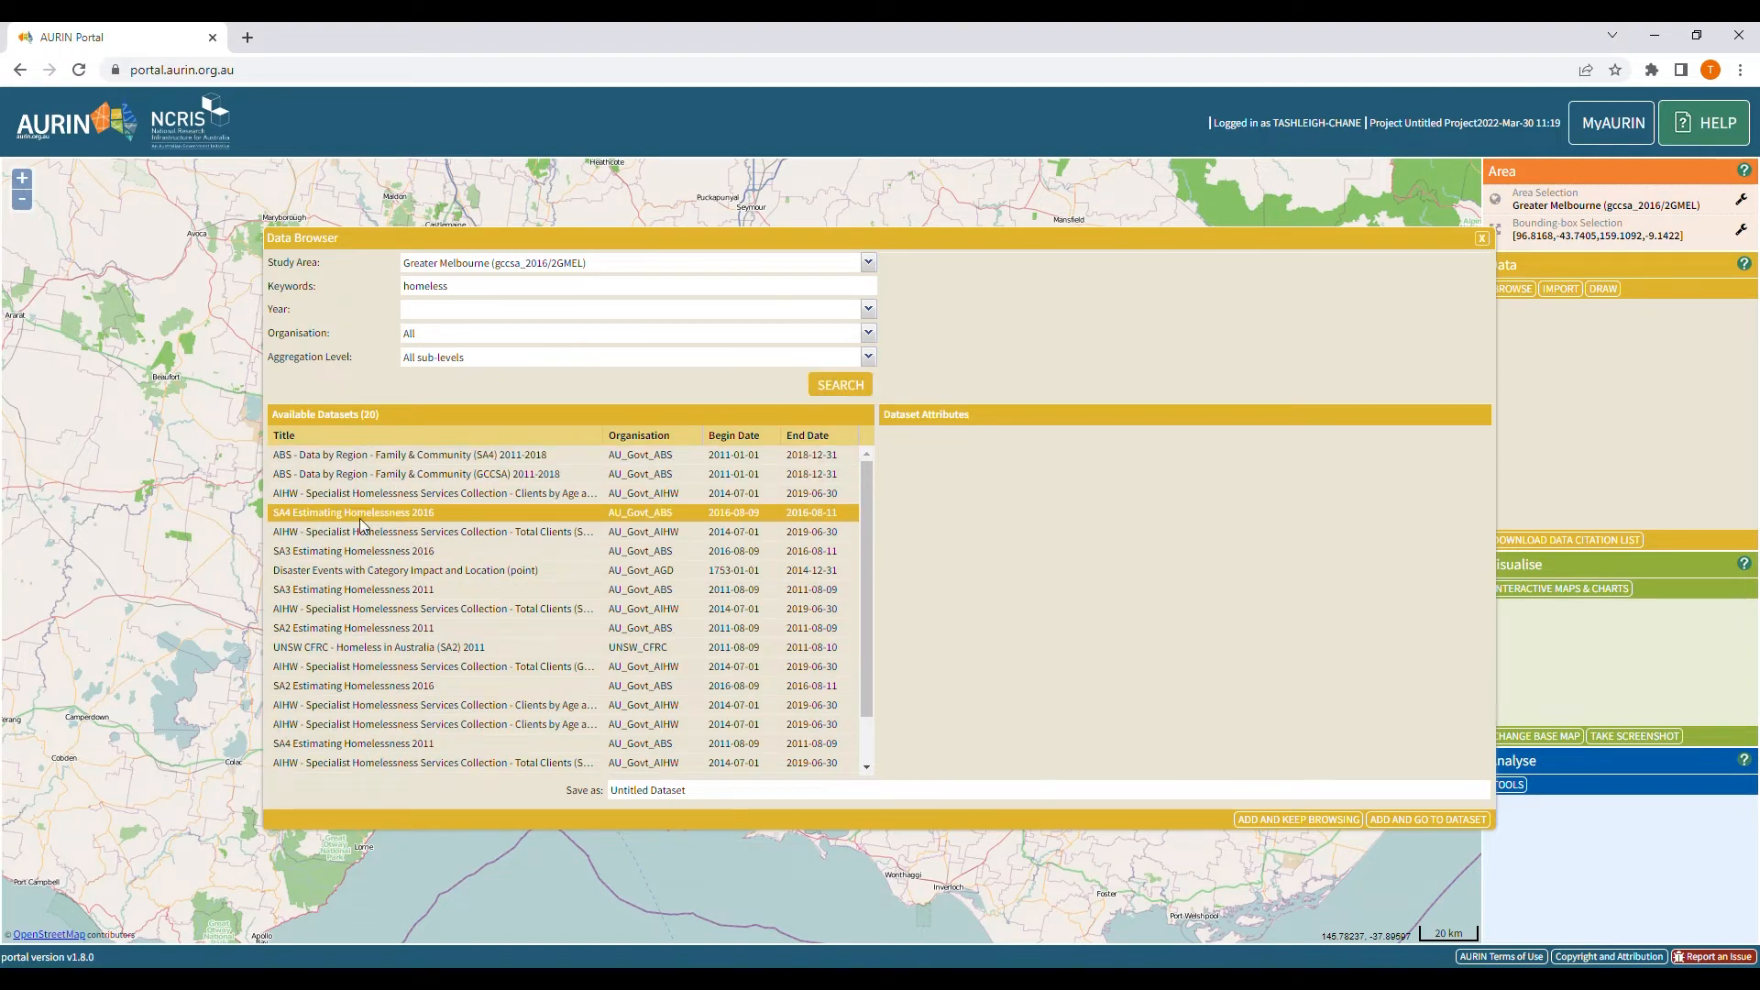
Add the SA4 Estimating Homelessness 2016 dataset with its SA4 code and all homeless persons attributes, and close its table.
{"action": "mouse_move", "coordinate": [425, 515]}
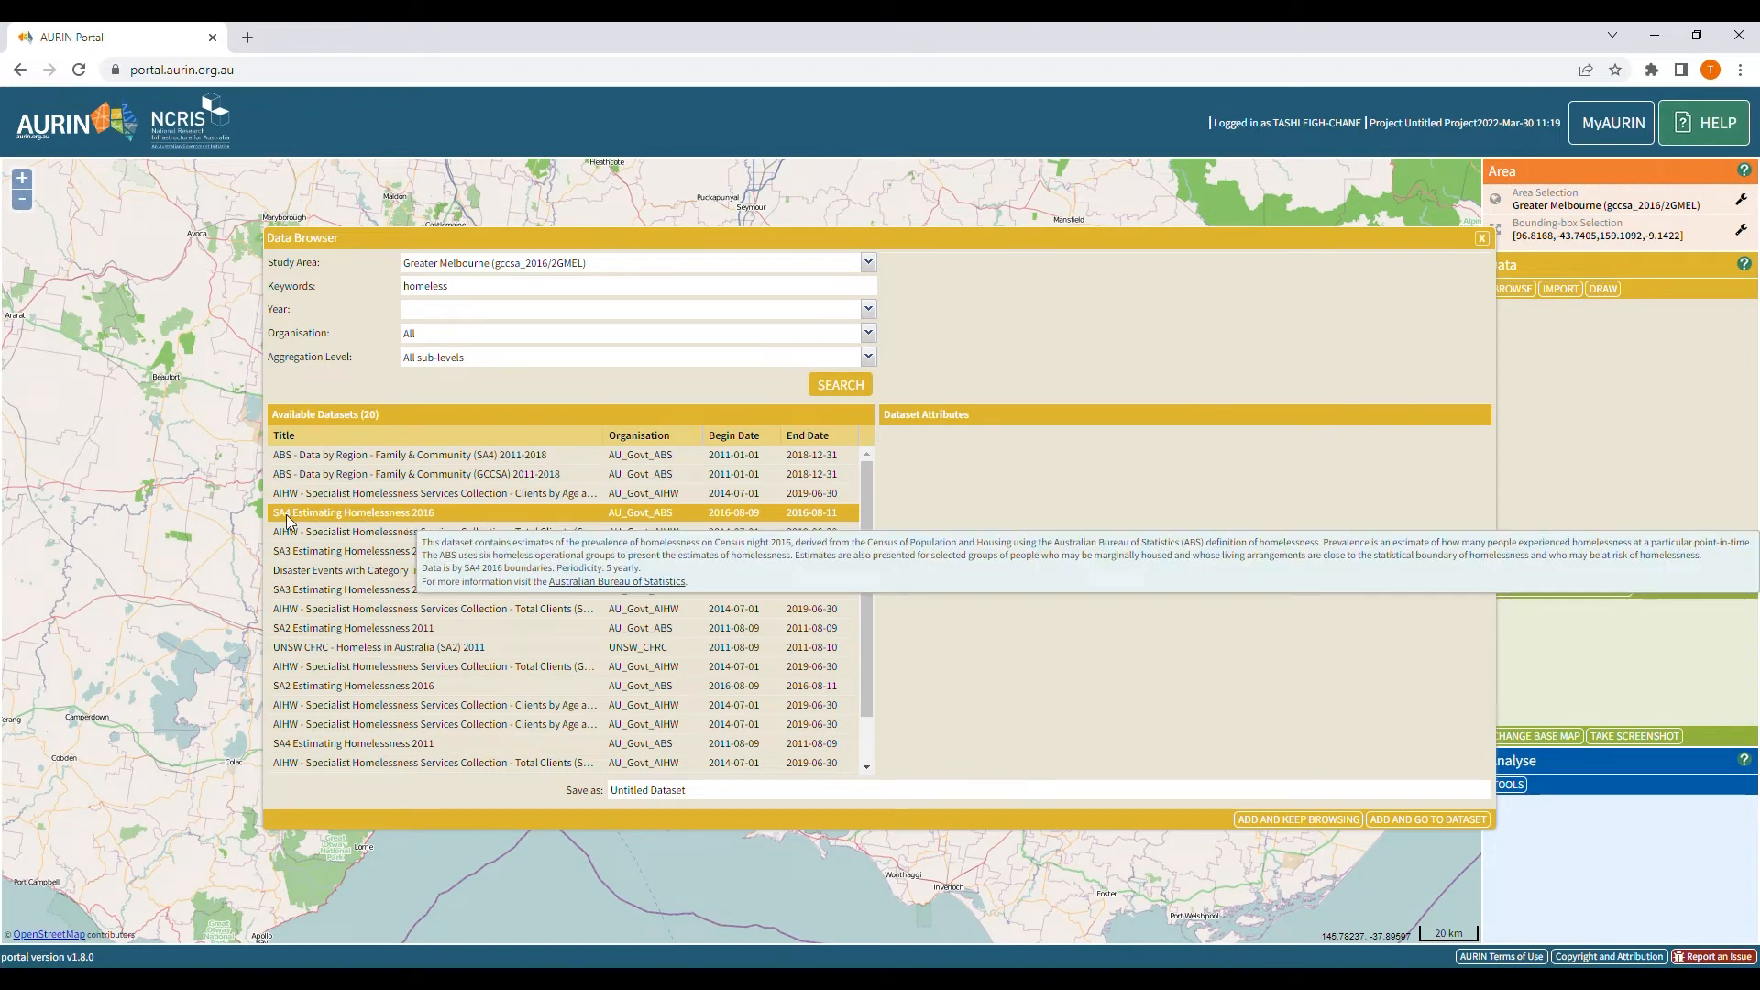
{"action": "left_click", "coordinate": [332, 514]}
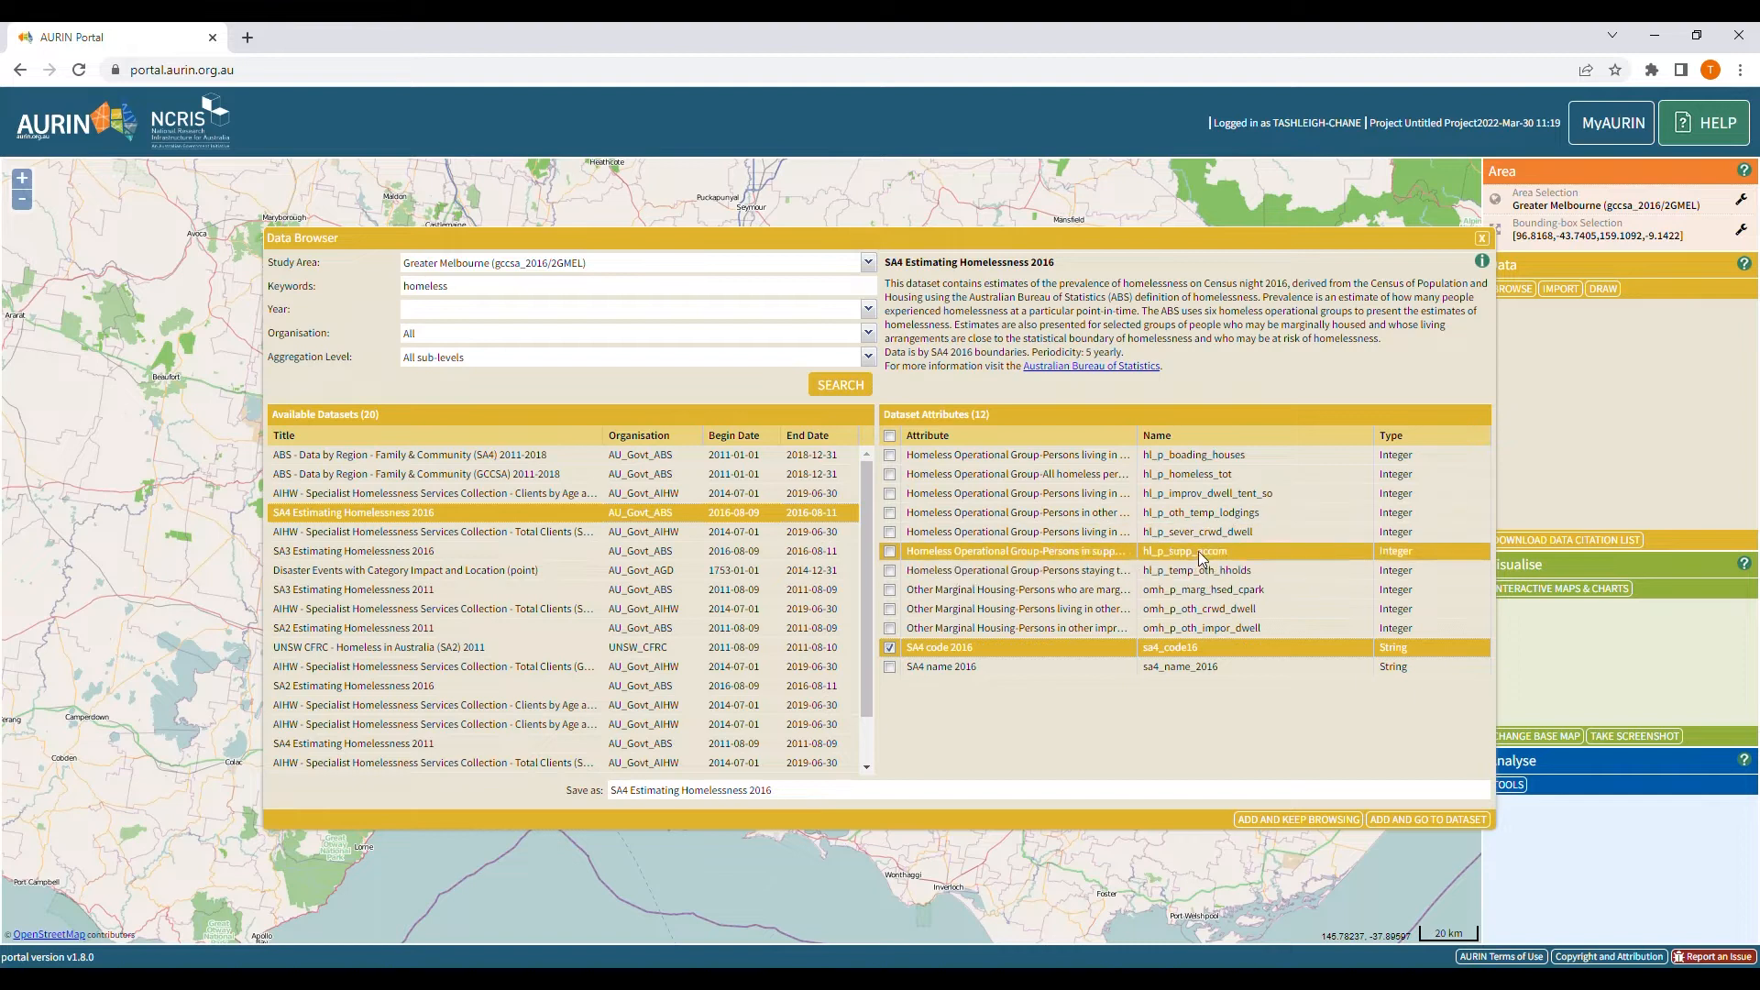
{"action": "left_click", "coordinate": [890, 473]}
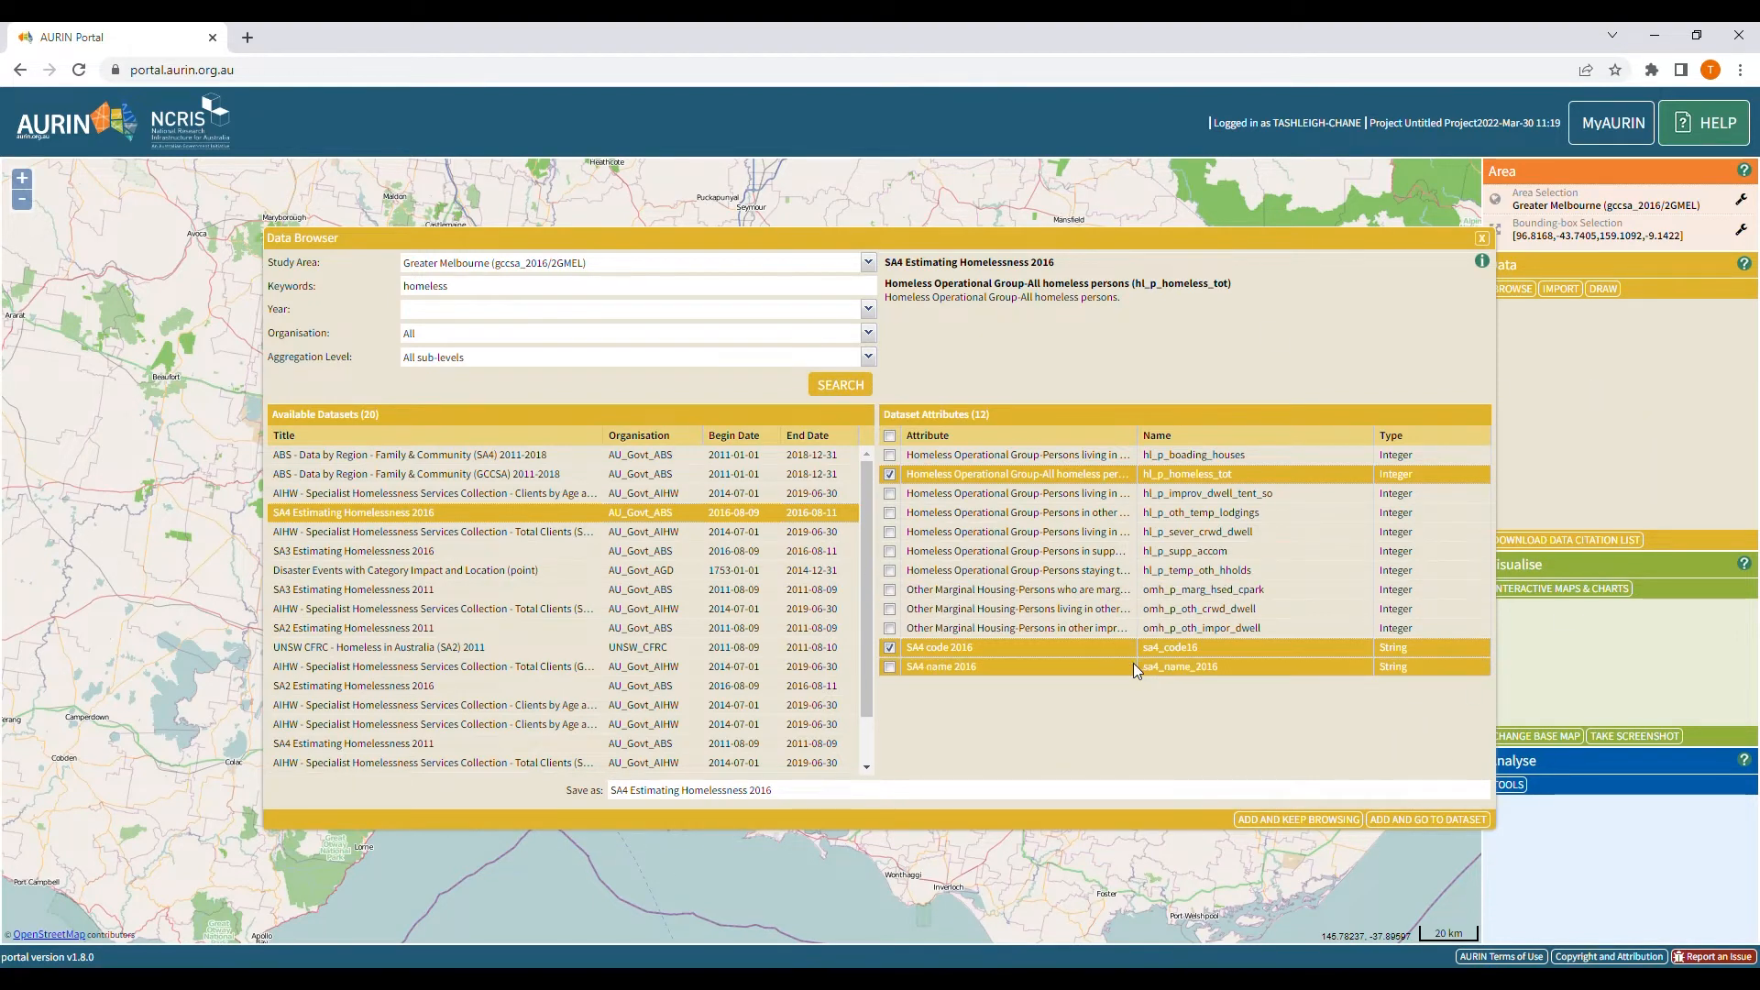
{"action": "left_click", "coordinate": [1430, 819]}
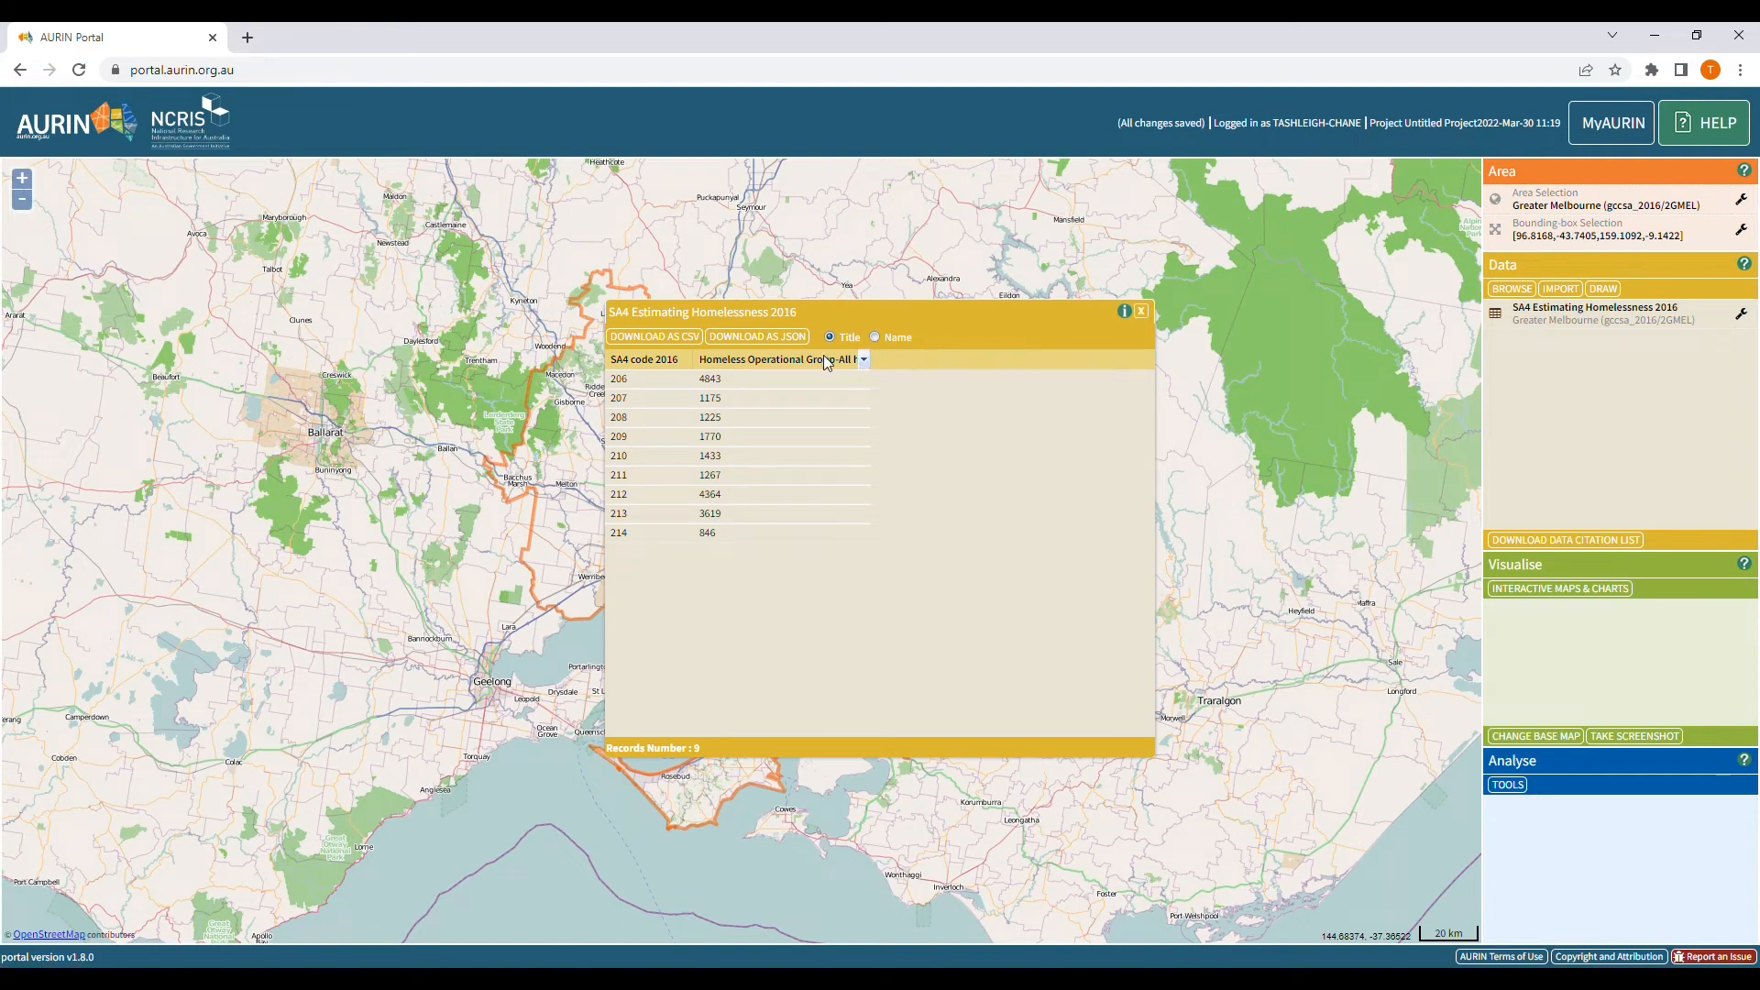
{"action": "left_click", "coordinate": [1141, 310]}
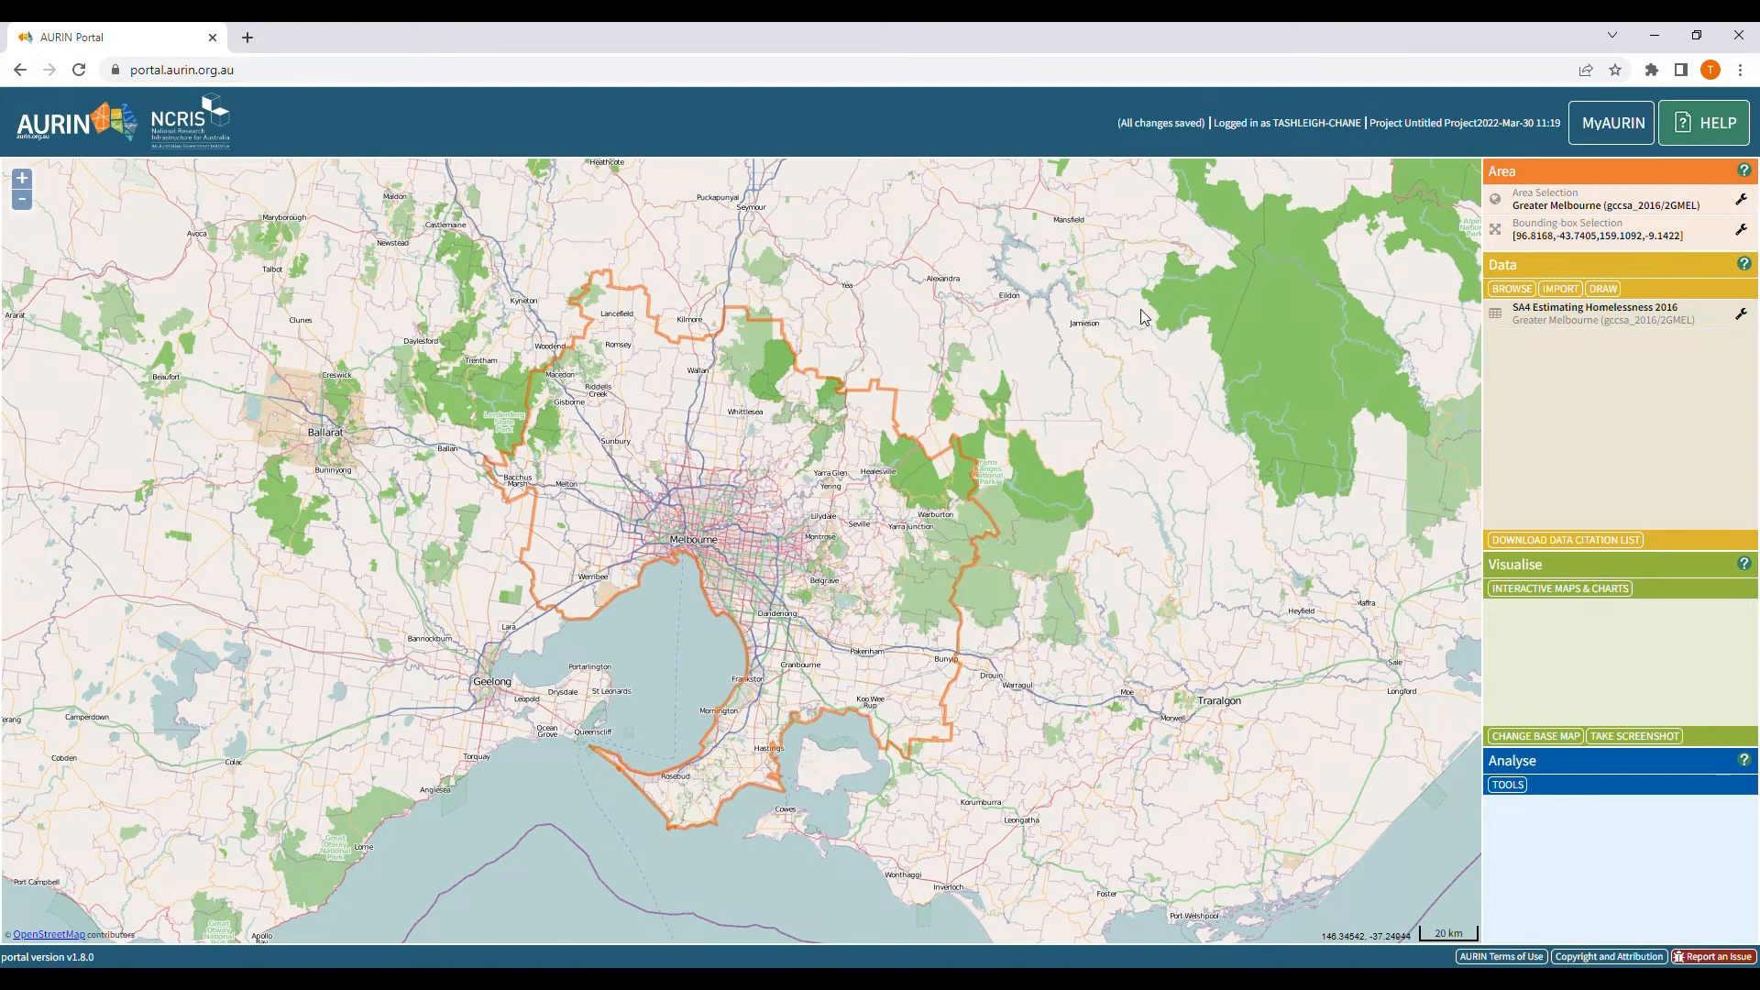
Start a Choropleth visualisation for mapping areas/polygons using the SA4 Estimating Homelessness 2016 dataset.
{"action": "scroll", "coordinate": [678, 556], "scroll_direction": "up", "scroll_amount": 2}
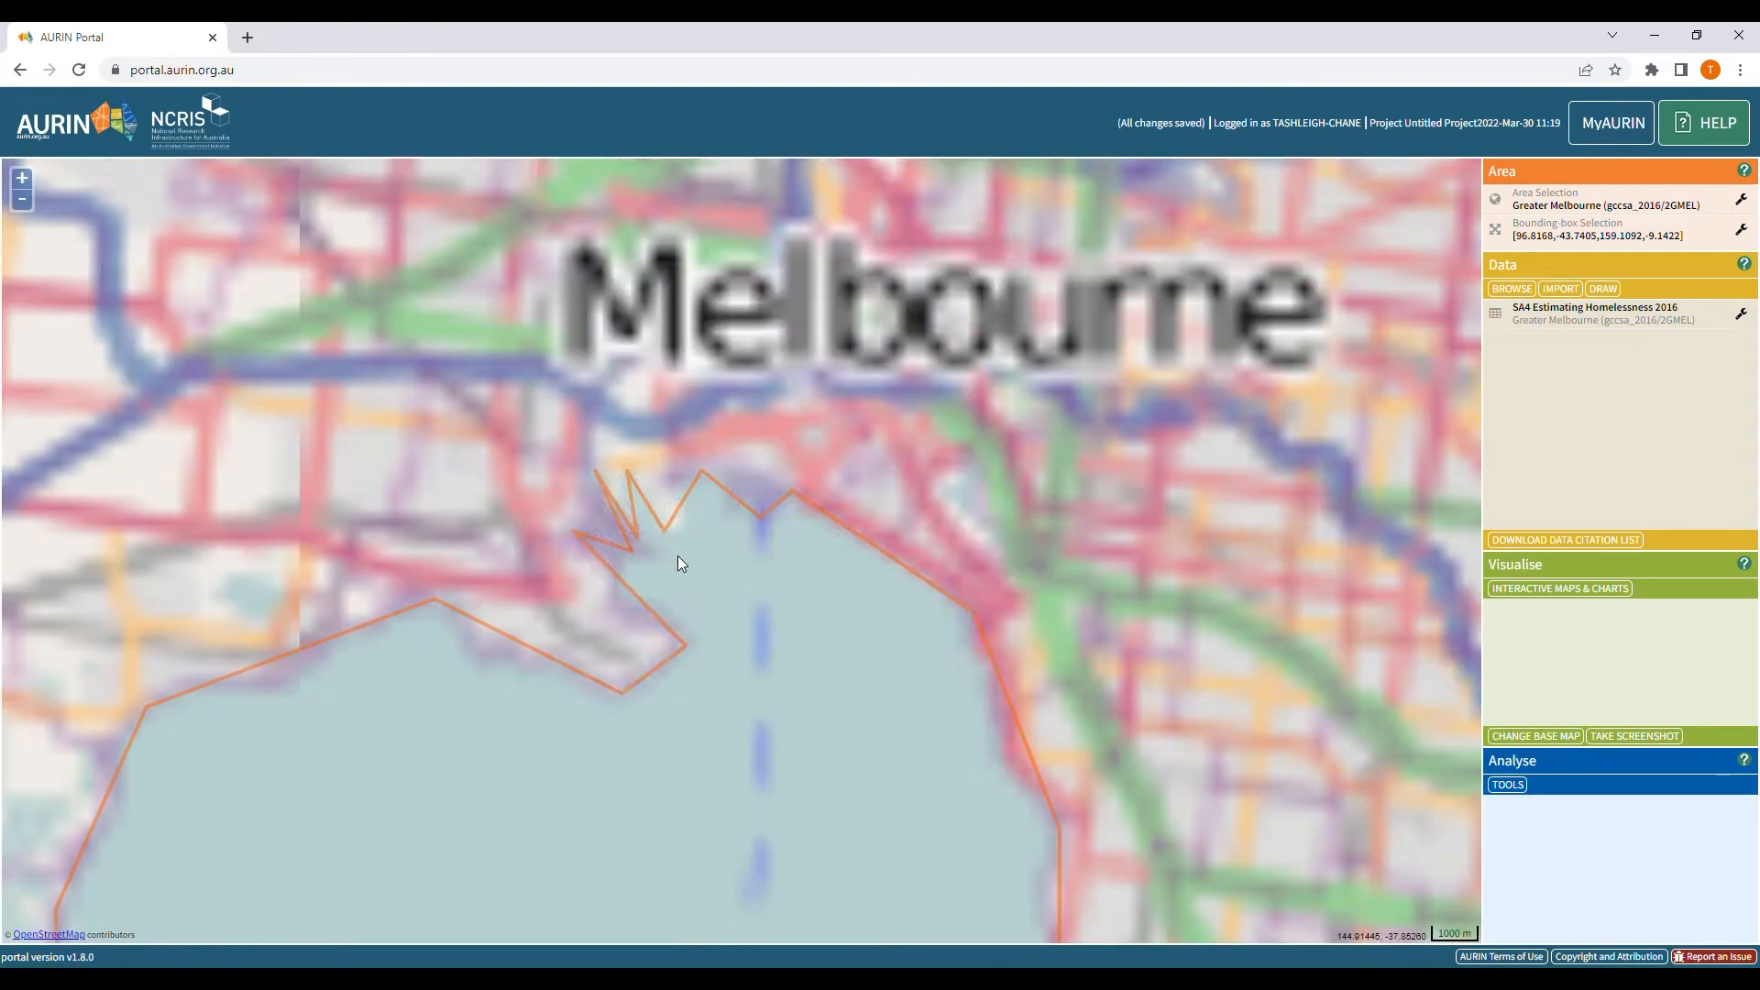
{"action": "scroll", "coordinate": [691, 579], "scroll_direction": "down", "scroll_amount": 1}
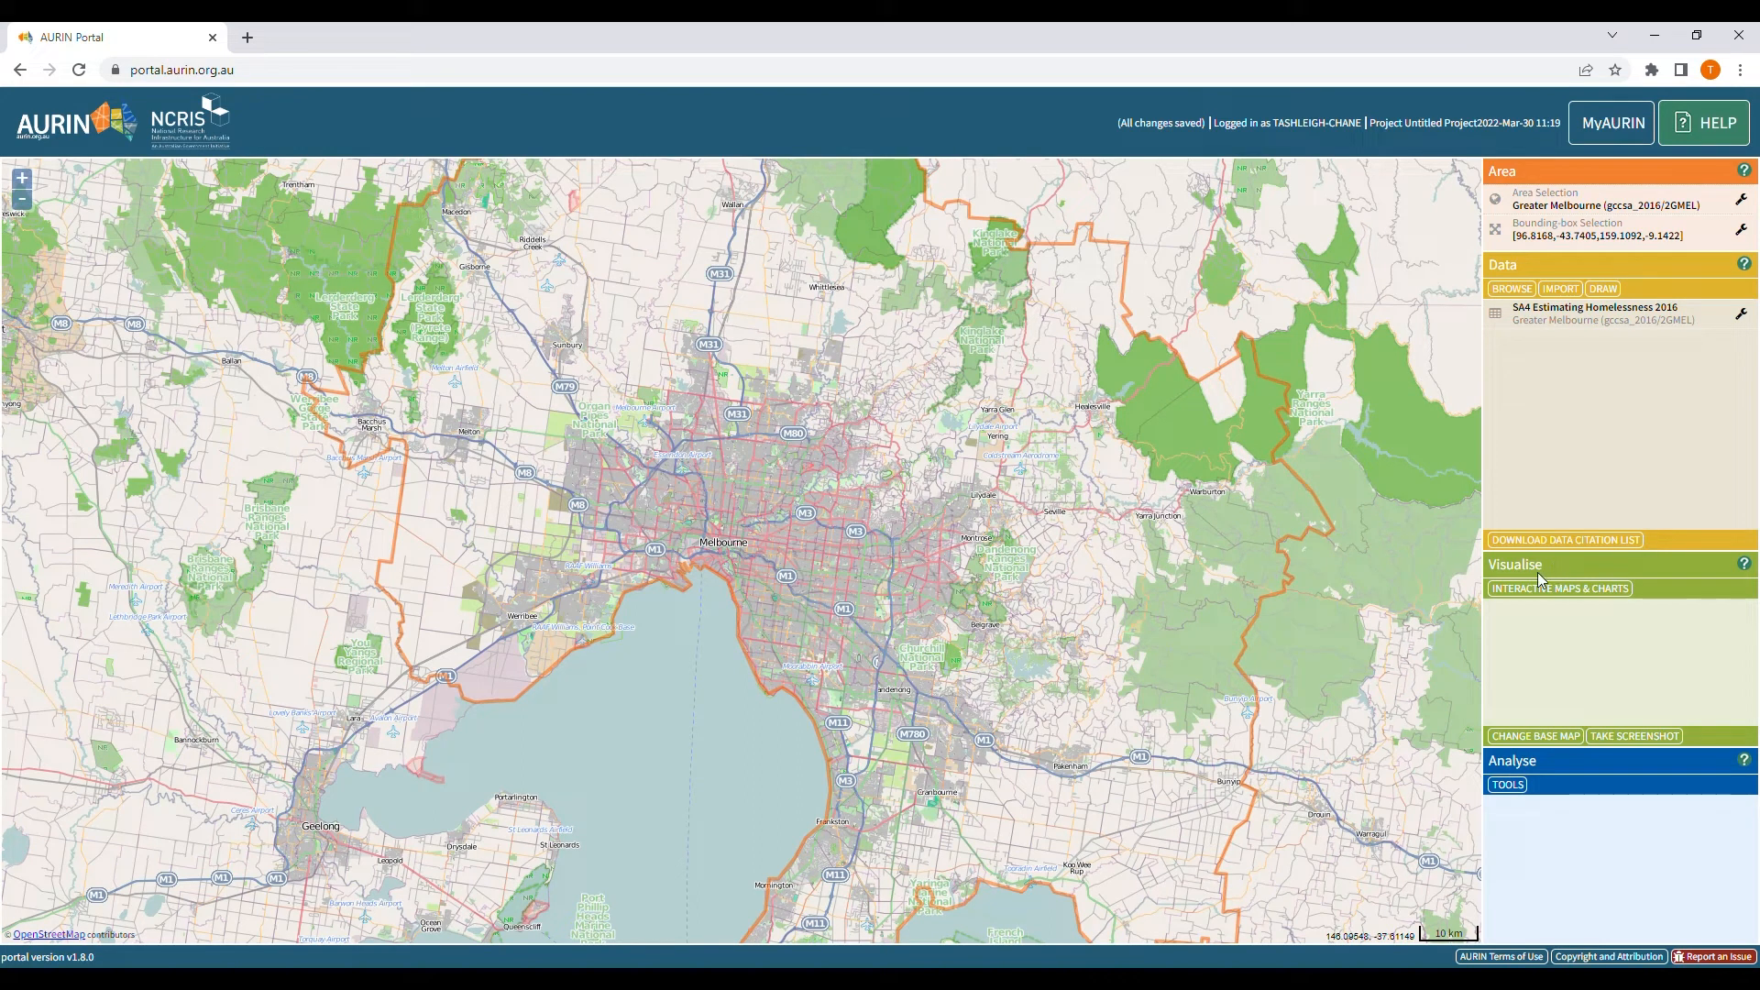
{"action": "left_click", "coordinate": [1599, 598]}
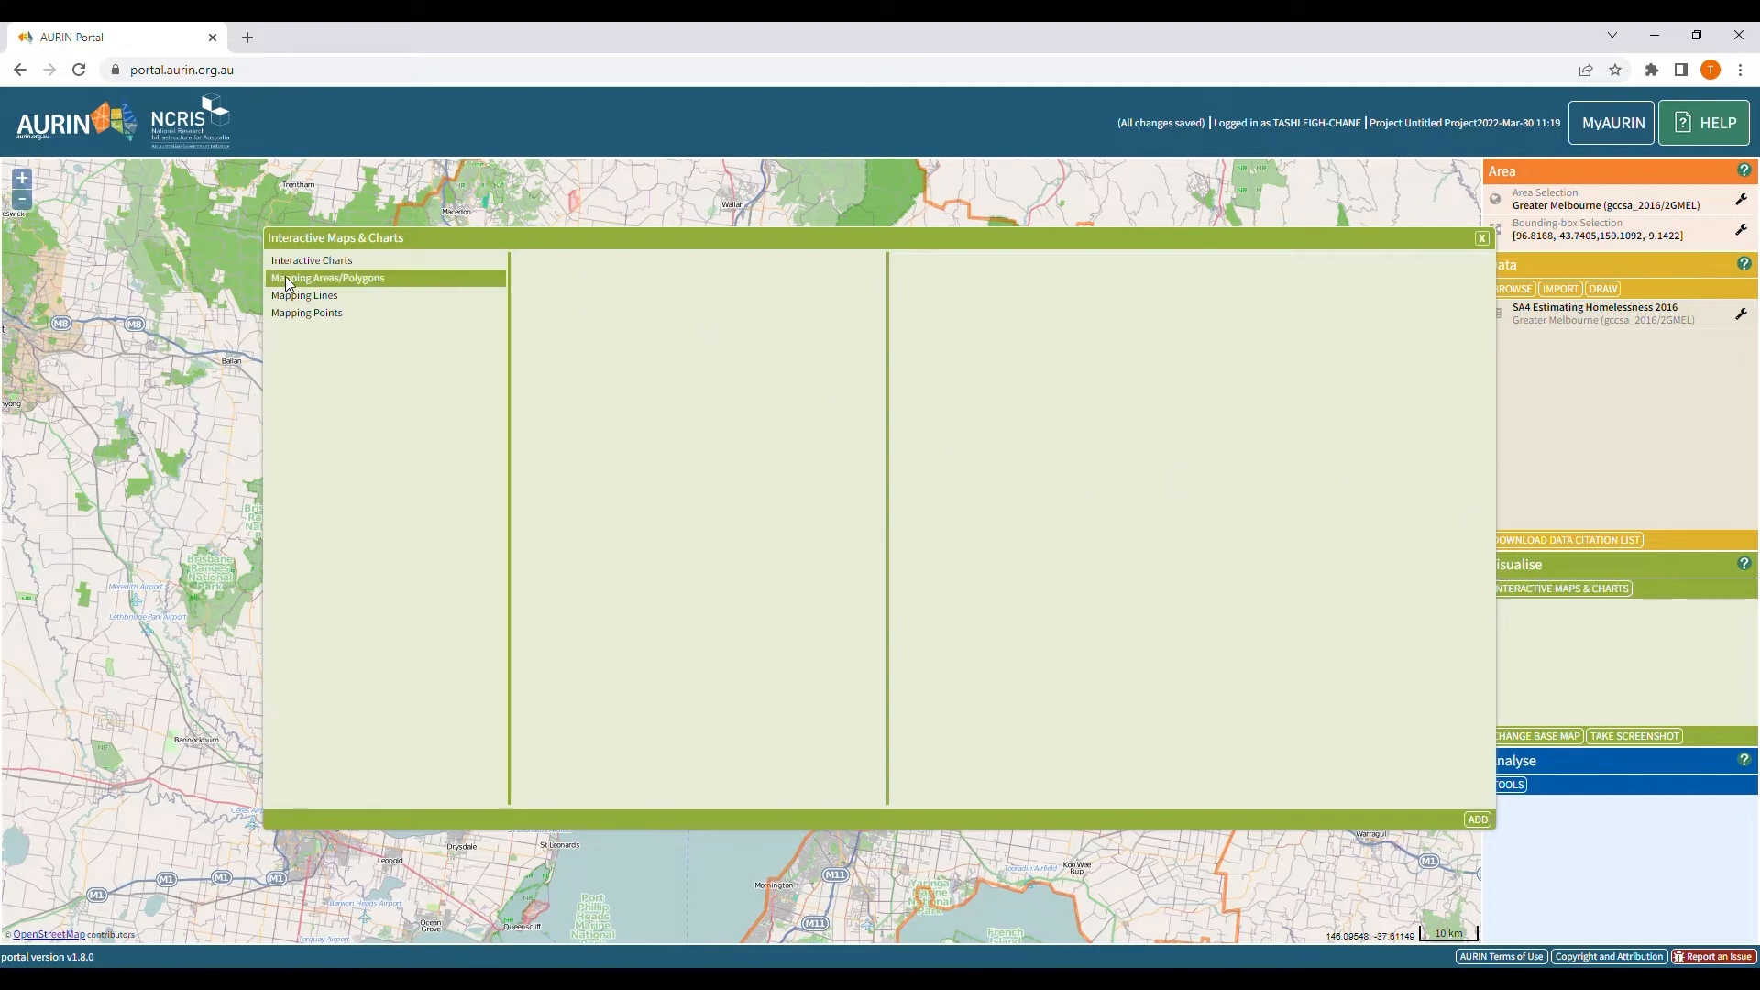
{"action": "left_click", "coordinate": [366, 282]}
{"action": "left_click", "coordinate": [553, 260]}
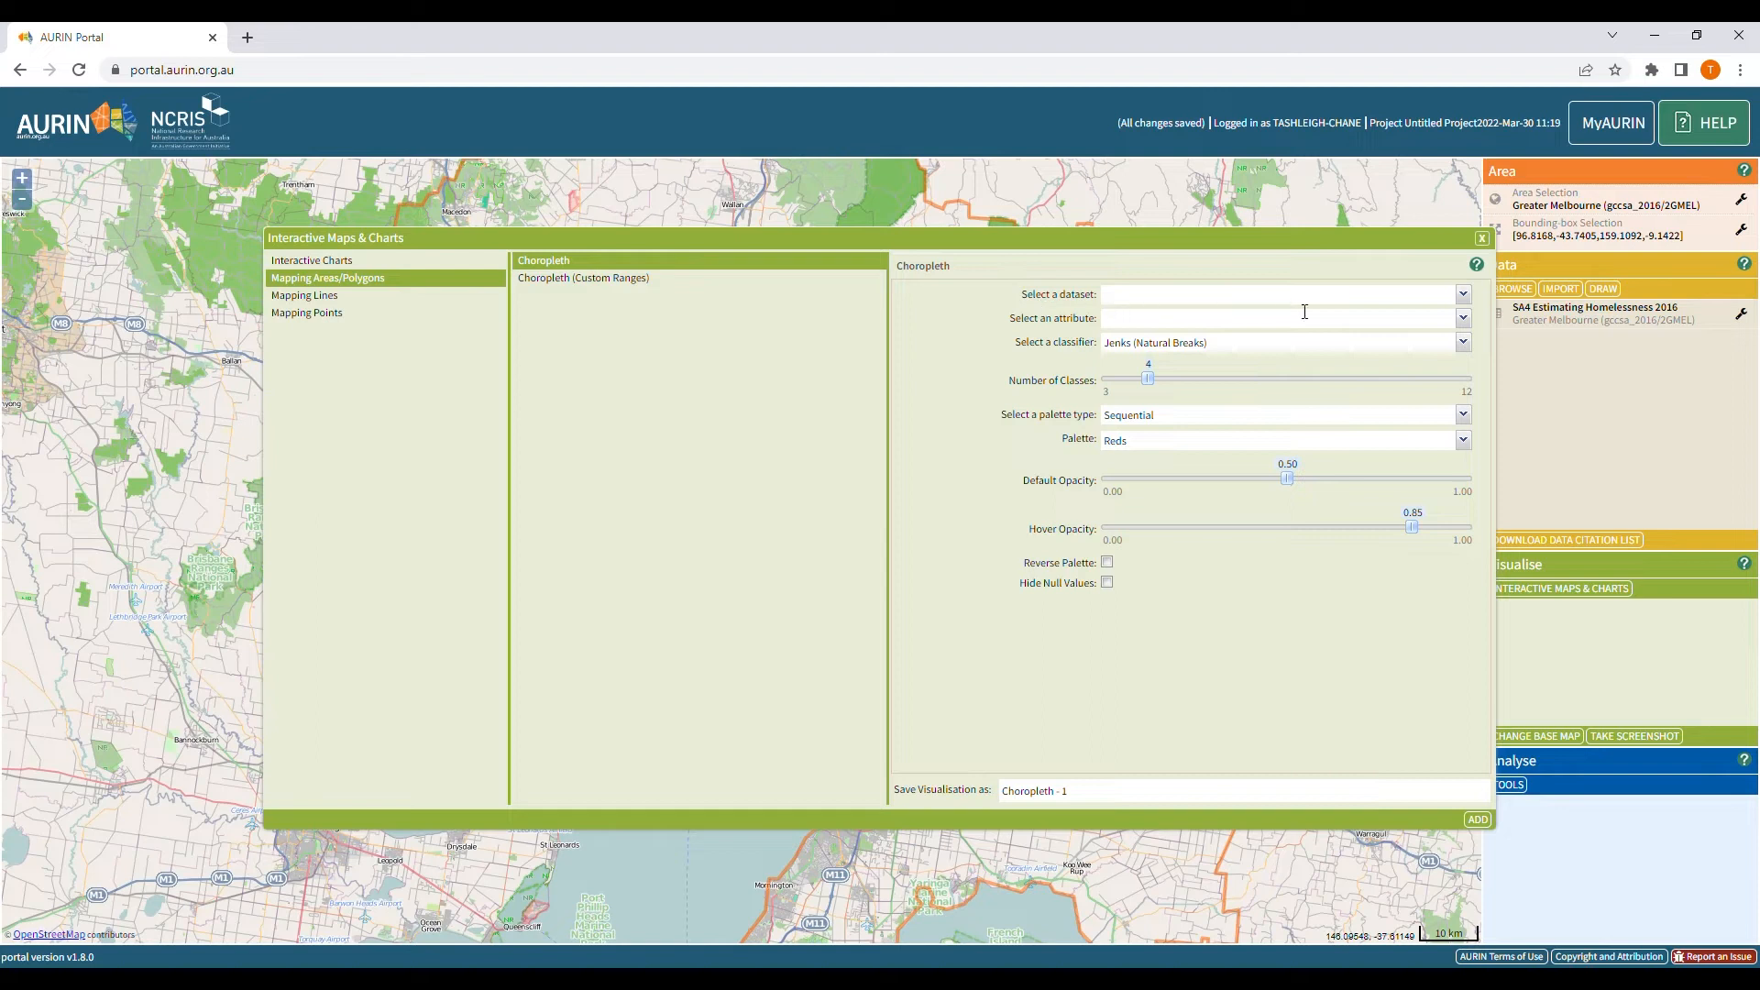
{"action": "left_click", "coordinate": [1465, 299]}
{"action": "left_click", "coordinate": [1183, 322]}
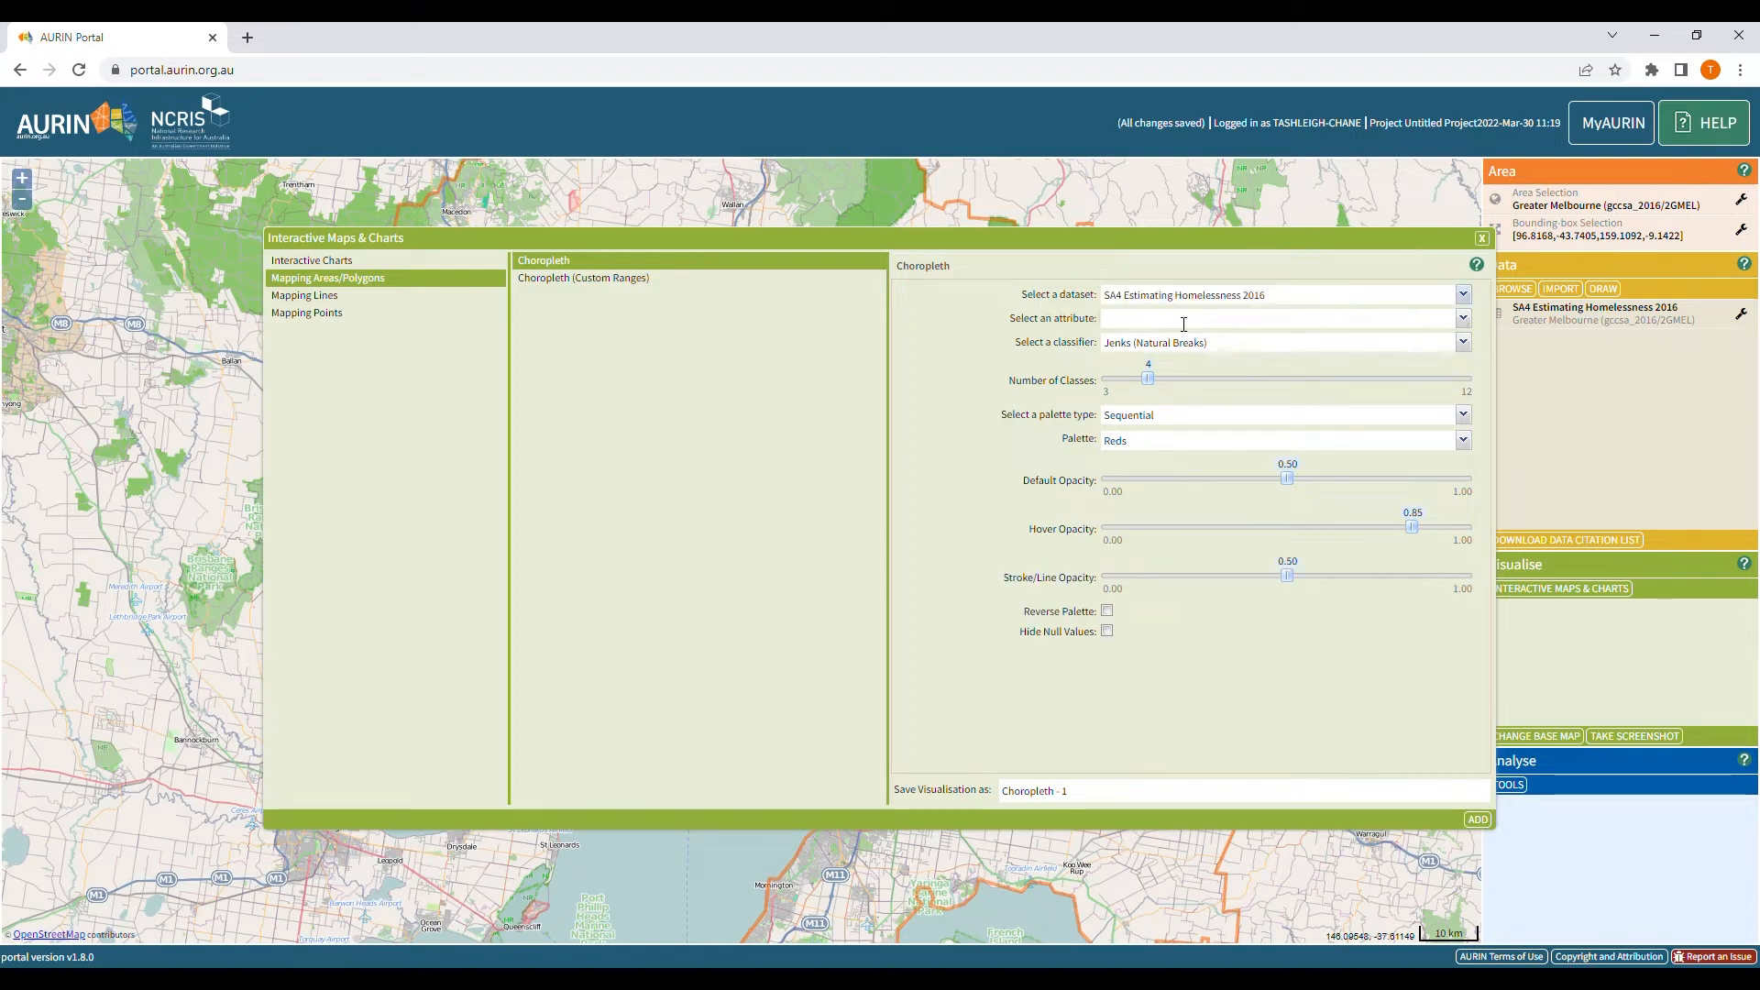
Set the choropleth's attribute to Homeless Operational Group-All homeless persons.
{"action": "left_click", "coordinate": [1464, 319]}
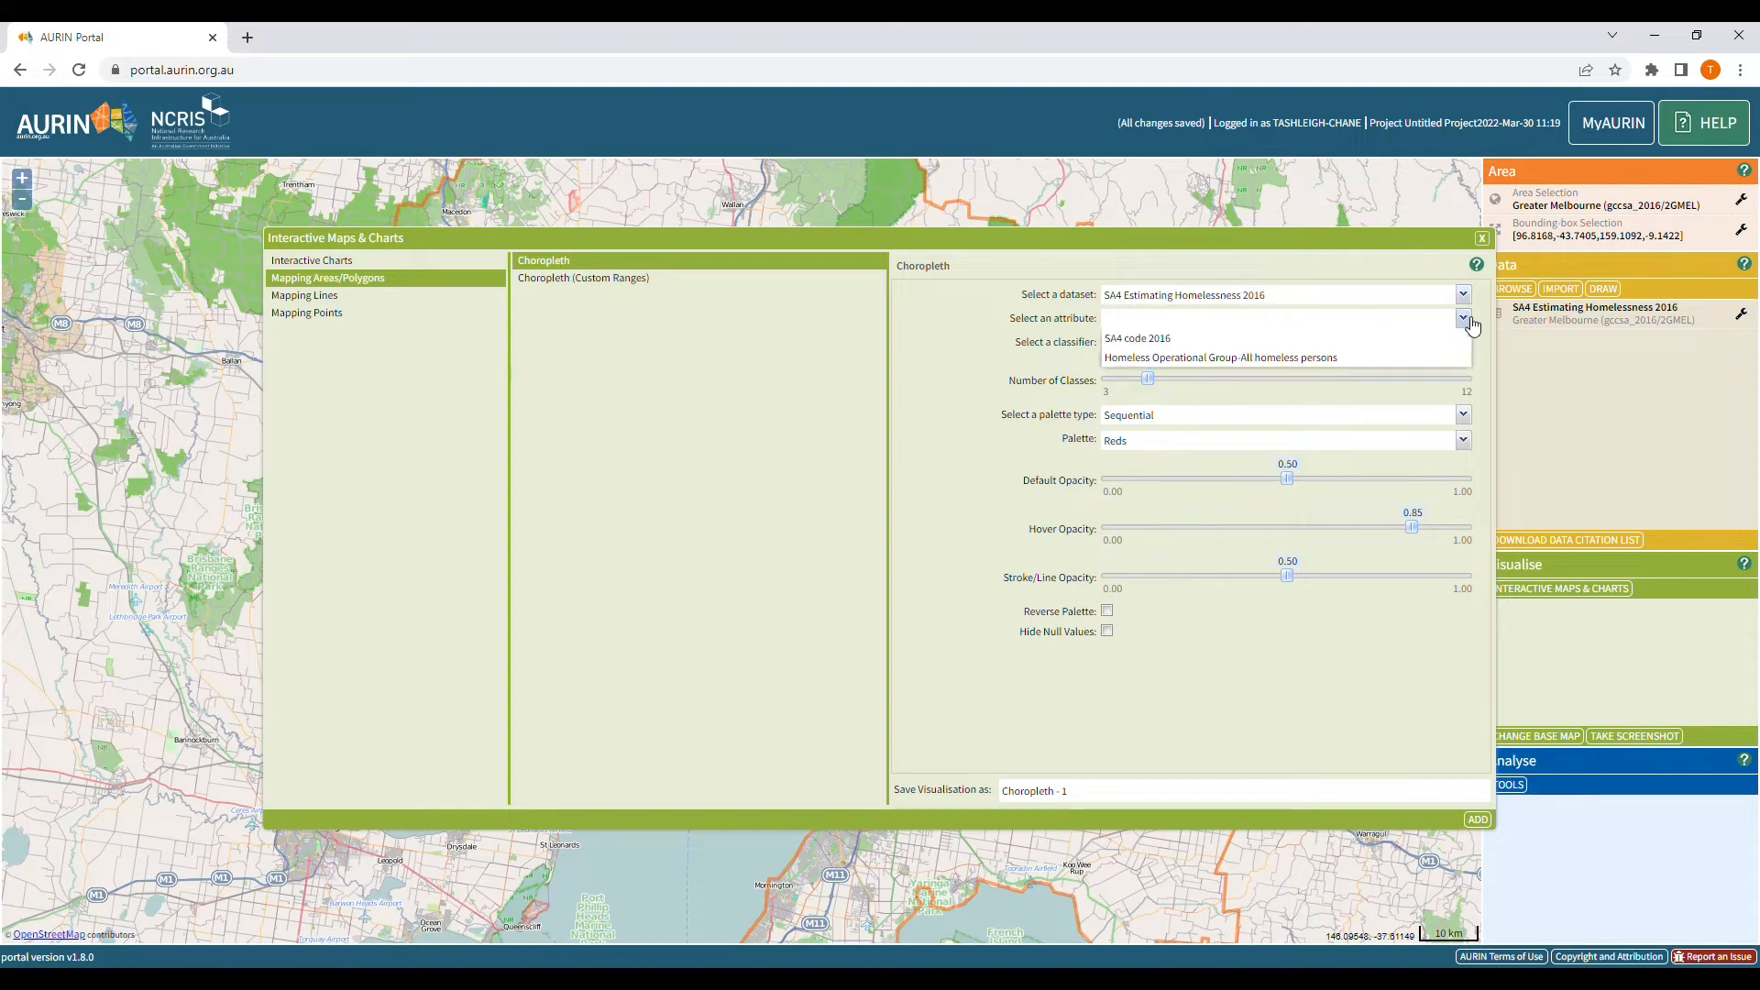
{"action": "left_click", "coordinate": [1161, 339]}
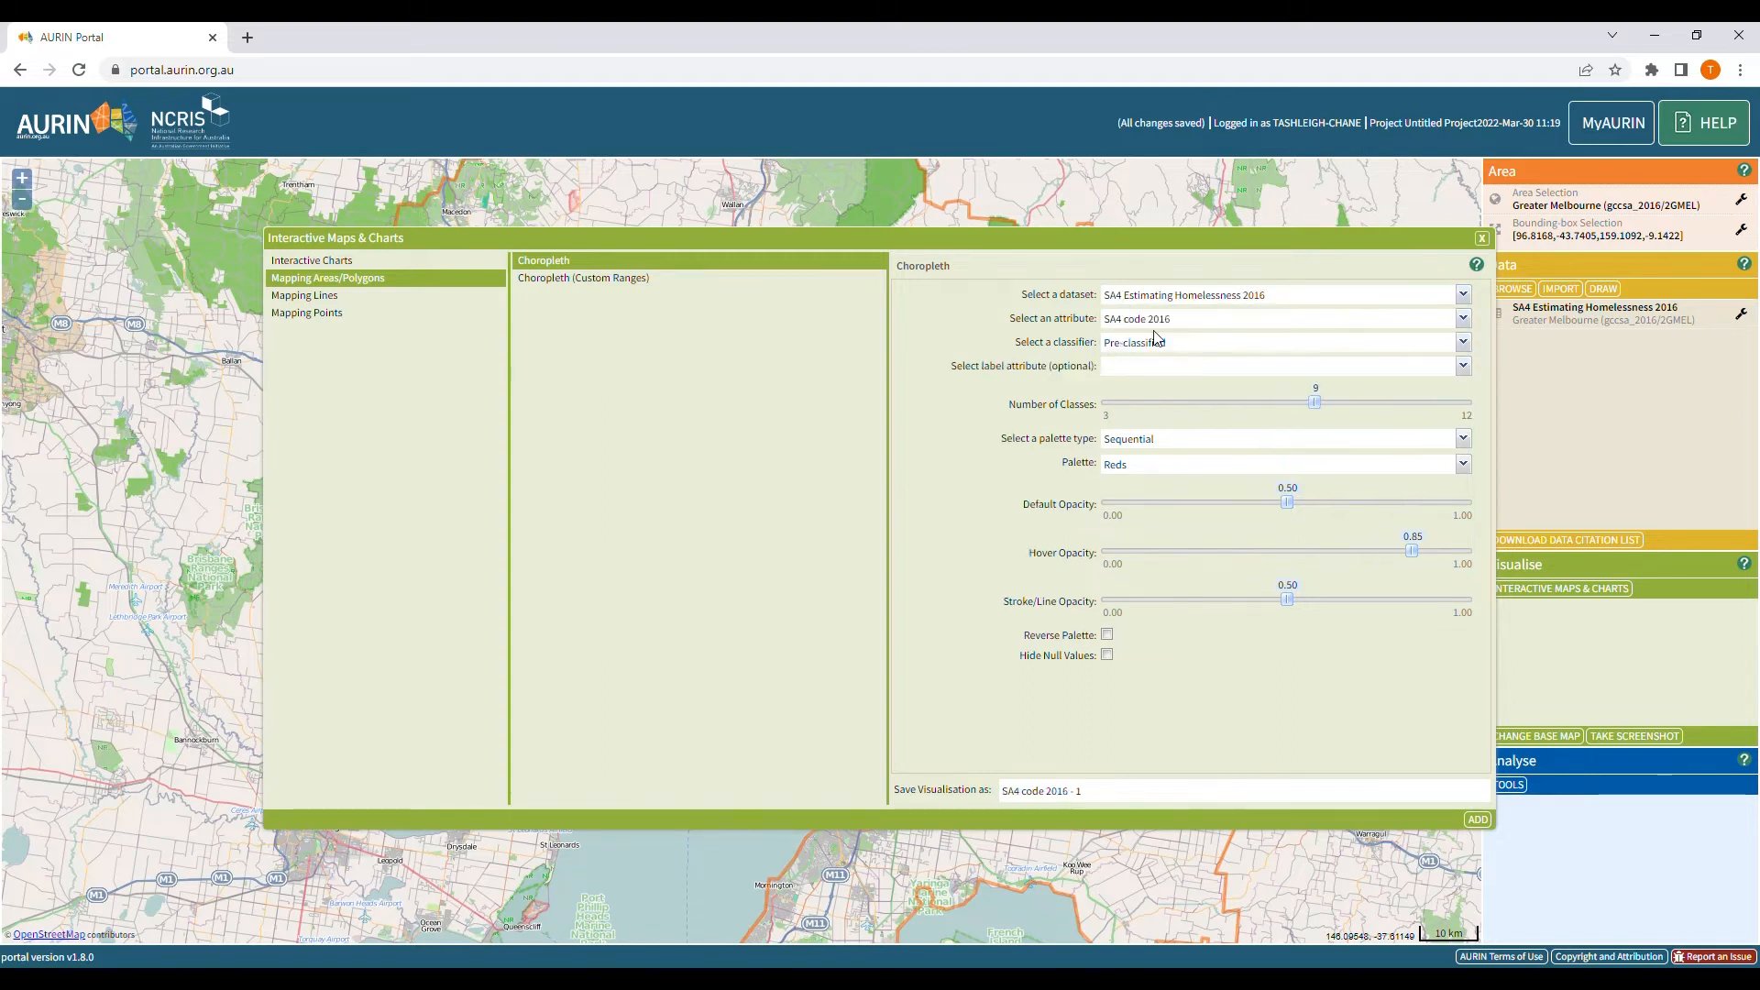
{"action": "left_click", "coordinate": [1464, 319]}
{"action": "left_click", "coordinate": [1231, 364]}
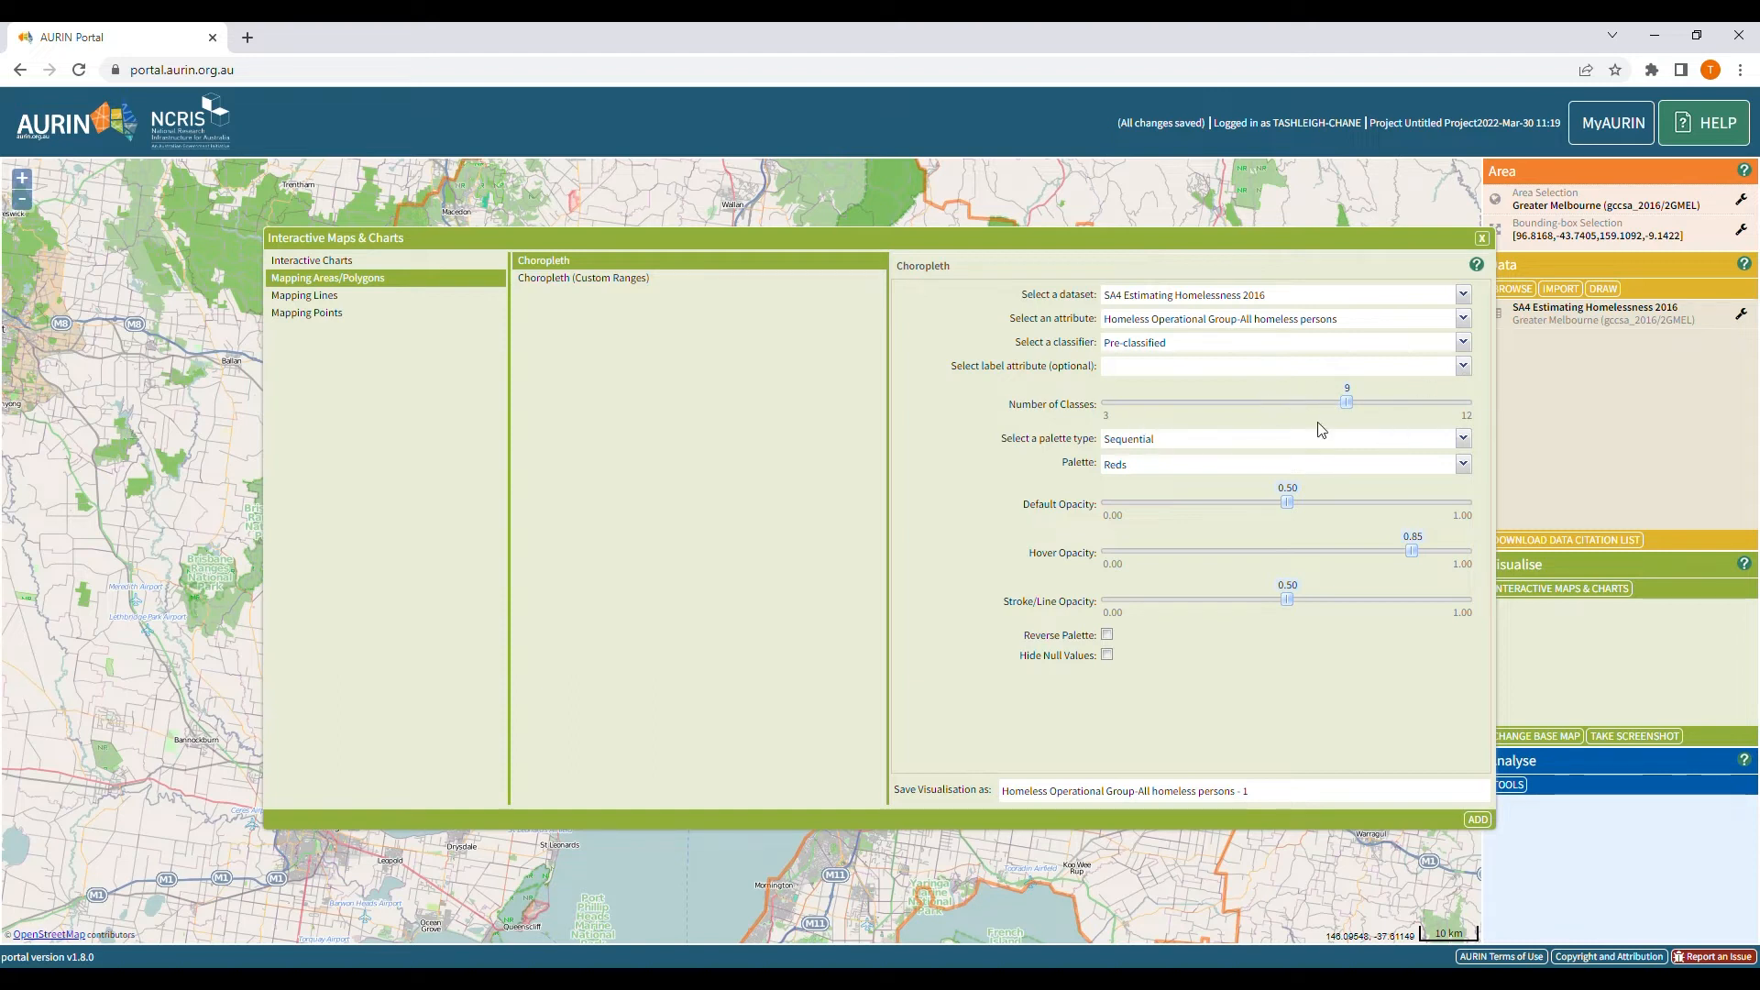
Choose the Sequential palette type with the Reds palette, add the choropleth, and inspect its regions on the map.
{"action": "left_click", "coordinate": [1463, 438]}
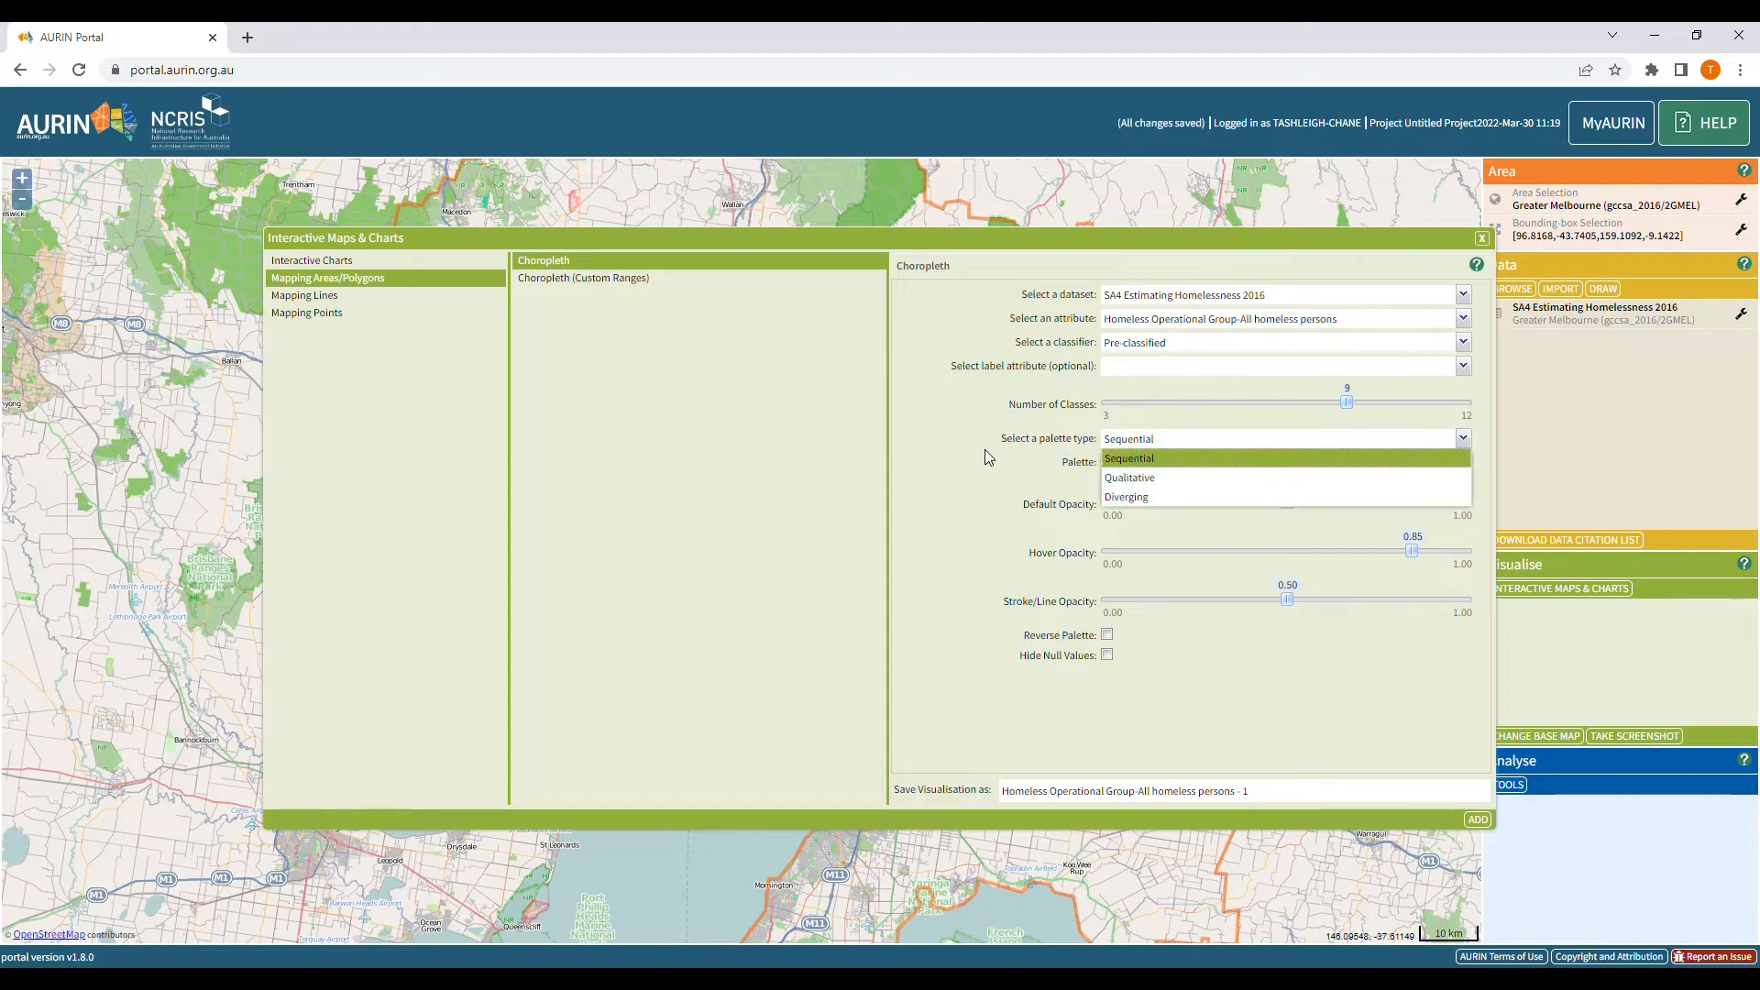
{"action": "left_click", "coordinate": [1308, 456]}
{"action": "left_click", "coordinate": [1463, 464]}
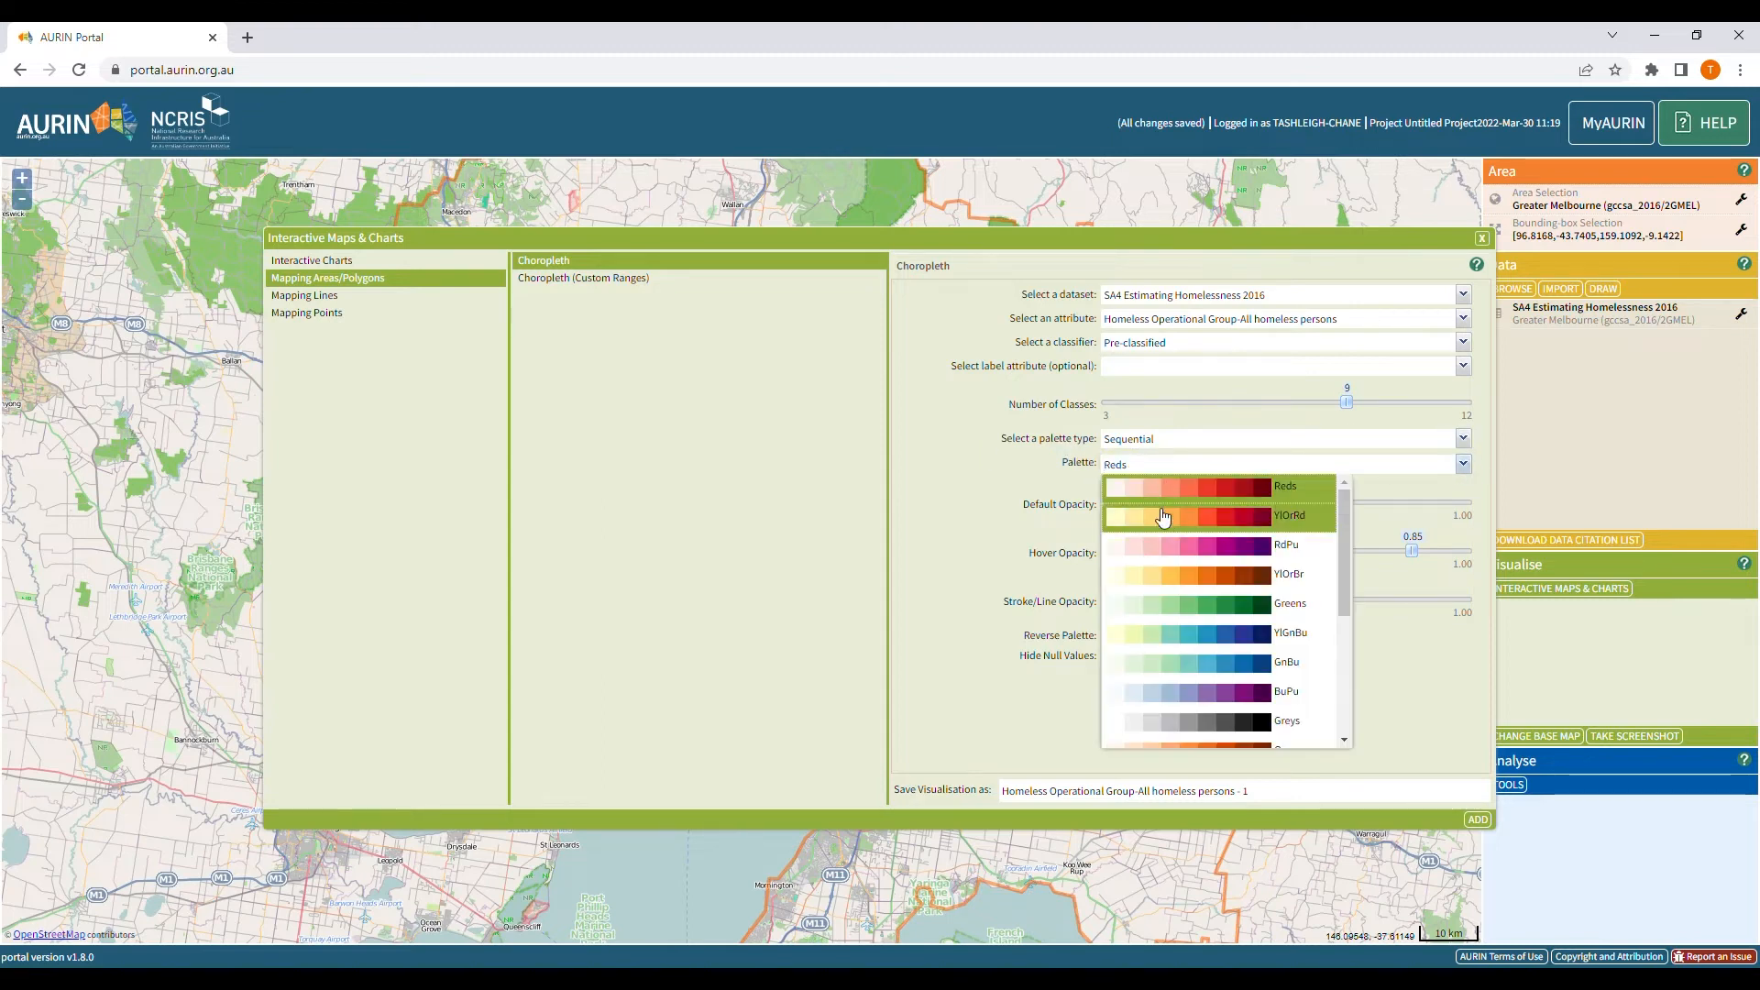
{"action": "scroll", "coordinate": [1182, 550], "scroll_direction": "down", "scroll_amount": 3}
{"action": "scroll", "coordinate": [1196, 601], "scroll_direction": "up", "scroll_amount": 3}
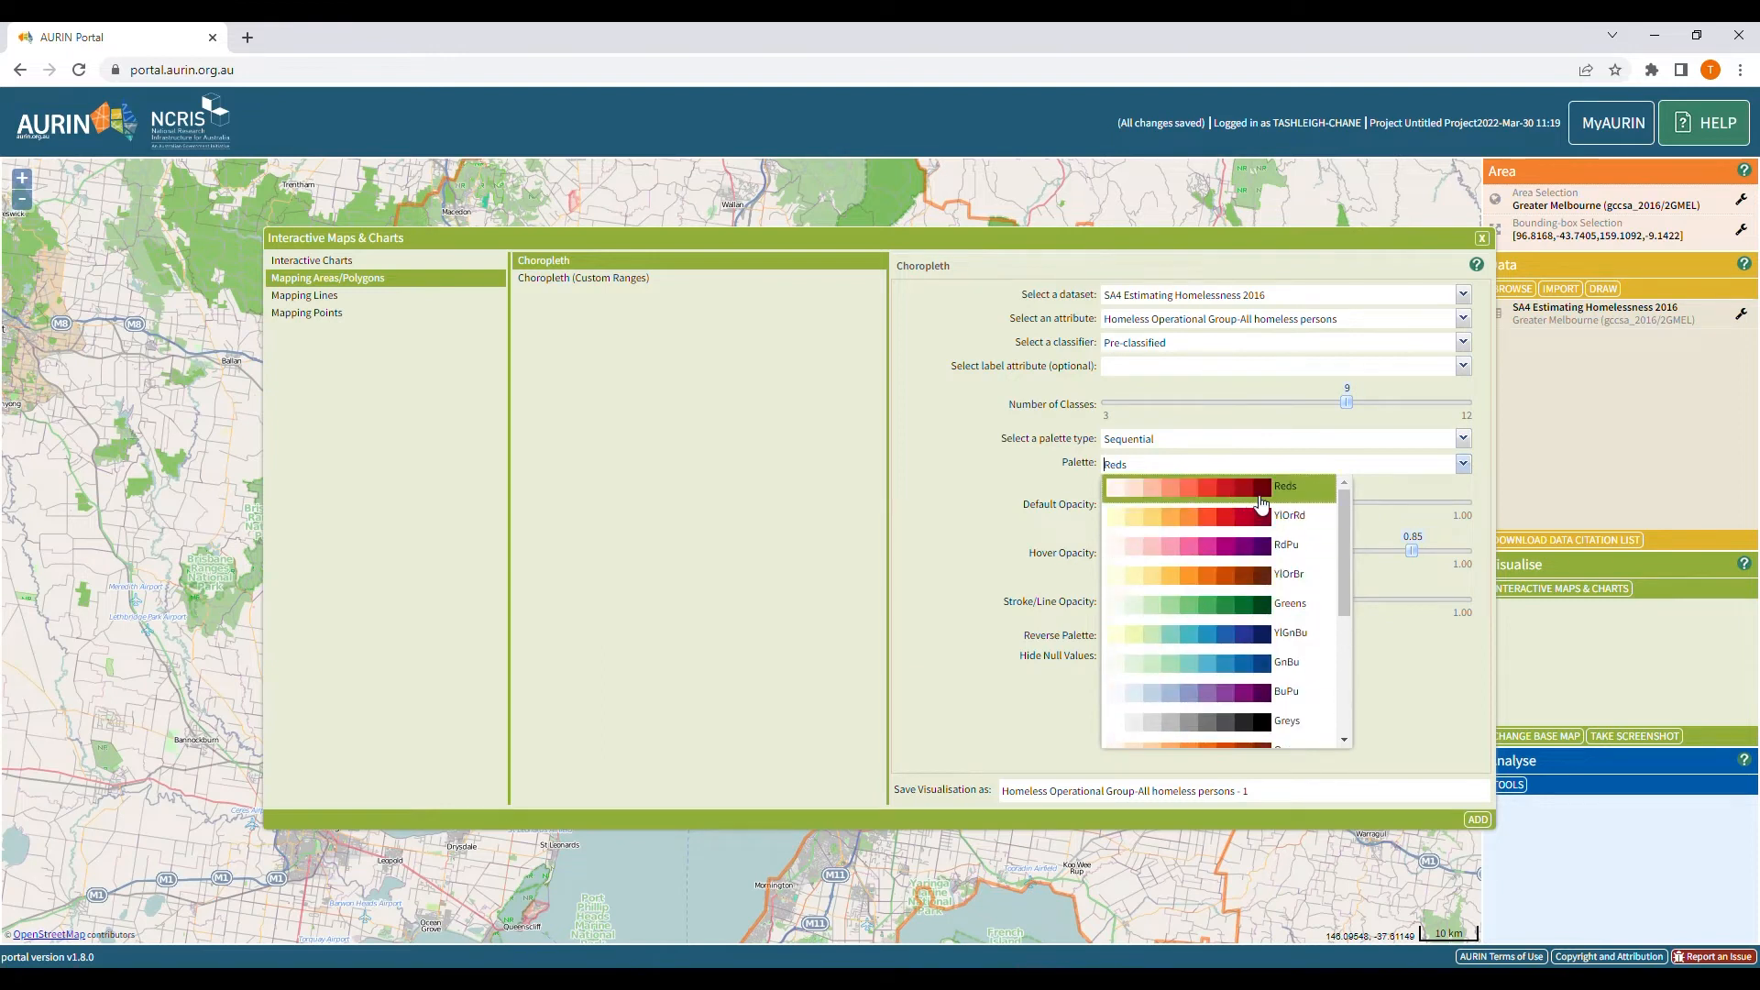
{"action": "left_click", "coordinate": [1237, 496]}
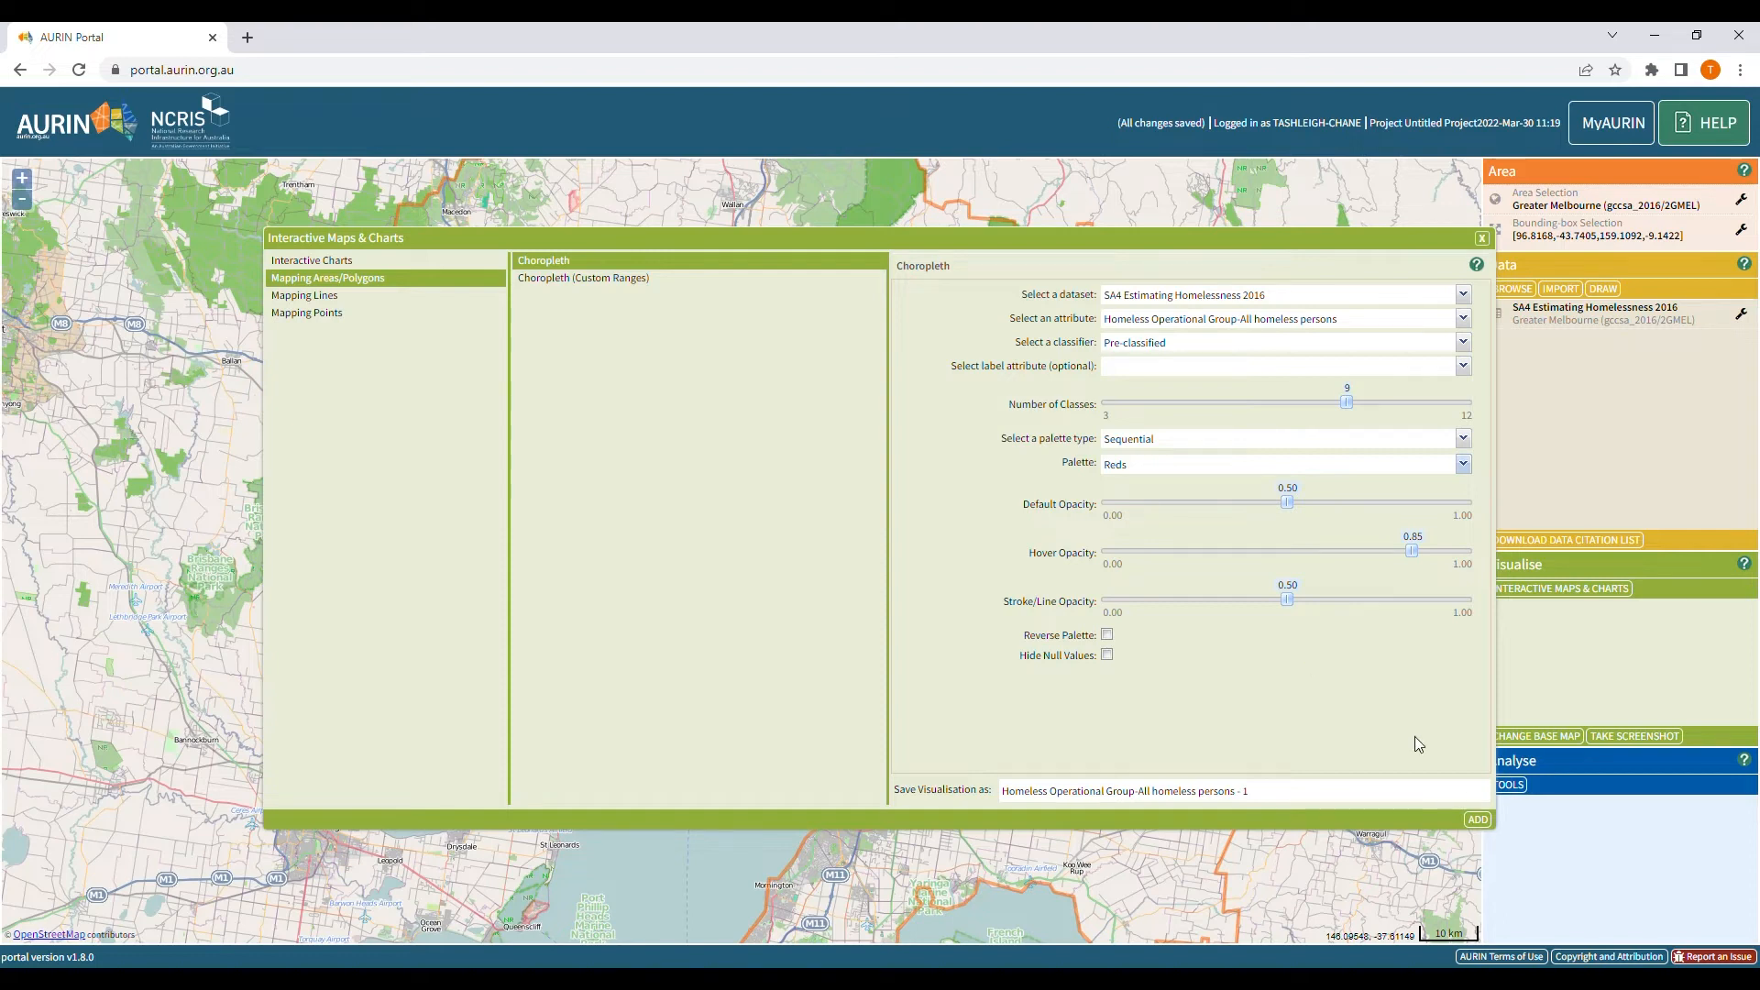
{"action": "left_click", "coordinate": [1477, 820]}
{"action": "scroll", "coordinate": [916, 724], "scroll_direction": "down", "scroll_amount": 1}
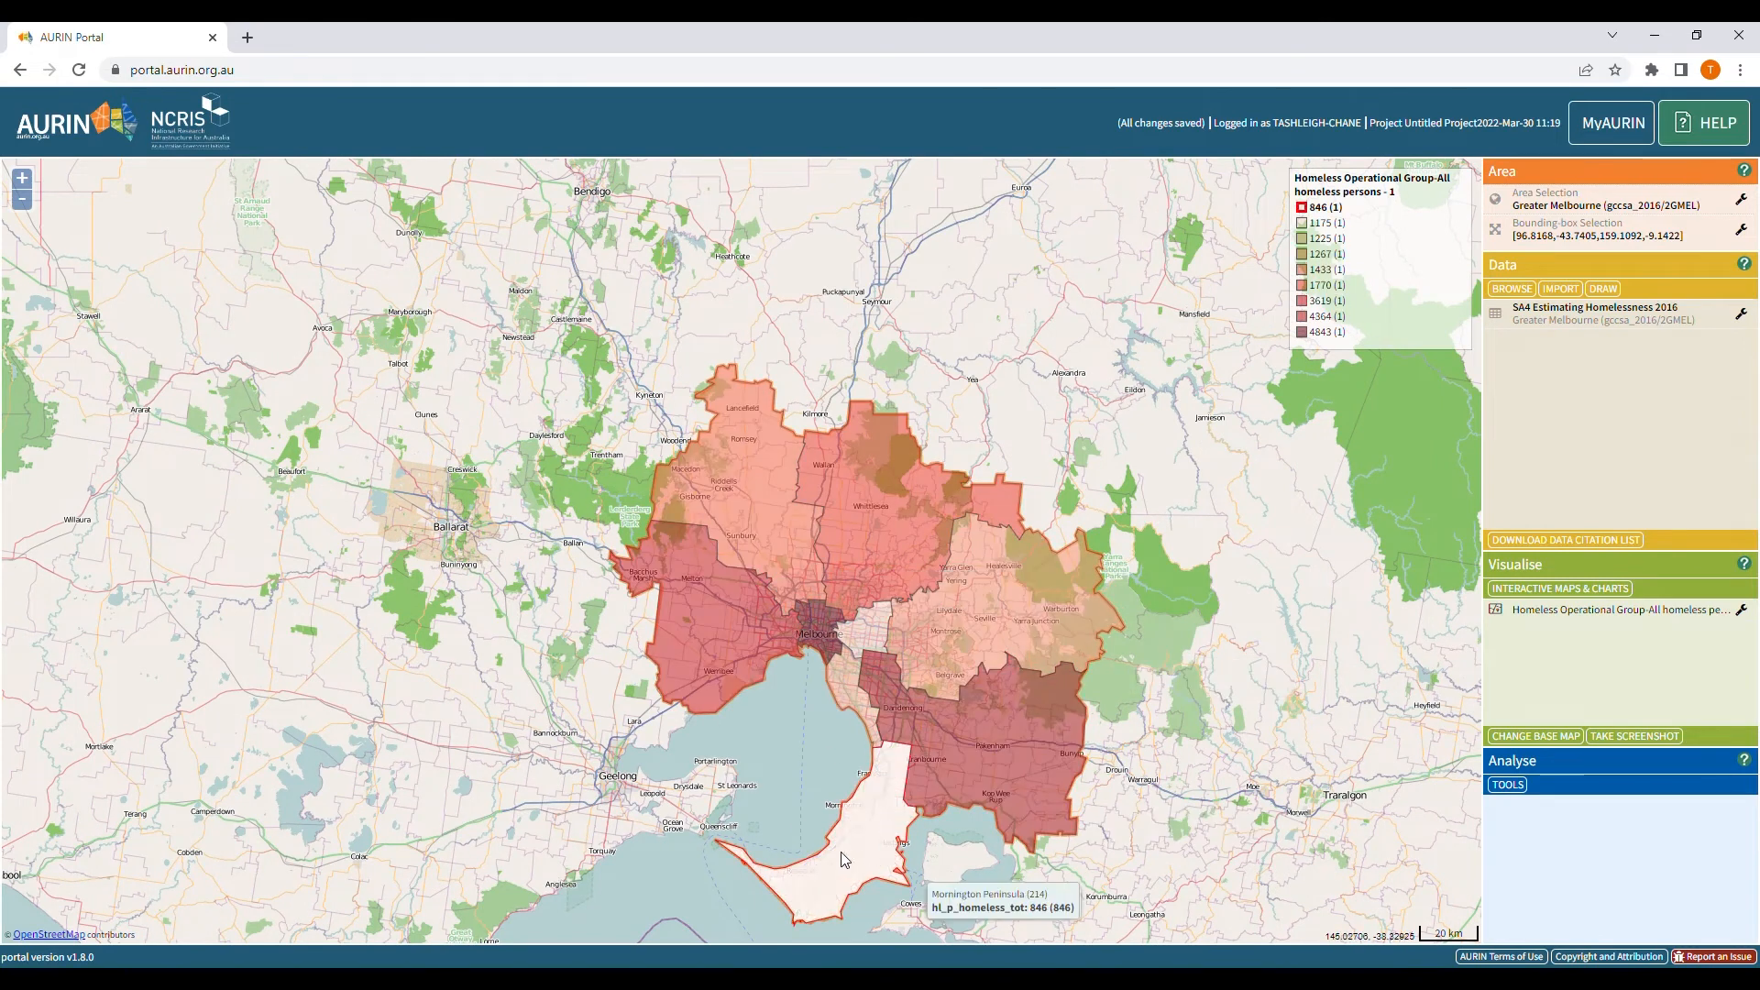
{"action": "scroll", "coordinate": [917, 744], "scroll_direction": "up", "scroll_amount": 1}
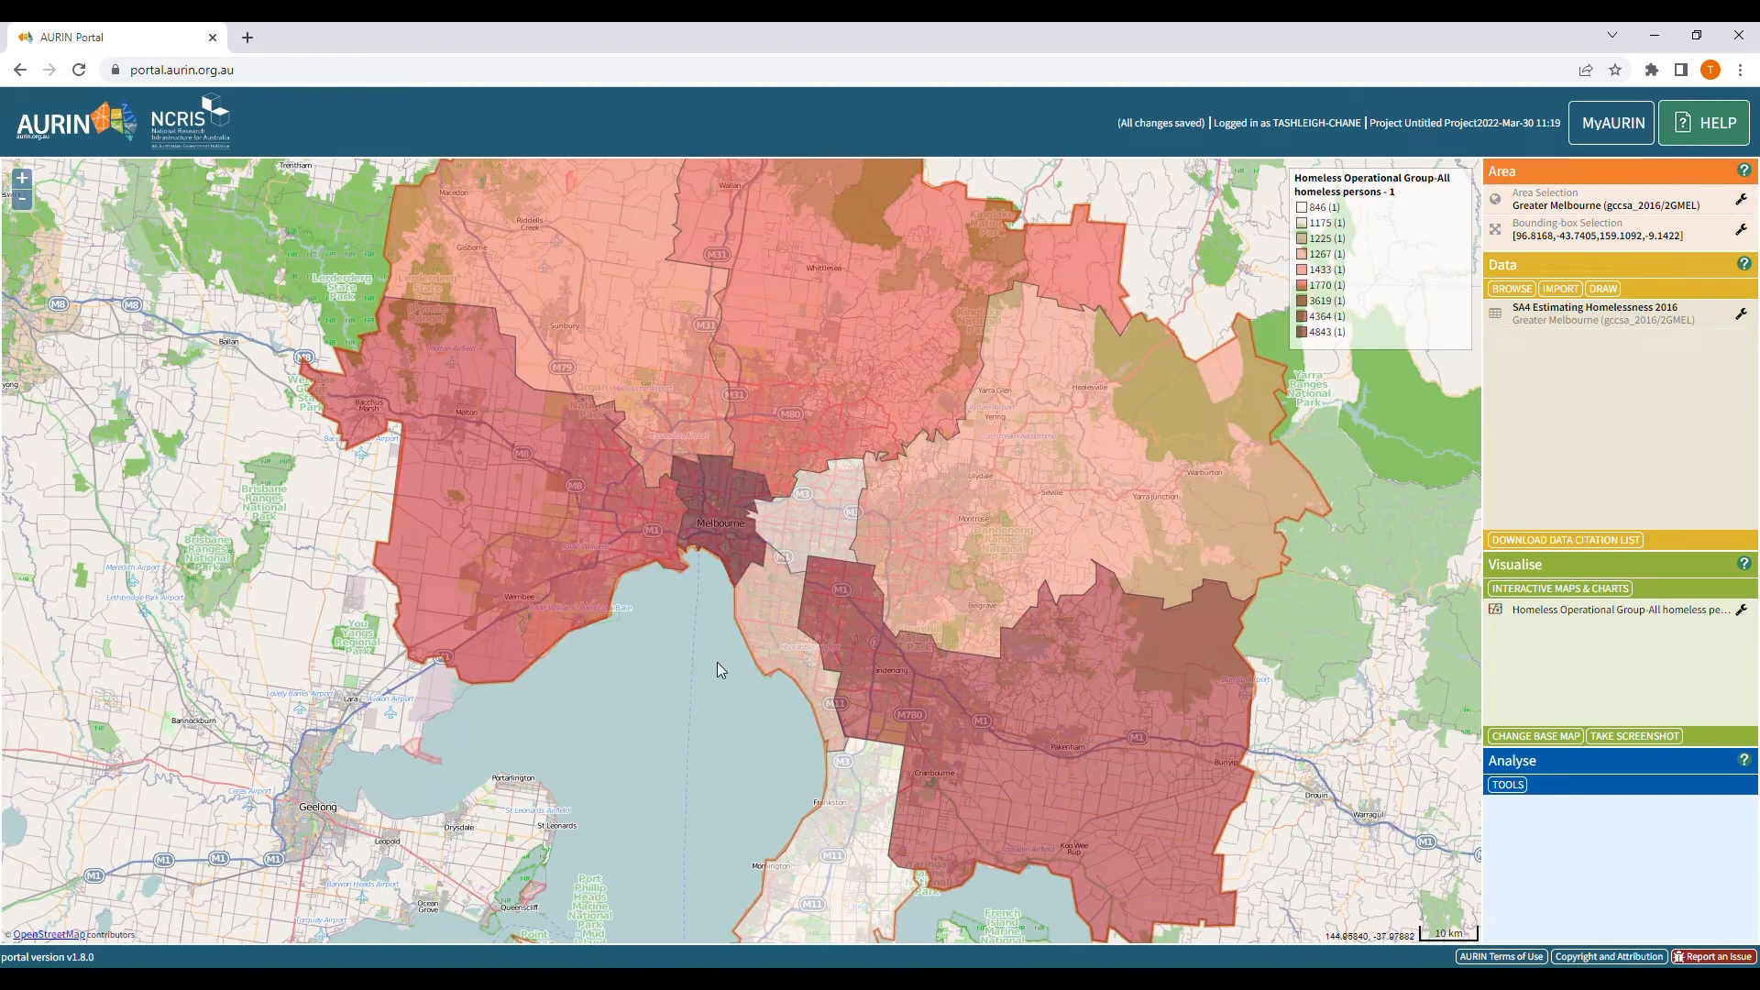
{"action": "scroll", "coordinate": [713, 614], "scroll_direction": "down", "scroll_amount": 1}
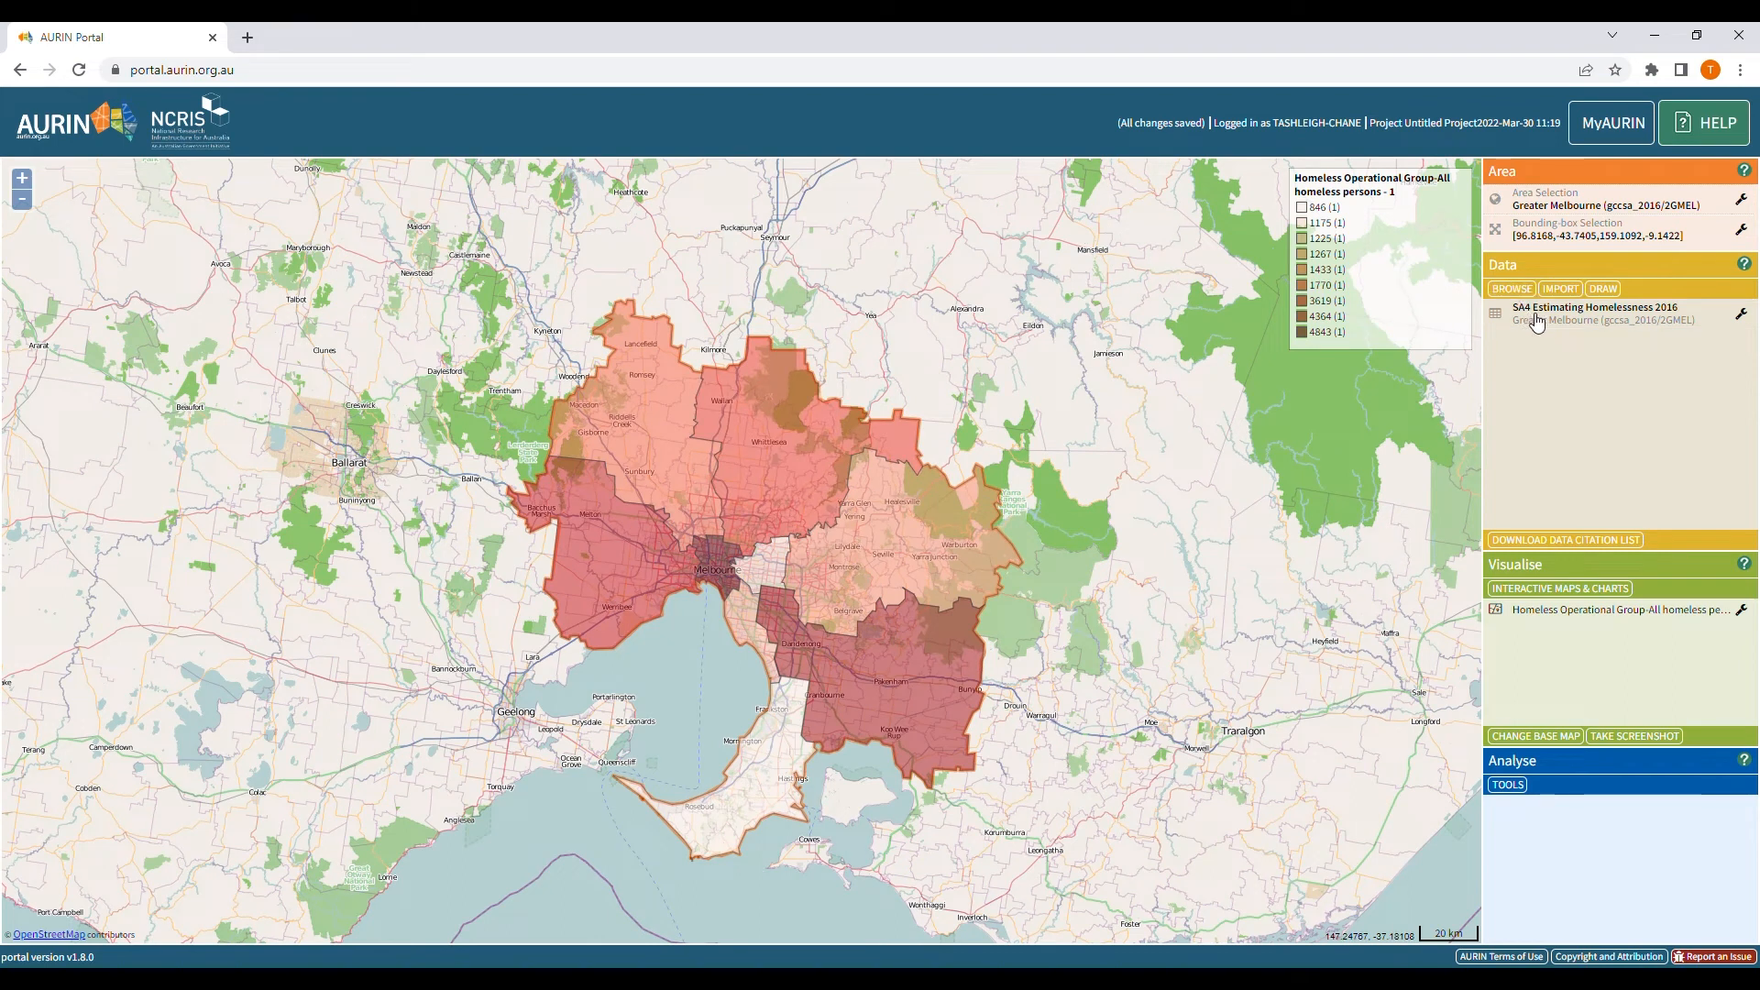
Search the available Greater Melbourne datasets with the keyword "homelessness".
{"action": "left_click", "coordinate": [1512, 289]}
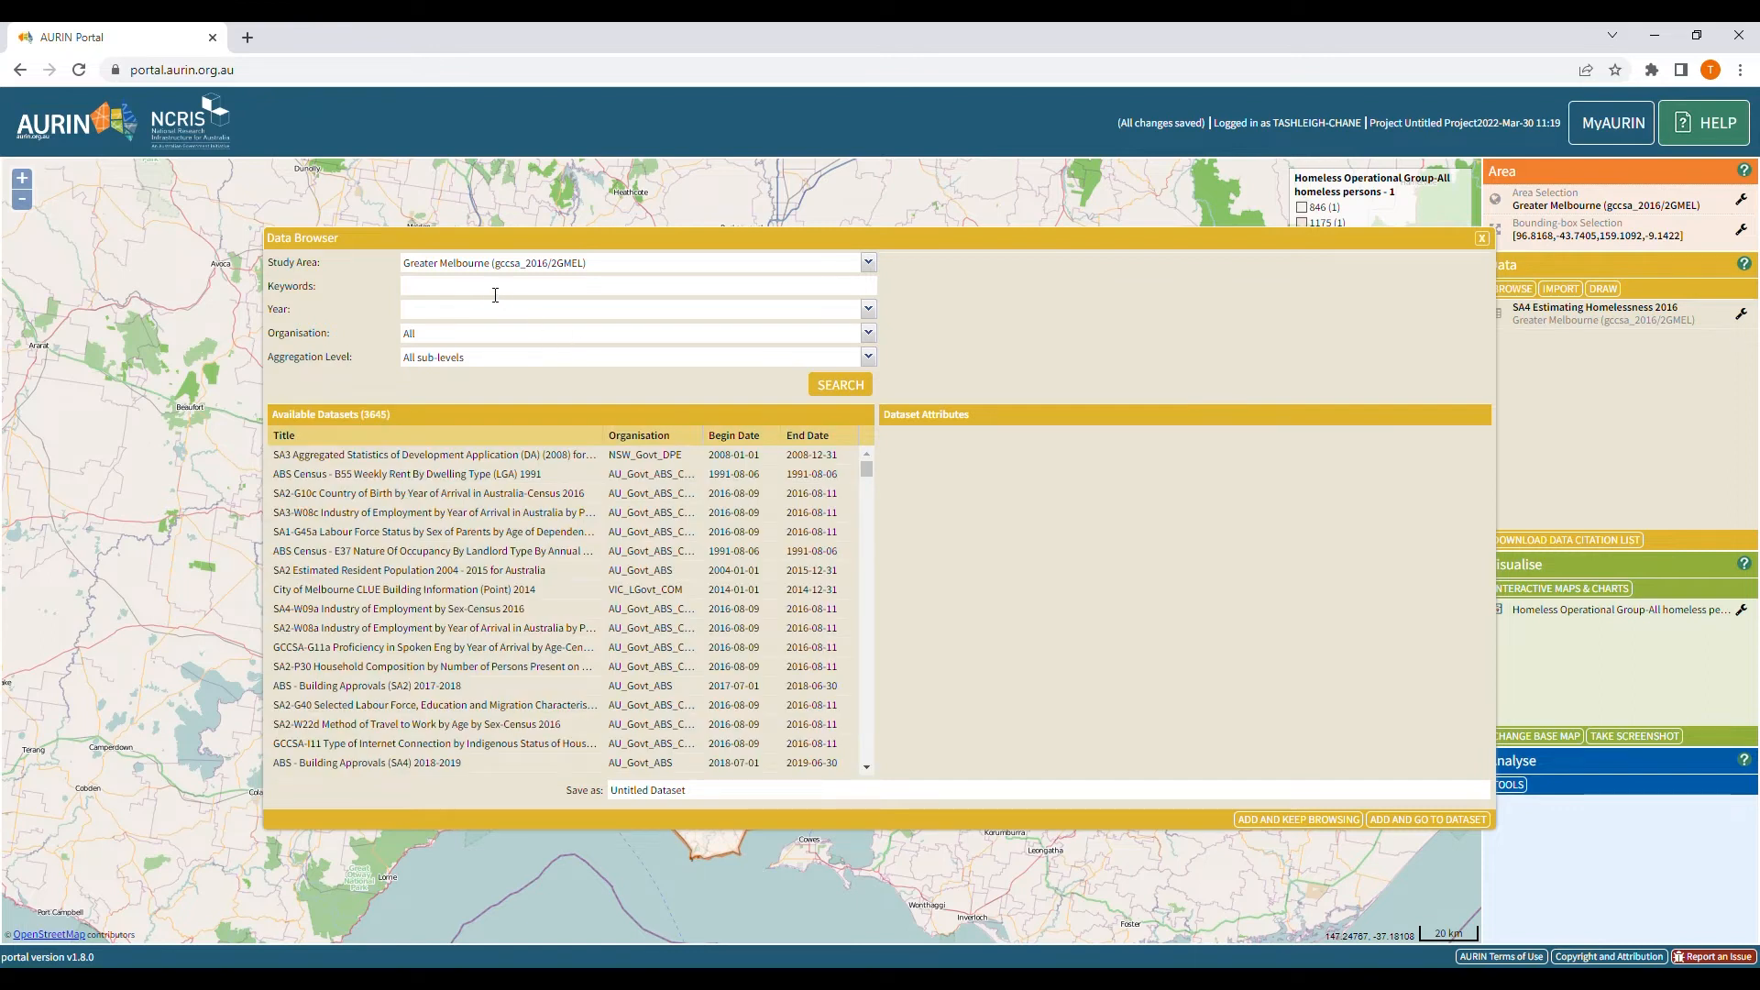
{"action": "left_click", "coordinate": [495, 295]}
{"action": "type", "text": "homelessness"}
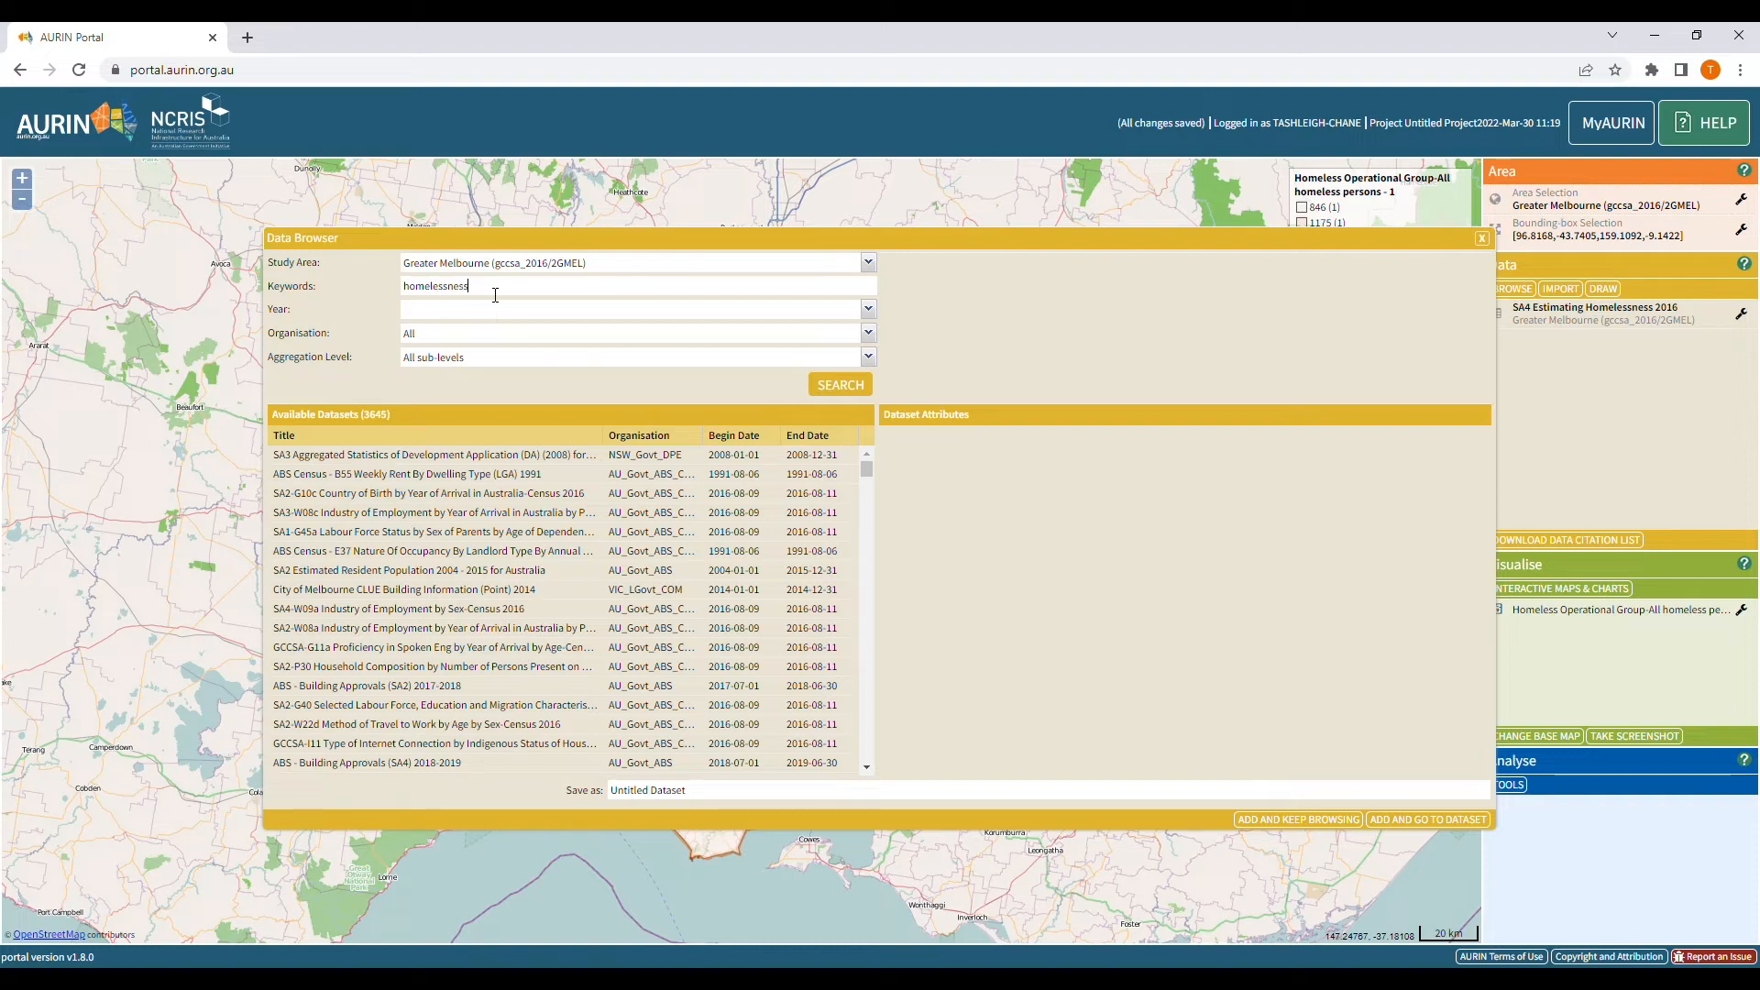
{"action": "left_click", "coordinate": [851, 389]}
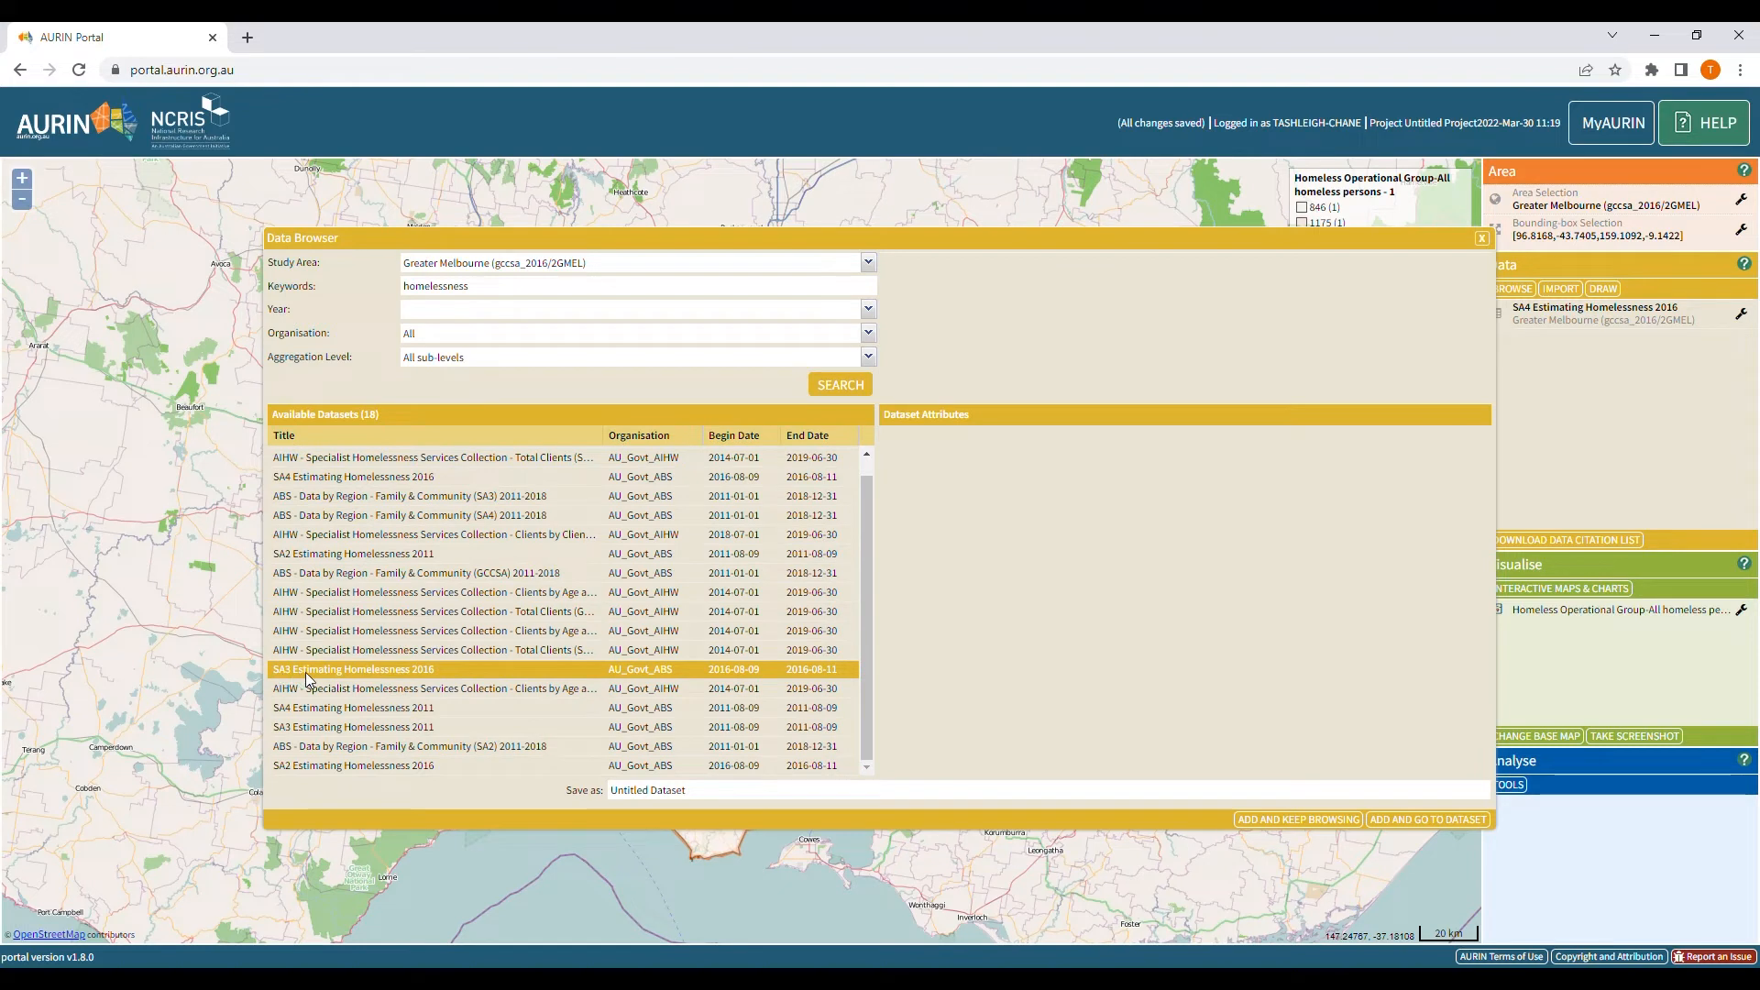
Add the SA2 Estimating Homelessness 2016 dataset with its SA2 main code and all homeless persons attributes, and open its table.
{"action": "mouse_move", "coordinate": [383, 680]}
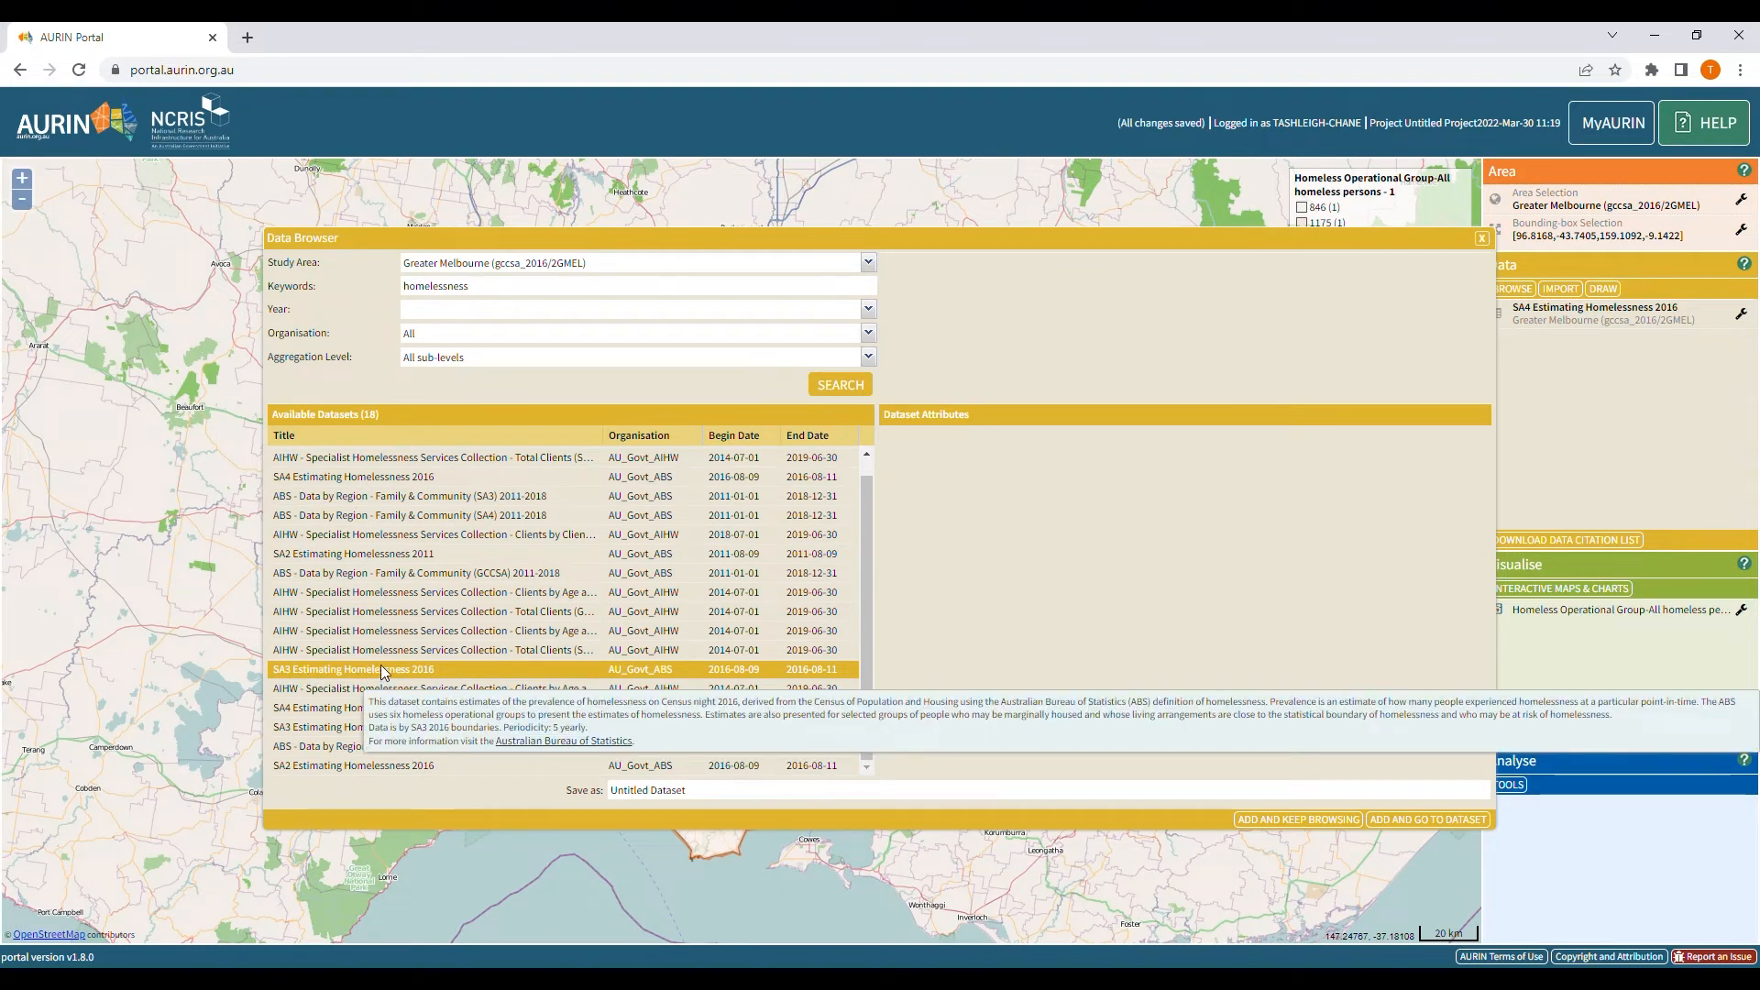
{"action": "mouse_move", "coordinate": [326, 759]}
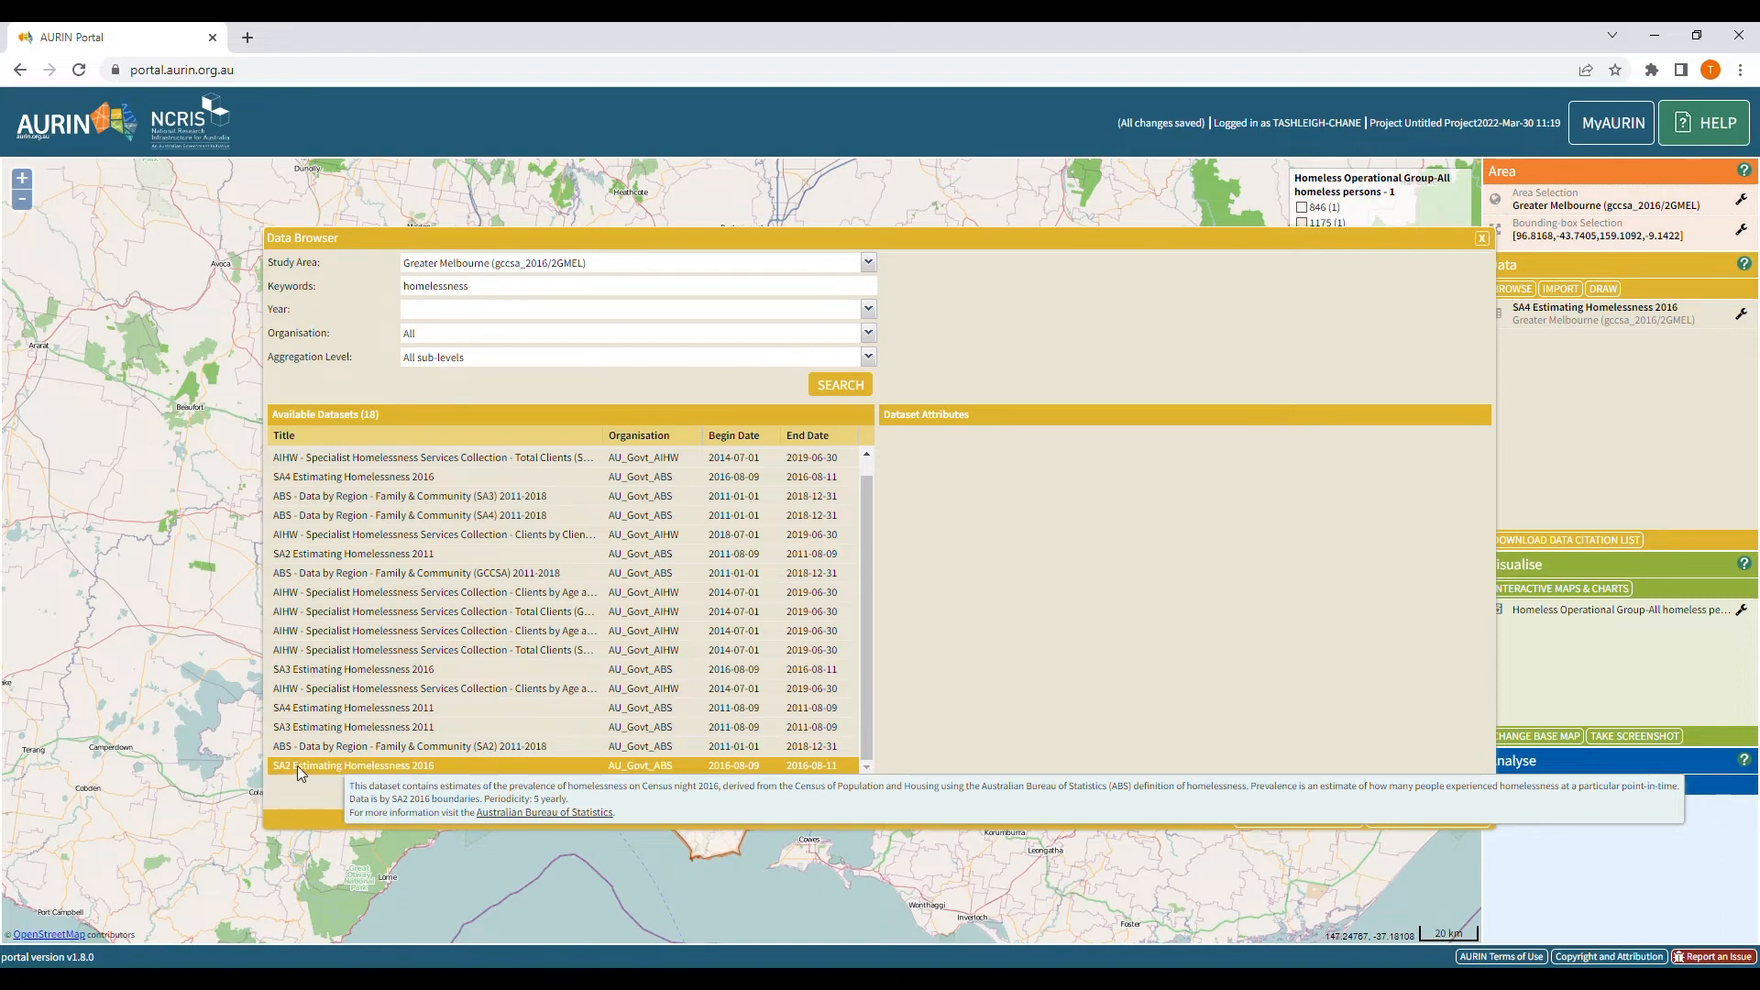
{"action": "left_click", "coordinate": [297, 767]}
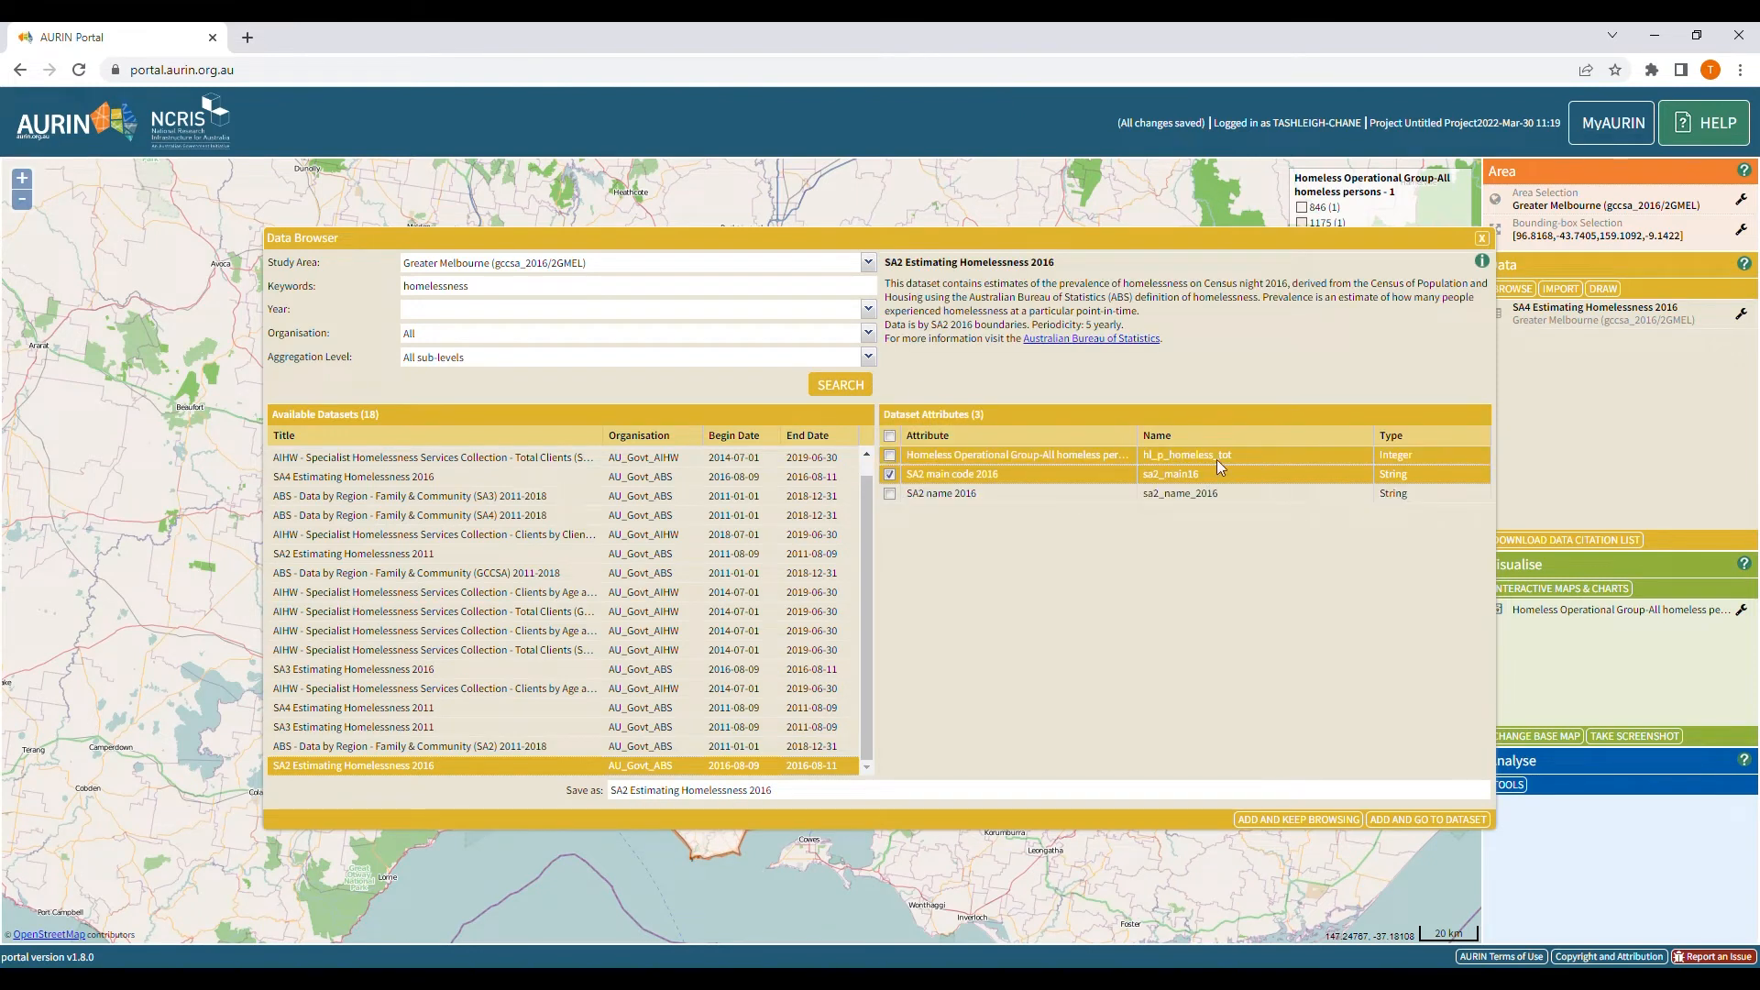
{"action": "left_click", "coordinate": [891, 458]}
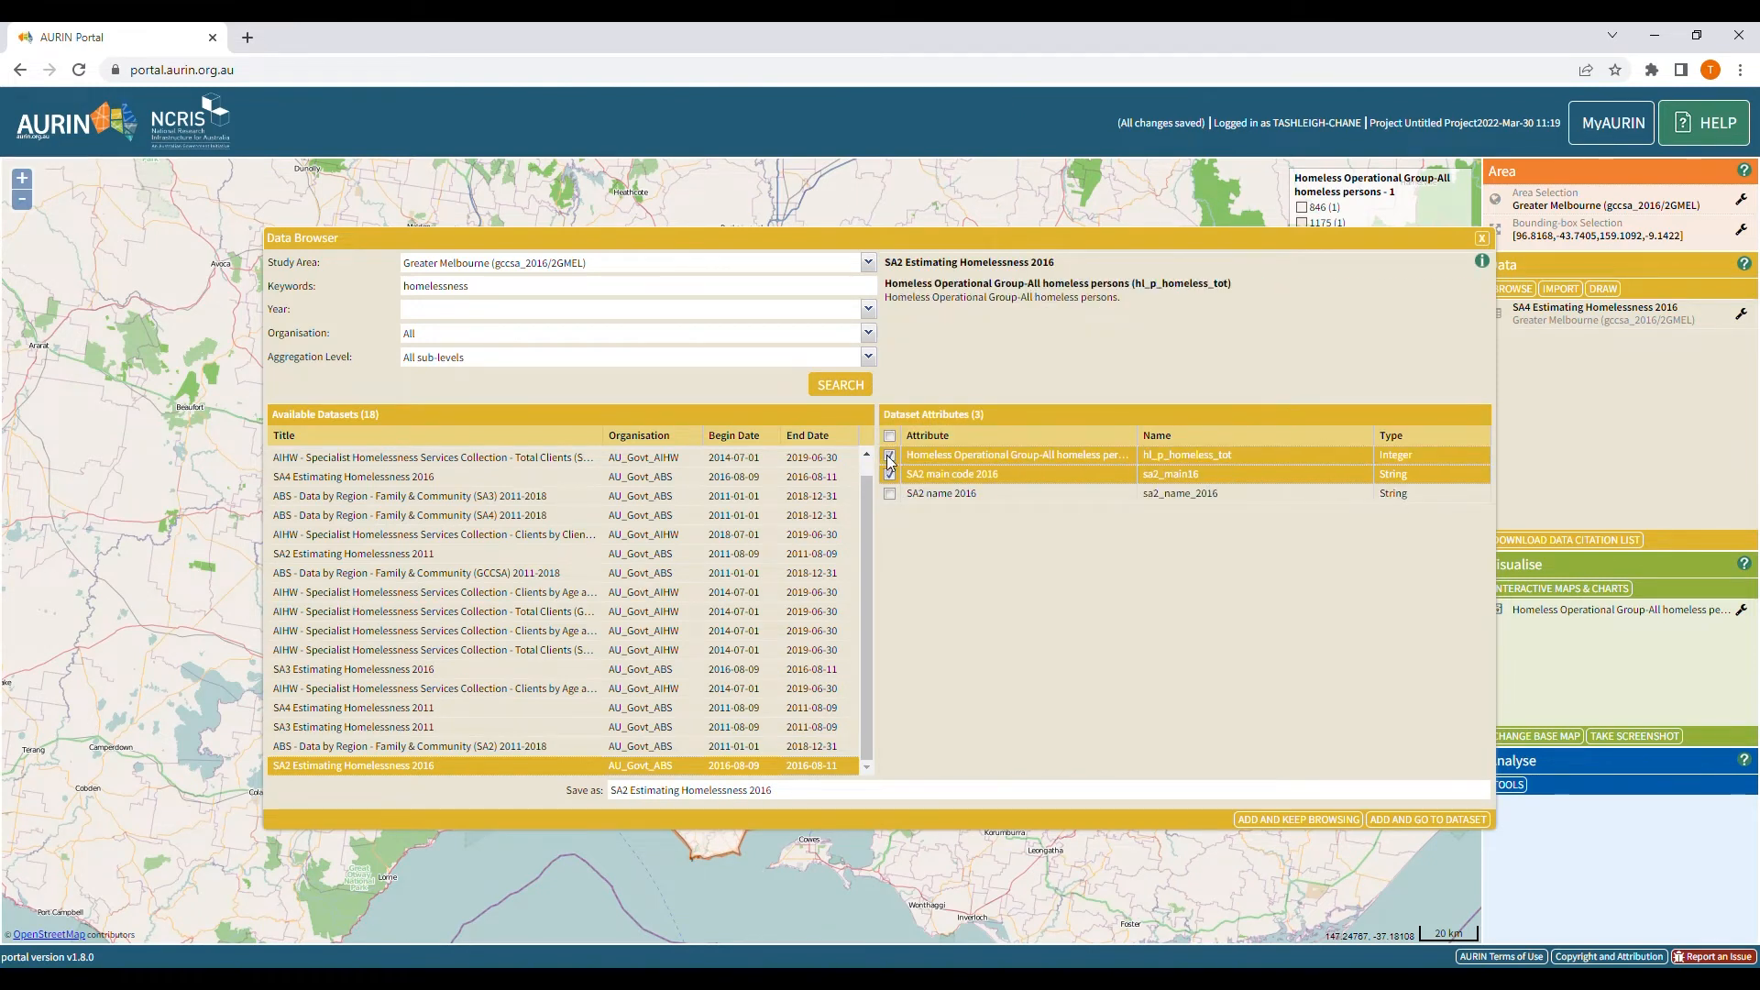
{"action": "left_click", "coordinate": [1422, 823]}
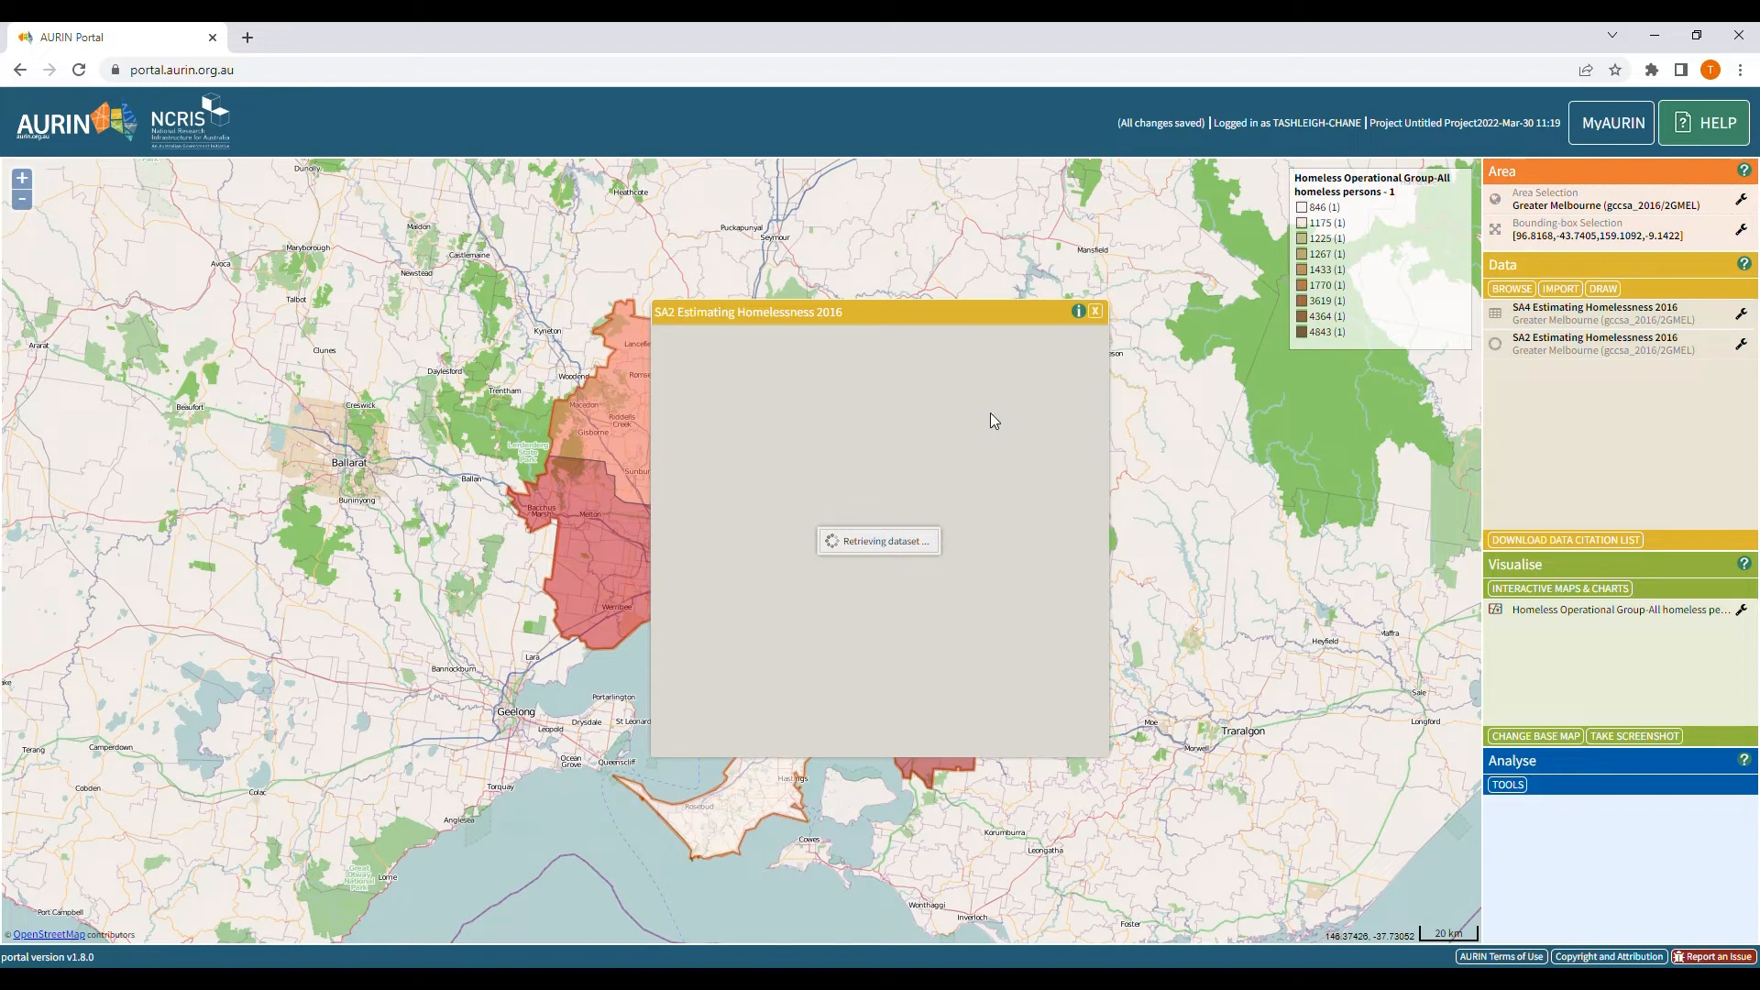
Close the SA2 dataset's table window and hide the existing homeless persons choropleth from the map.
{"action": "left_click", "coordinate": [1099, 312]}
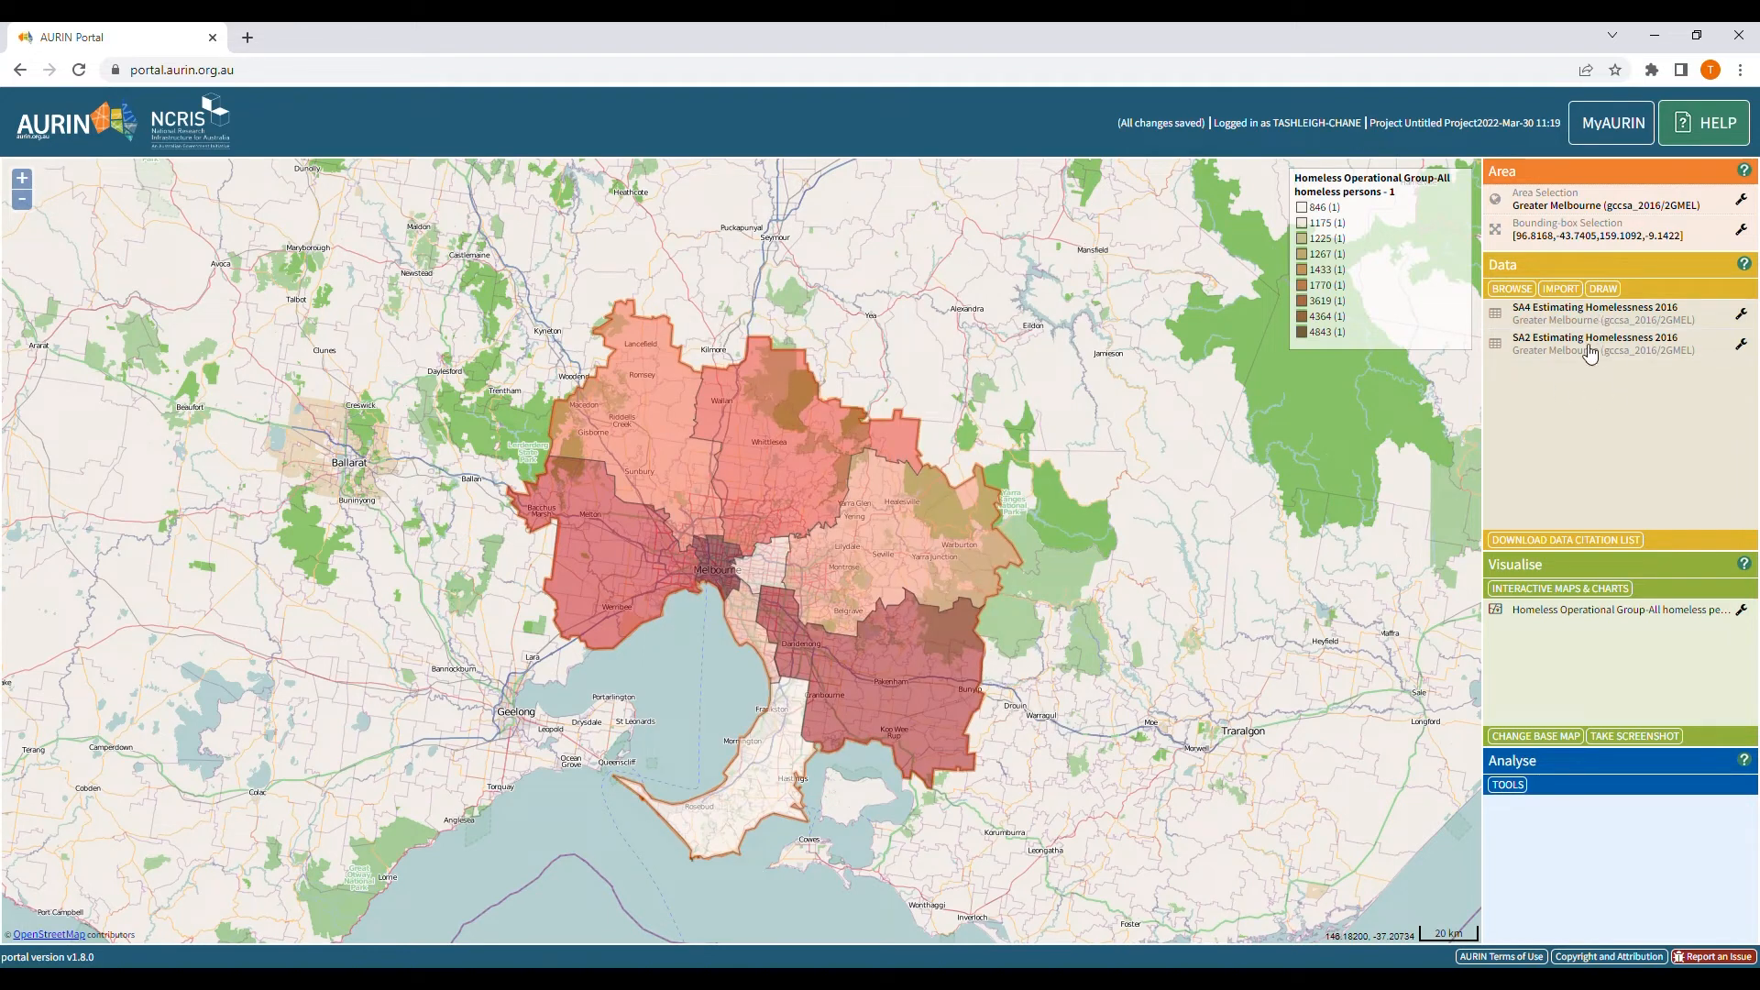
{"action": "left_click", "coordinate": [1743, 317]}
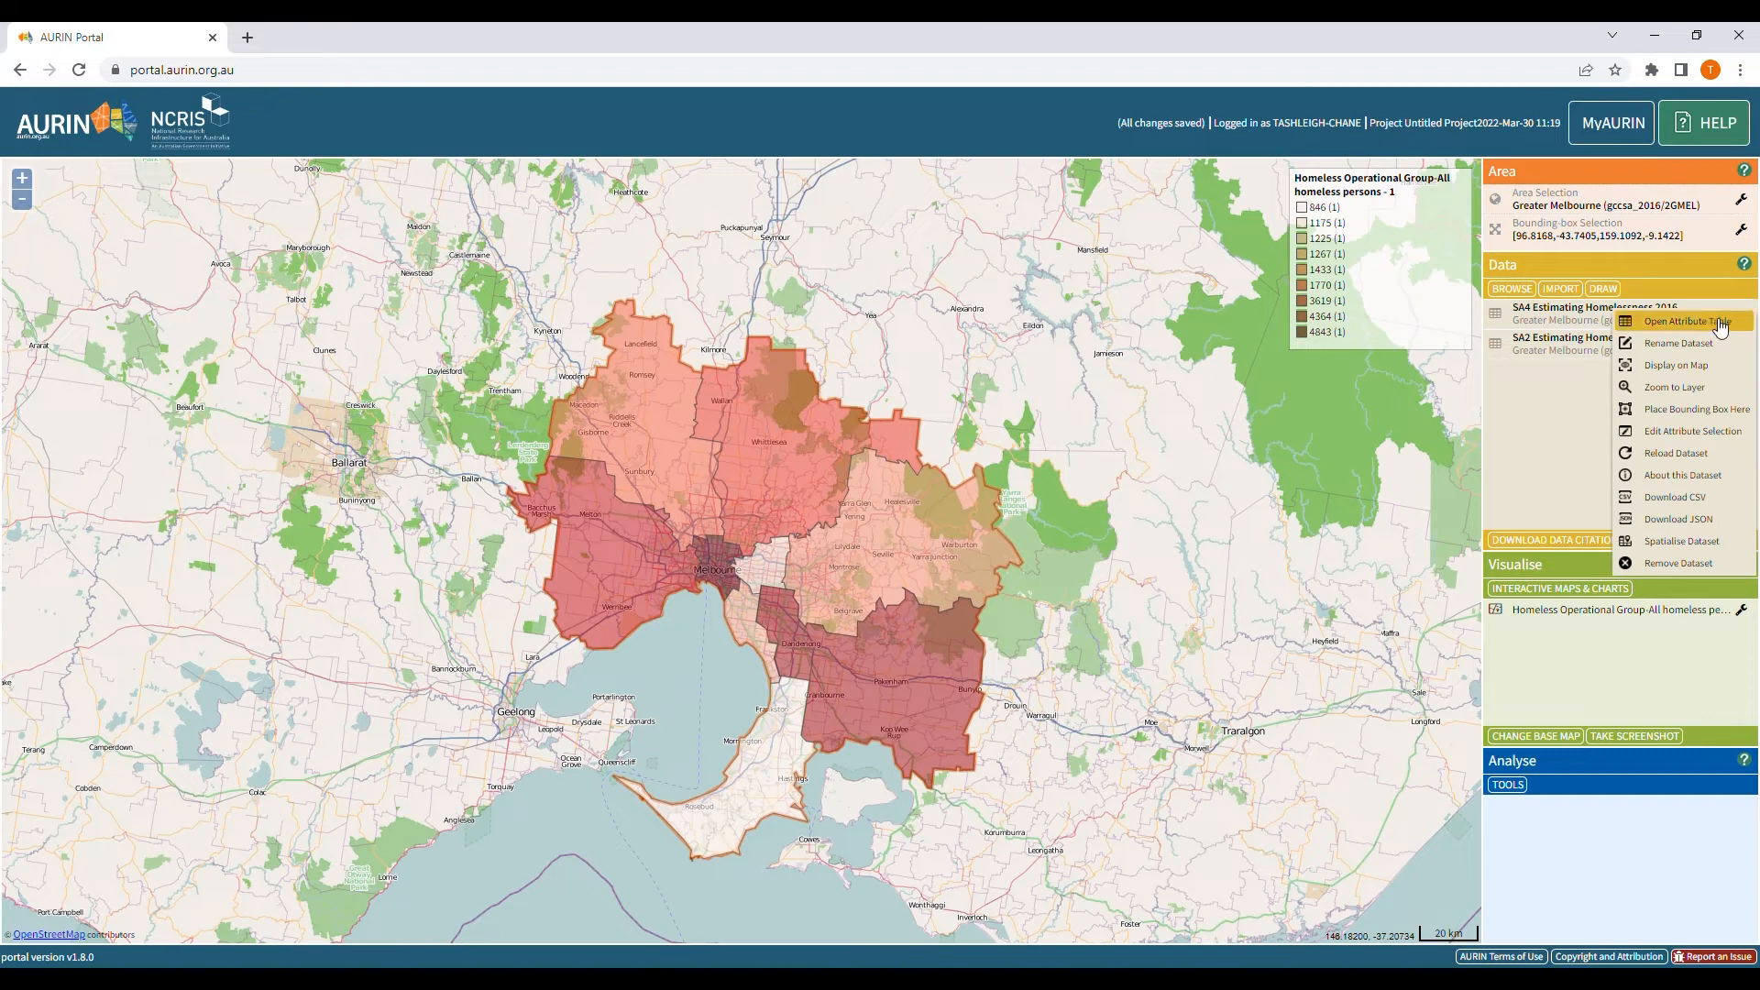
{"action": "left_click", "coordinate": [1478, 453]}
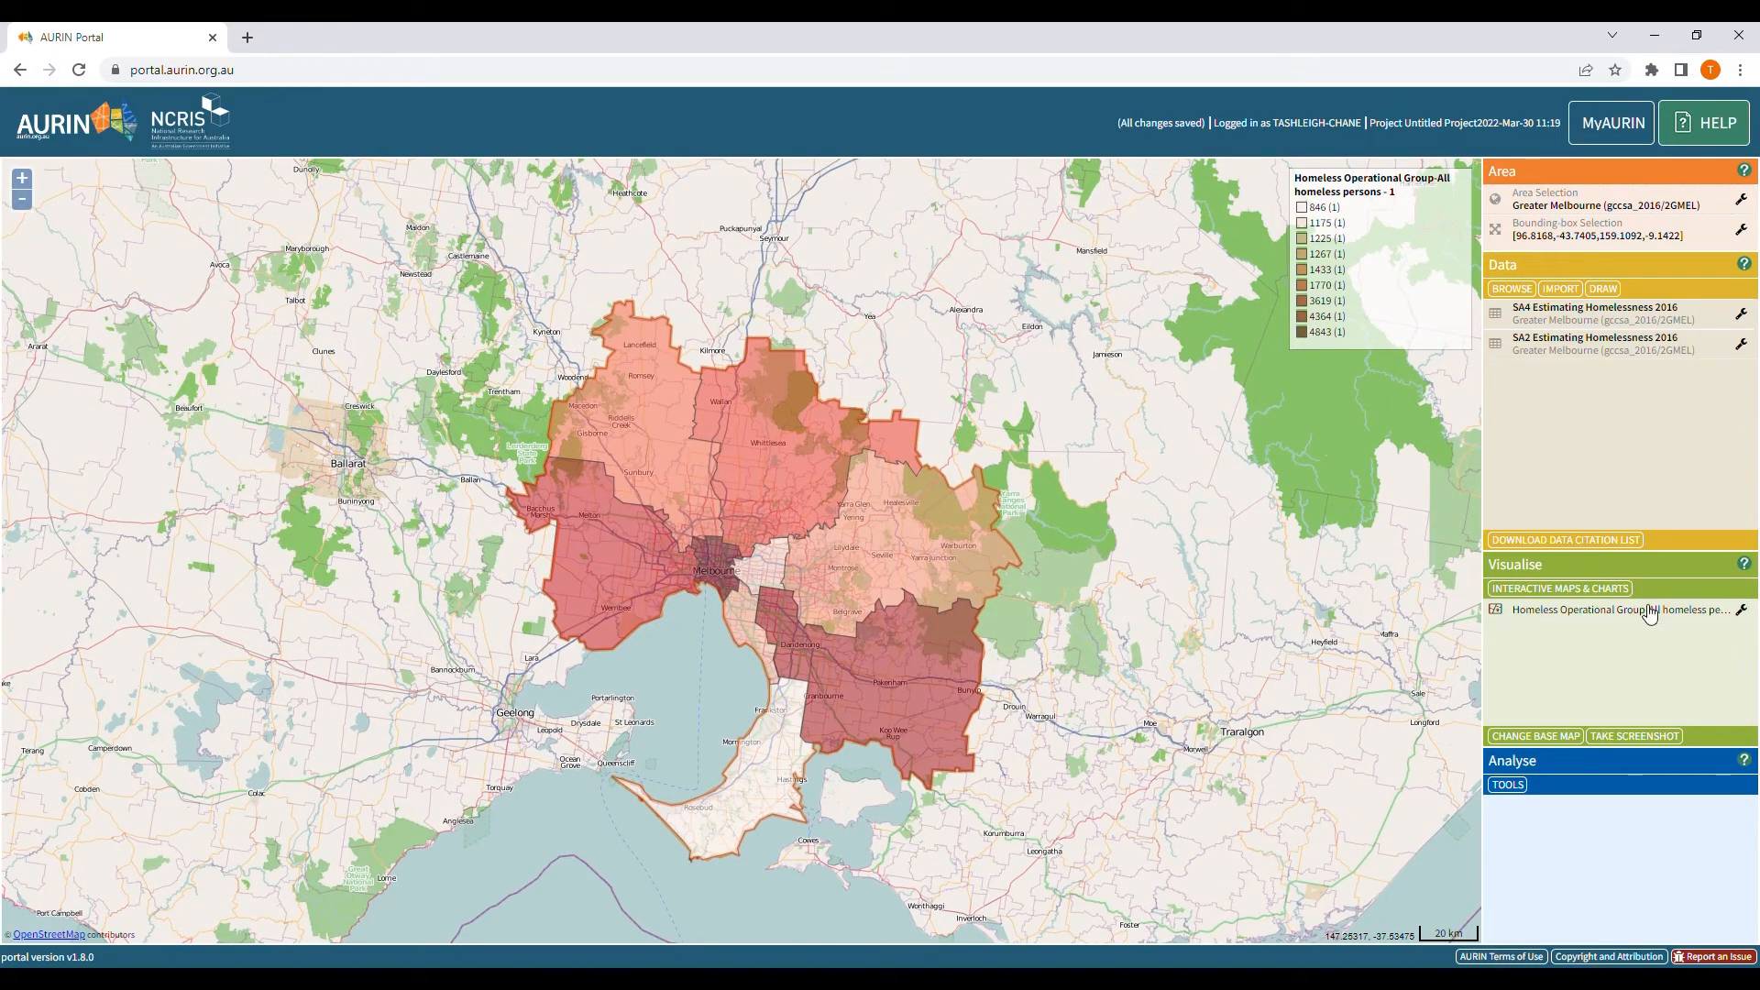
{"action": "left_click", "coordinate": [1505, 608]}
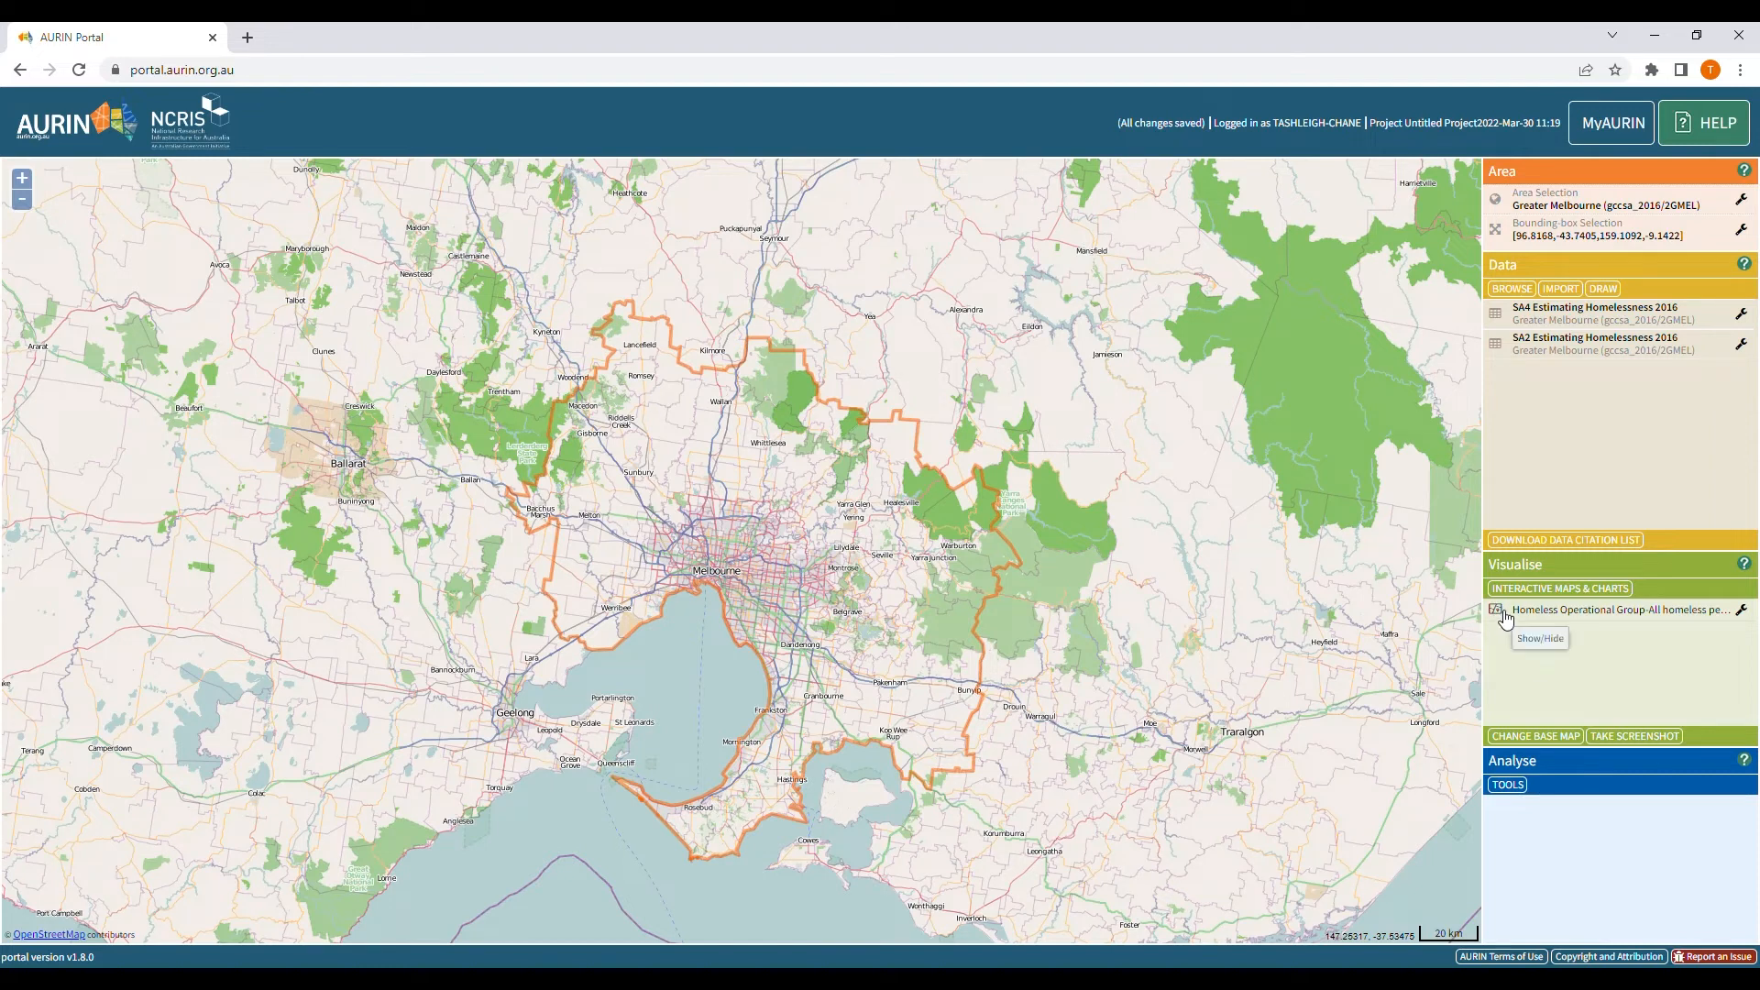
Set up a new choropleth of SA2 Estimating Homelessness 2016 using Homeless Operational Group-All homeless persons with 9 classes.
{"action": "left_click", "coordinate": [1583, 593]}
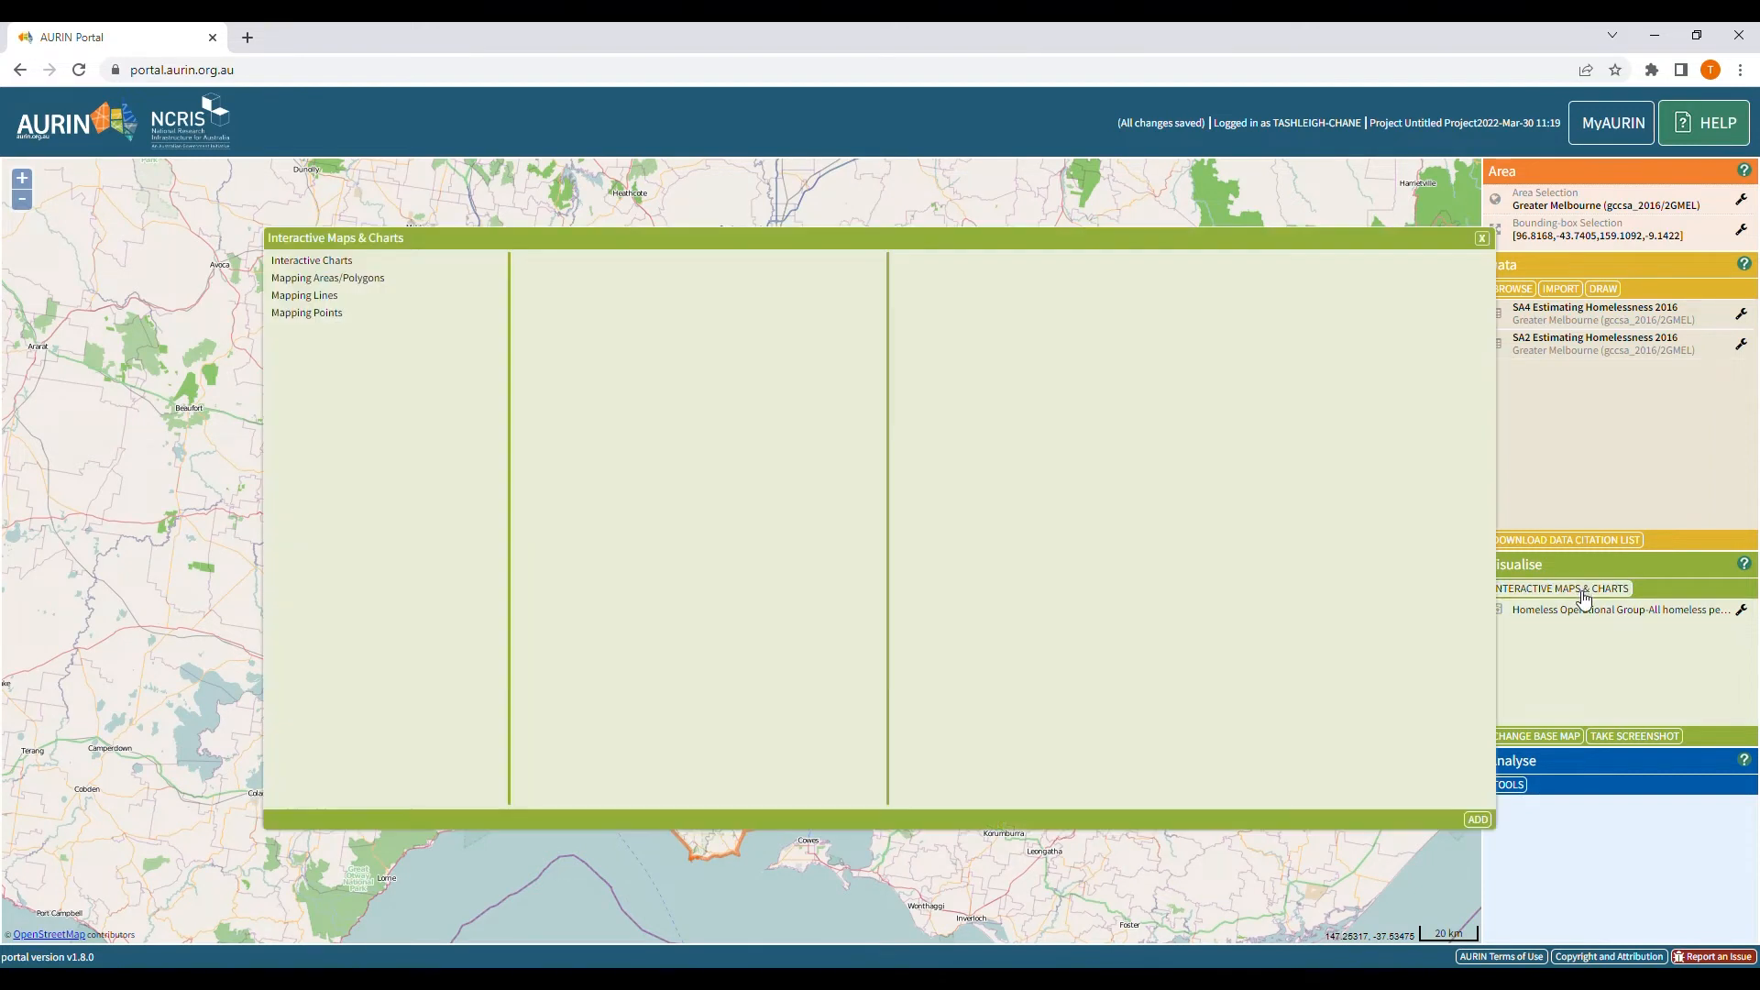
{"action": "left_click", "coordinate": [328, 279]}
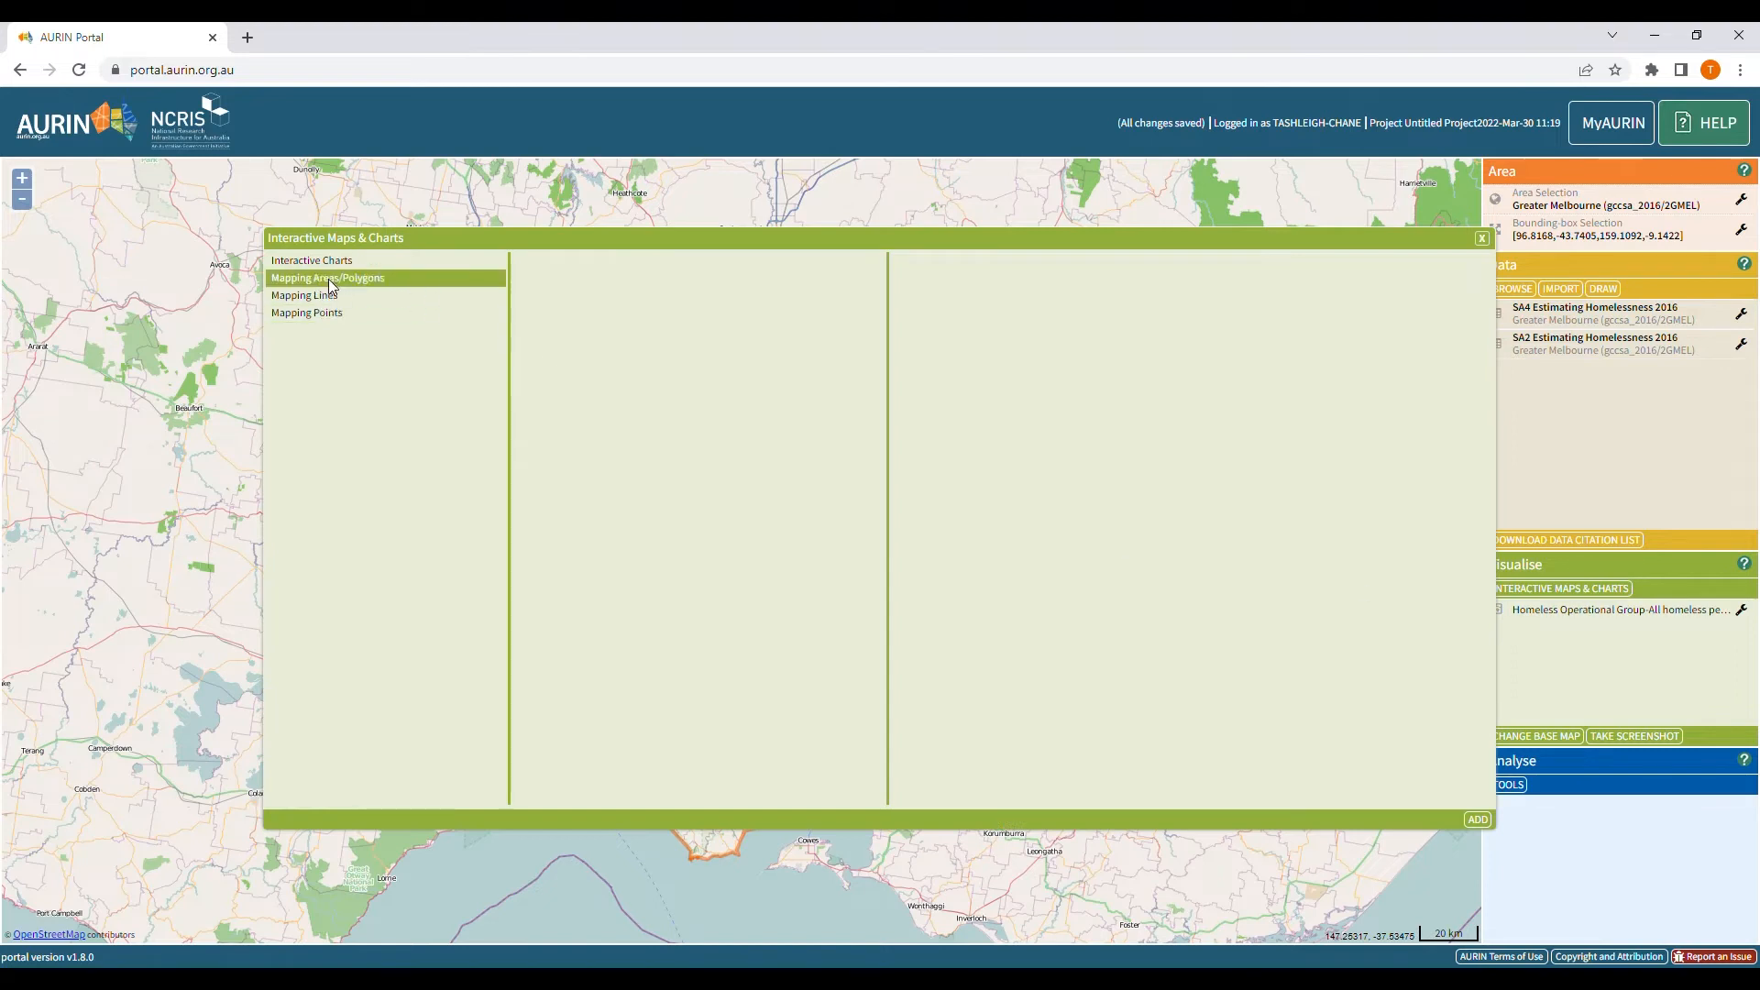
{"action": "left_click", "coordinate": [550, 261]}
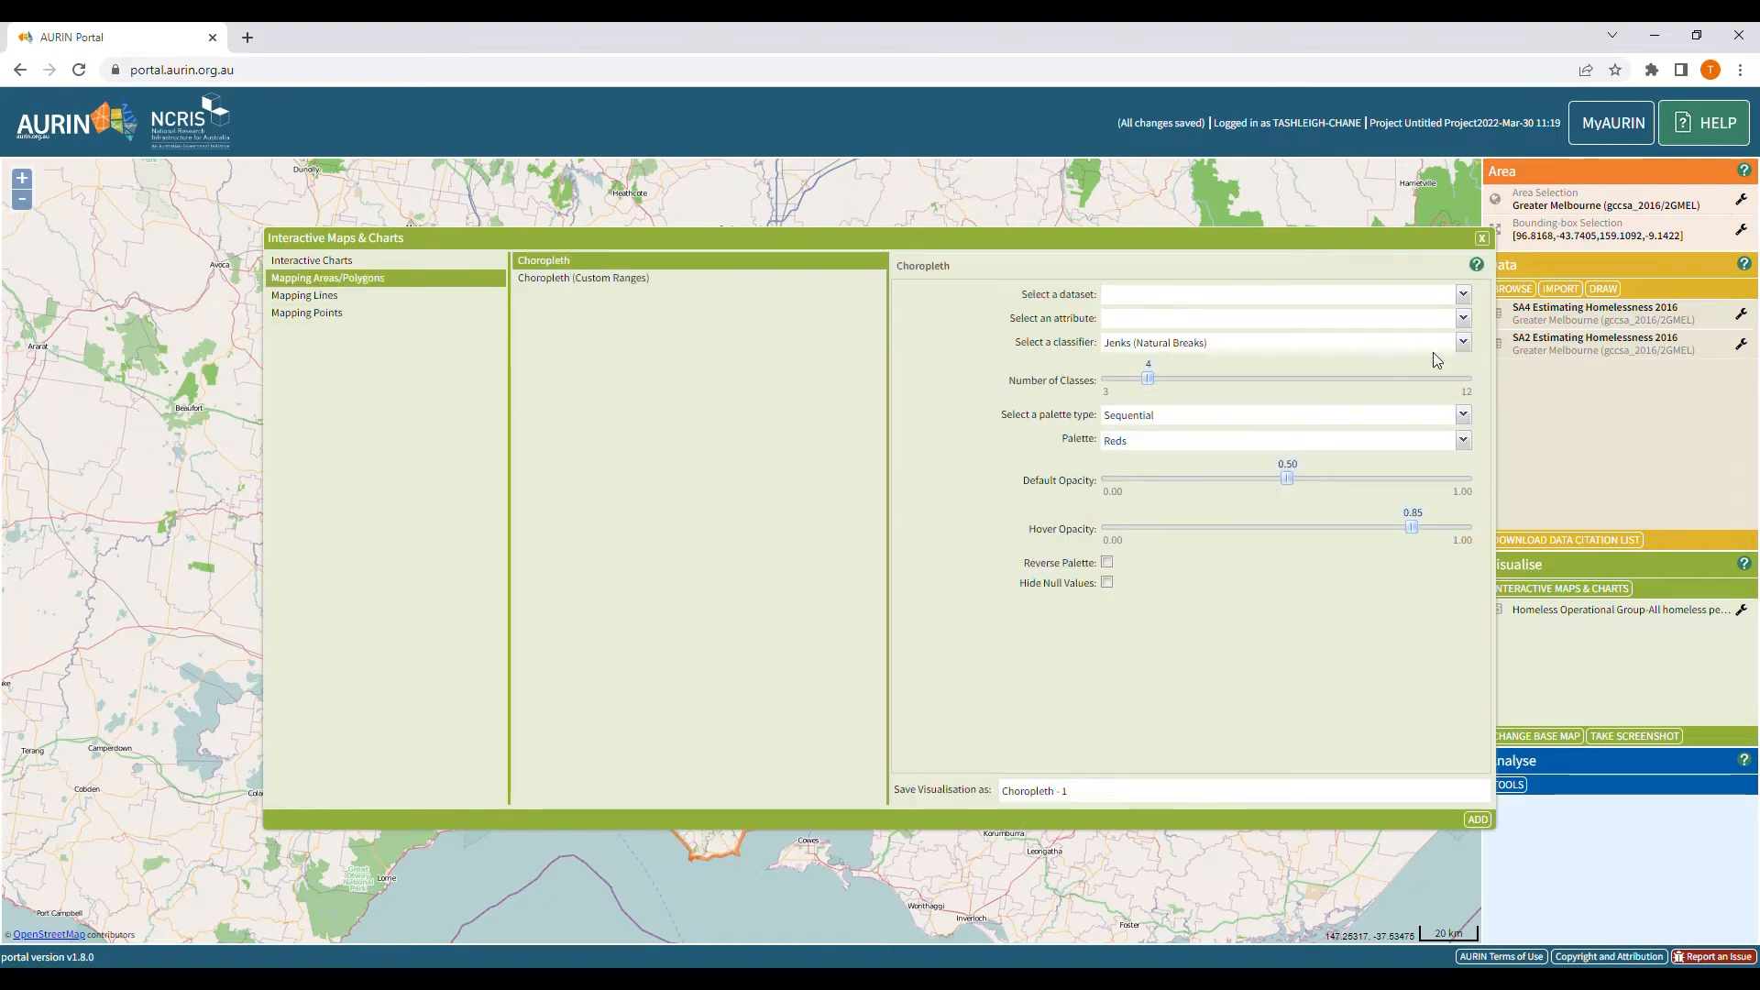
{"action": "left_click", "coordinate": [1463, 294]}
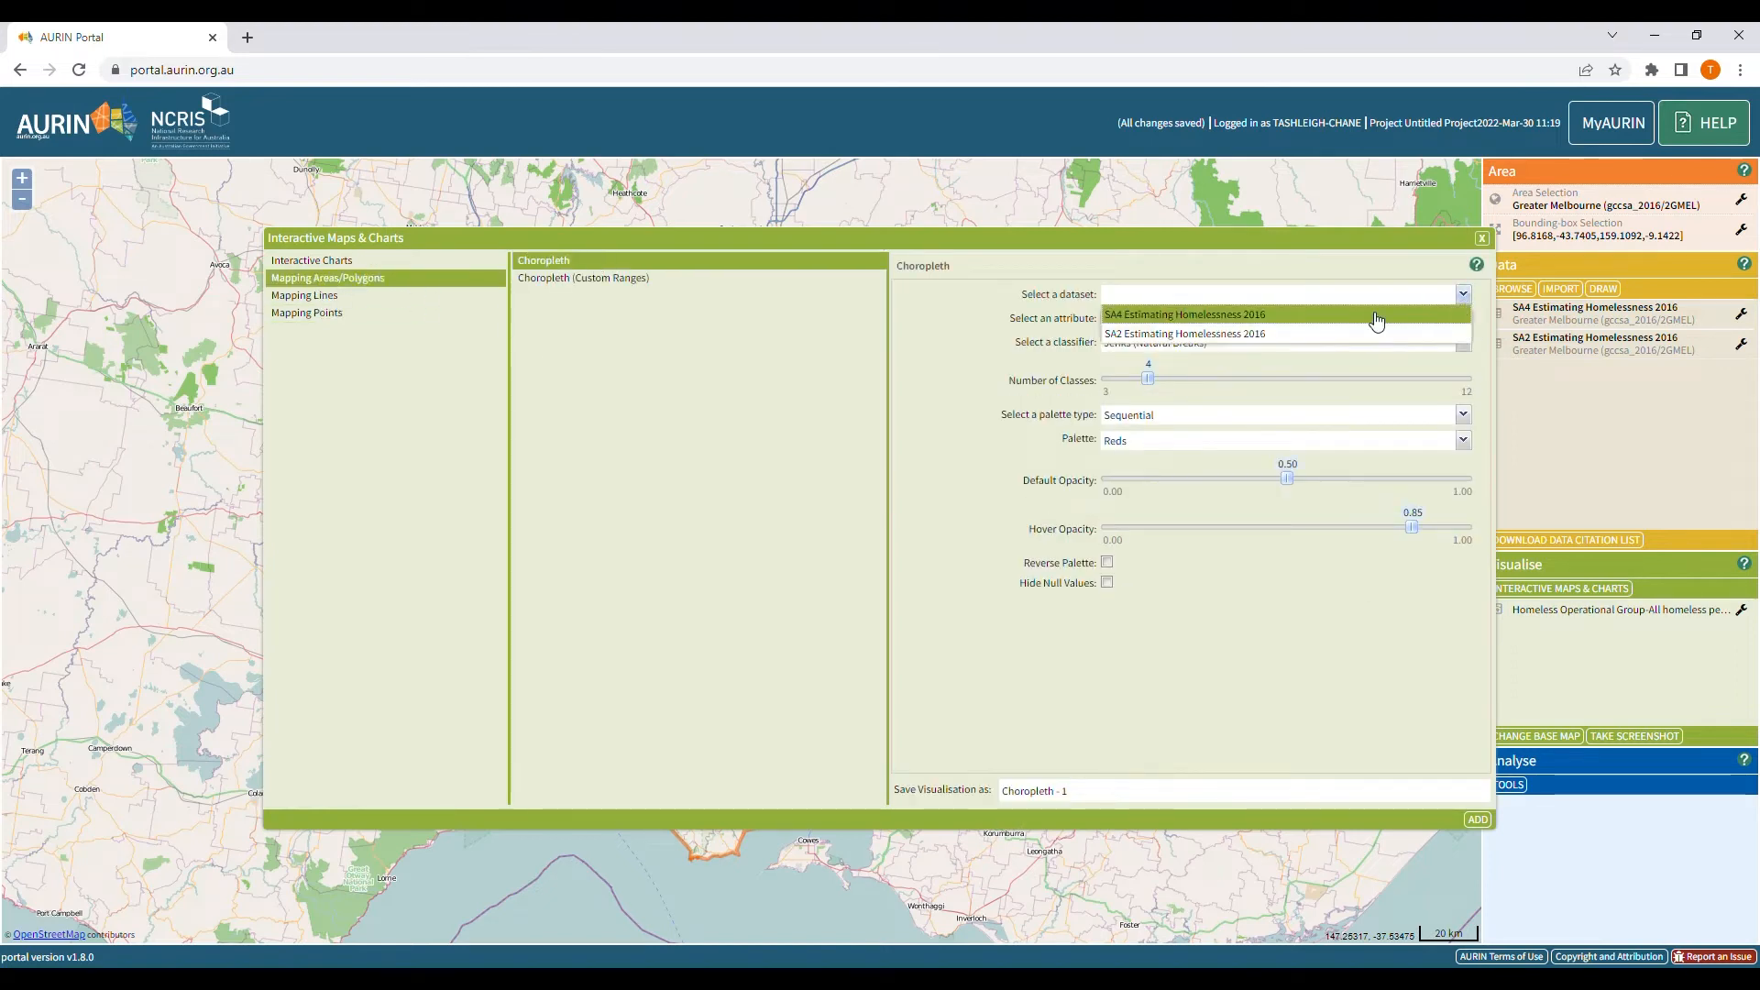
{"action": "left_click", "coordinate": [1146, 334]}
{"action": "left_click", "coordinate": [1462, 318]}
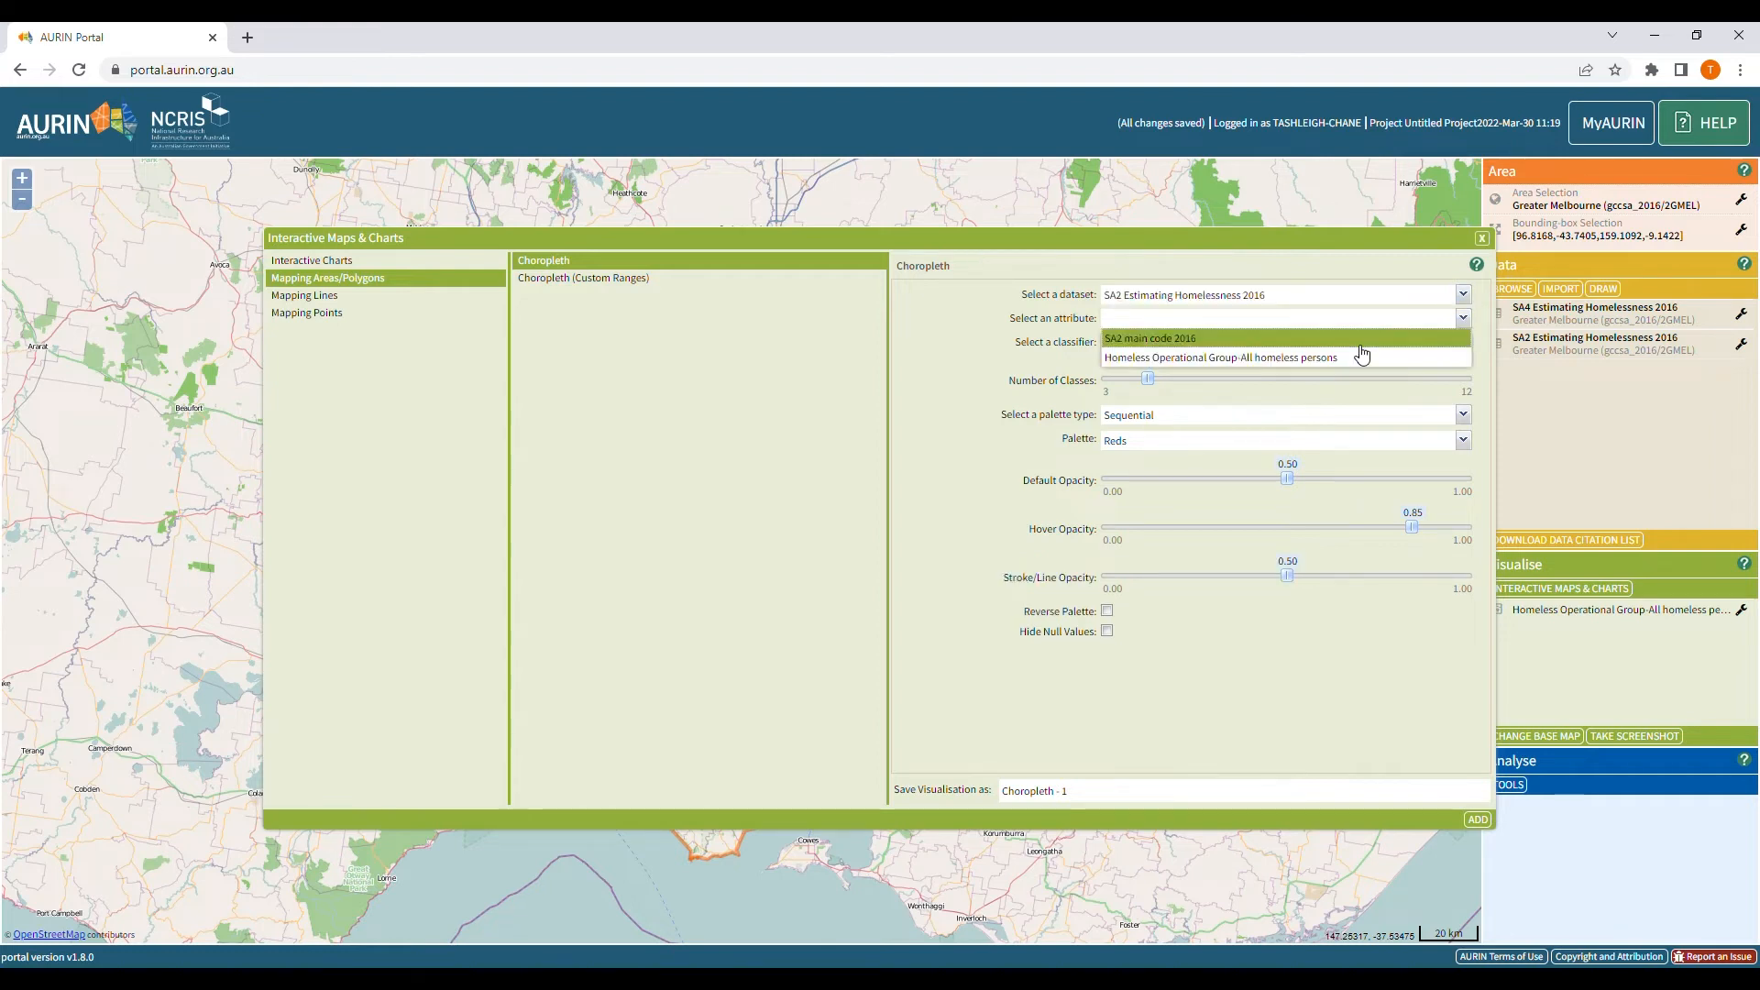
{"action": "left_click", "coordinate": [1214, 359]}
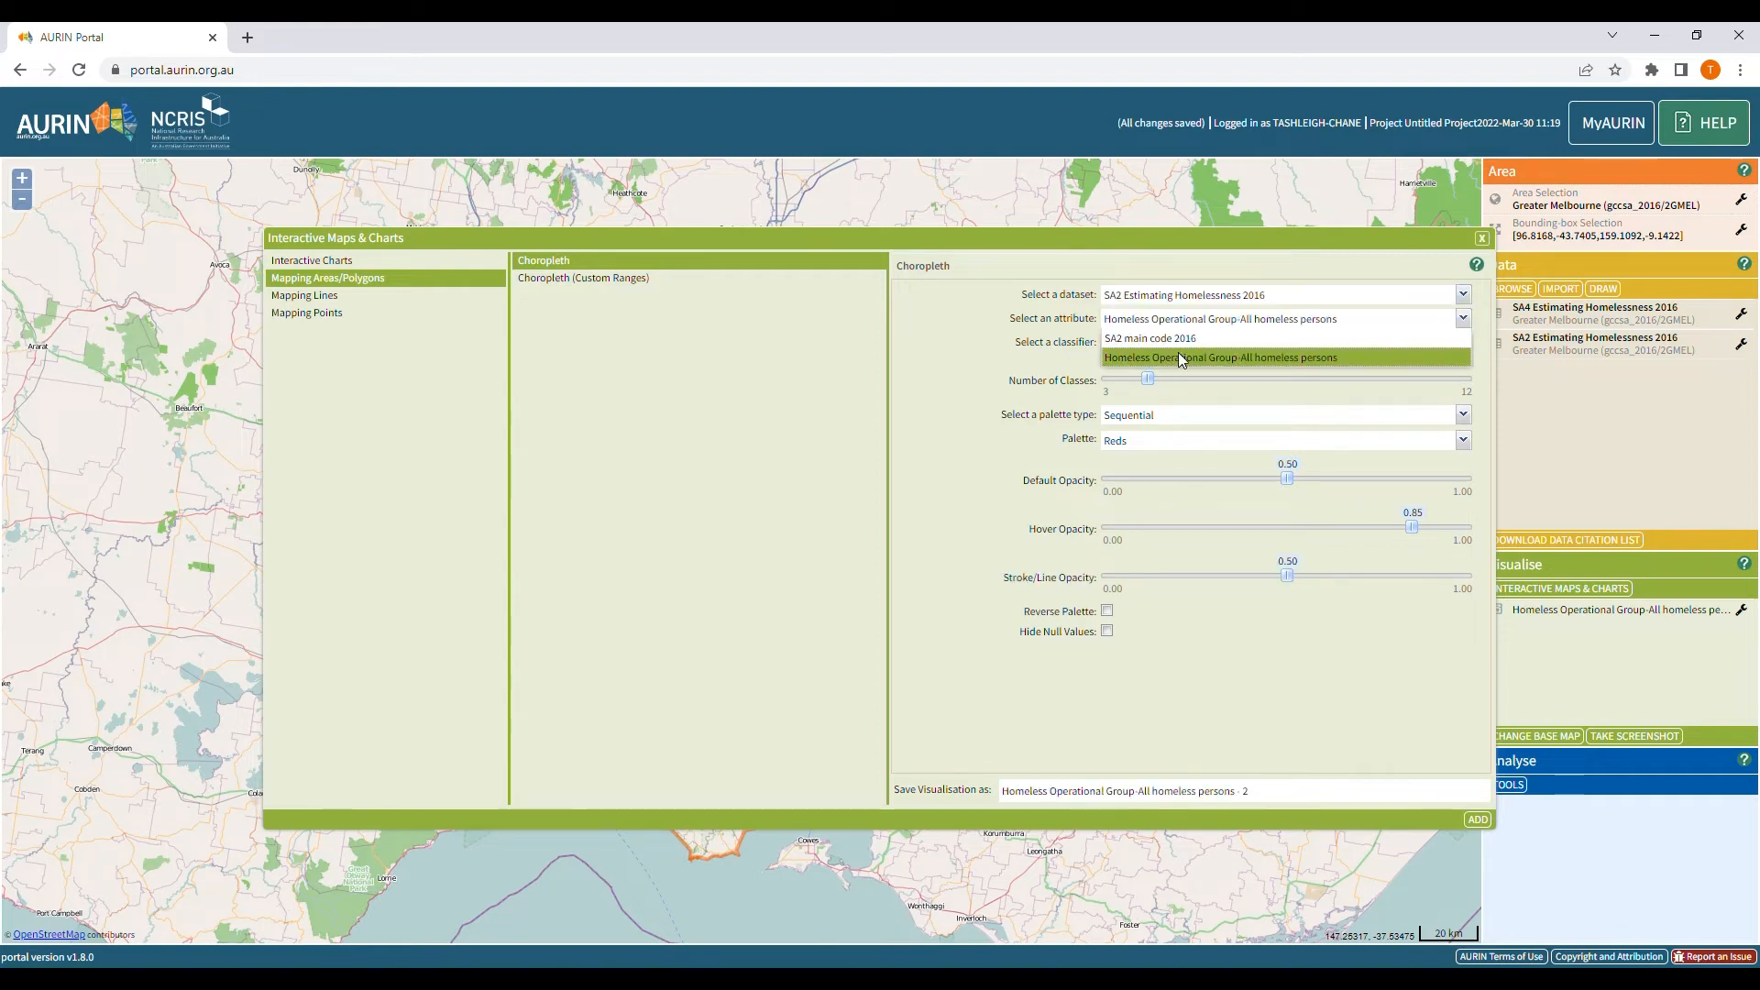
{"action": "left_click", "coordinate": [1179, 353]}
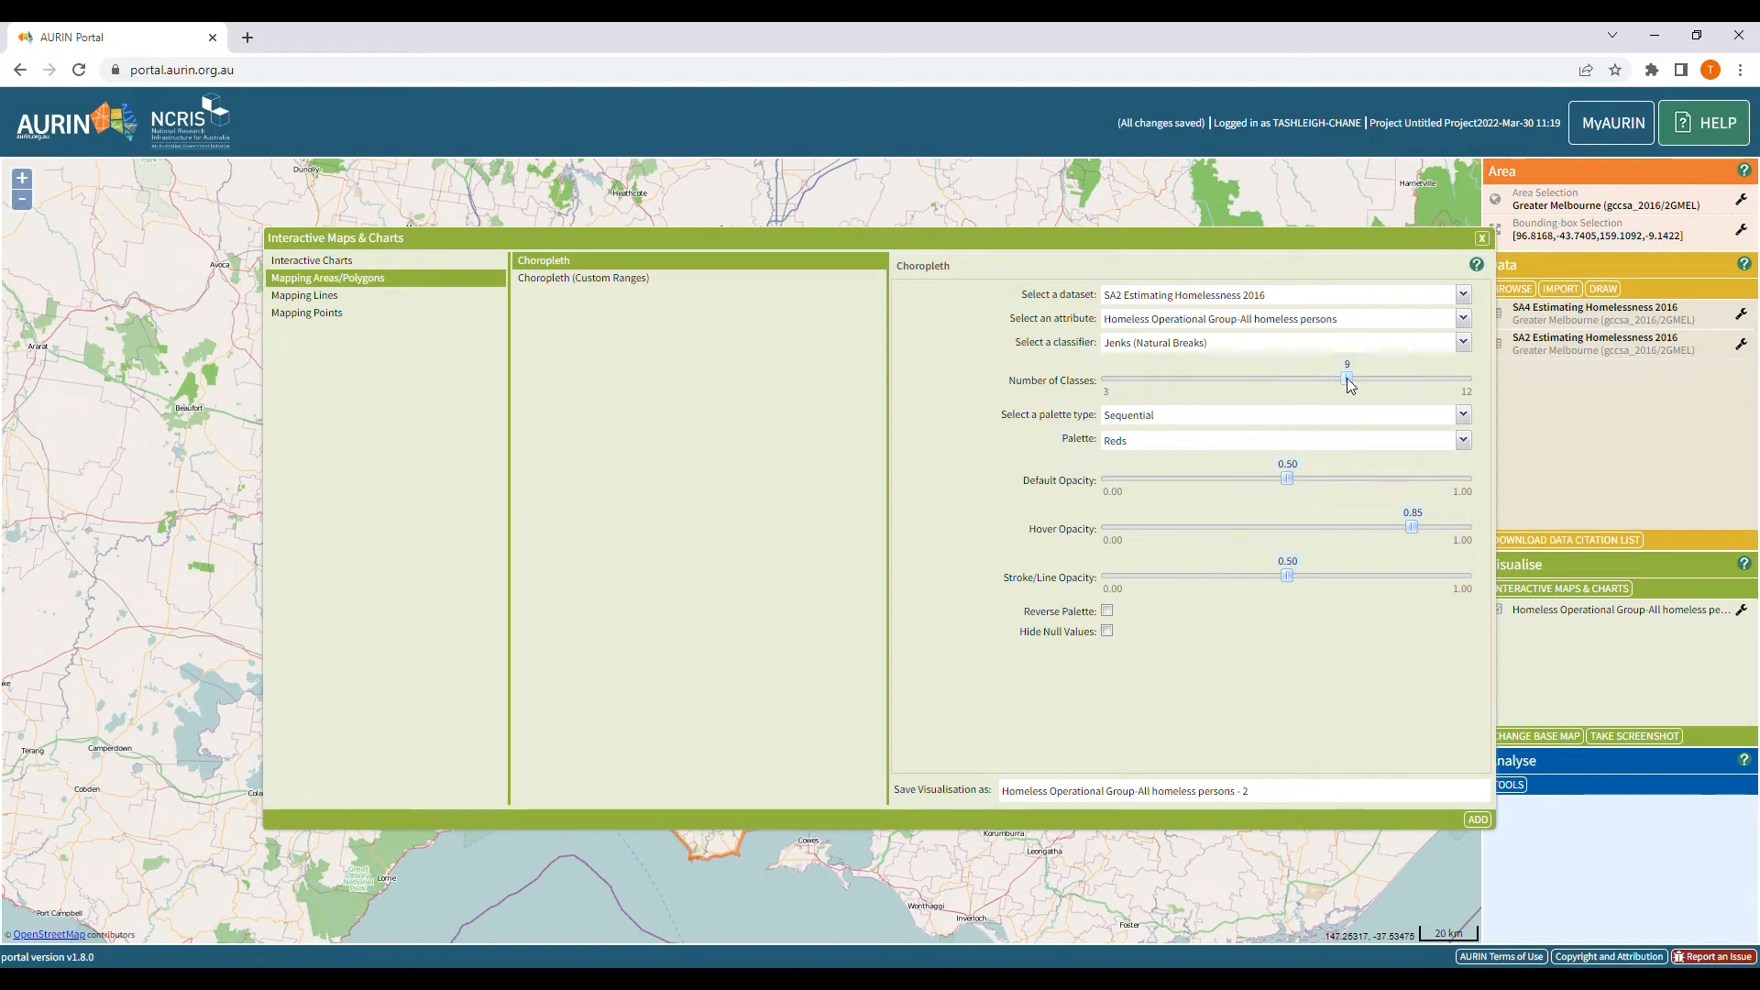
Choose the RdPu palette for the SA2 choropleth and add the visualisation to the map.
{"action": "left_click", "coordinate": [1464, 442]}
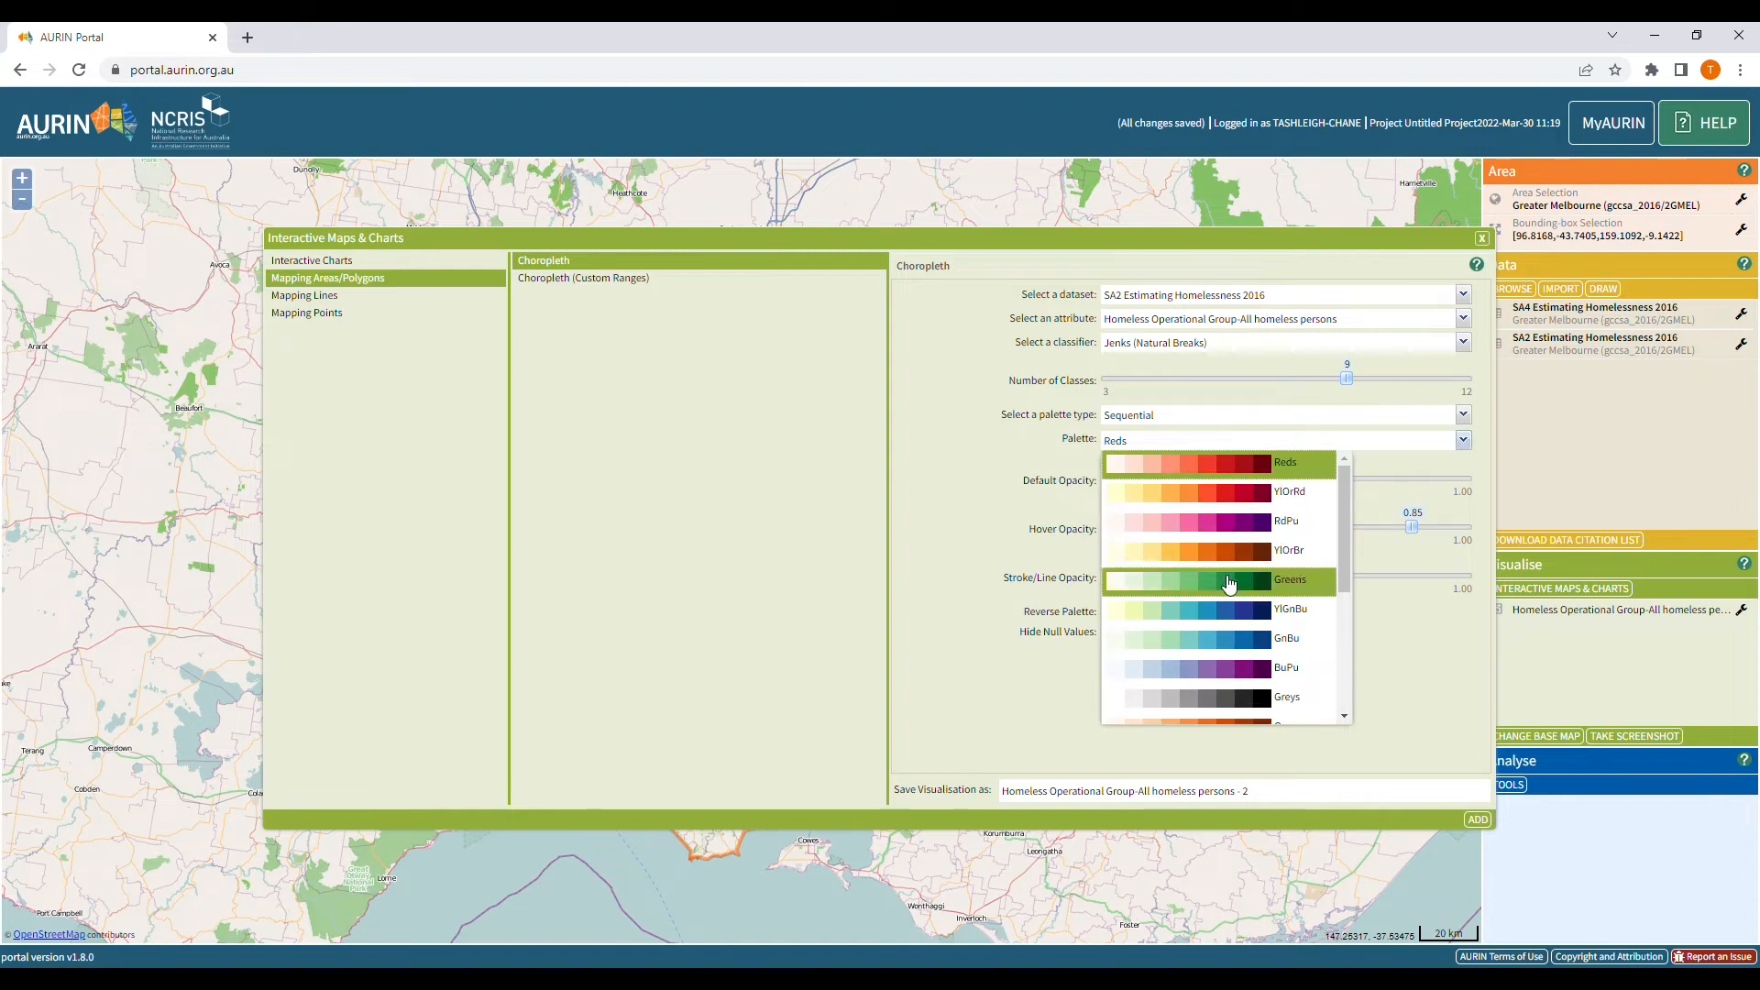
{"action": "left_click", "coordinate": [1201, 521]}
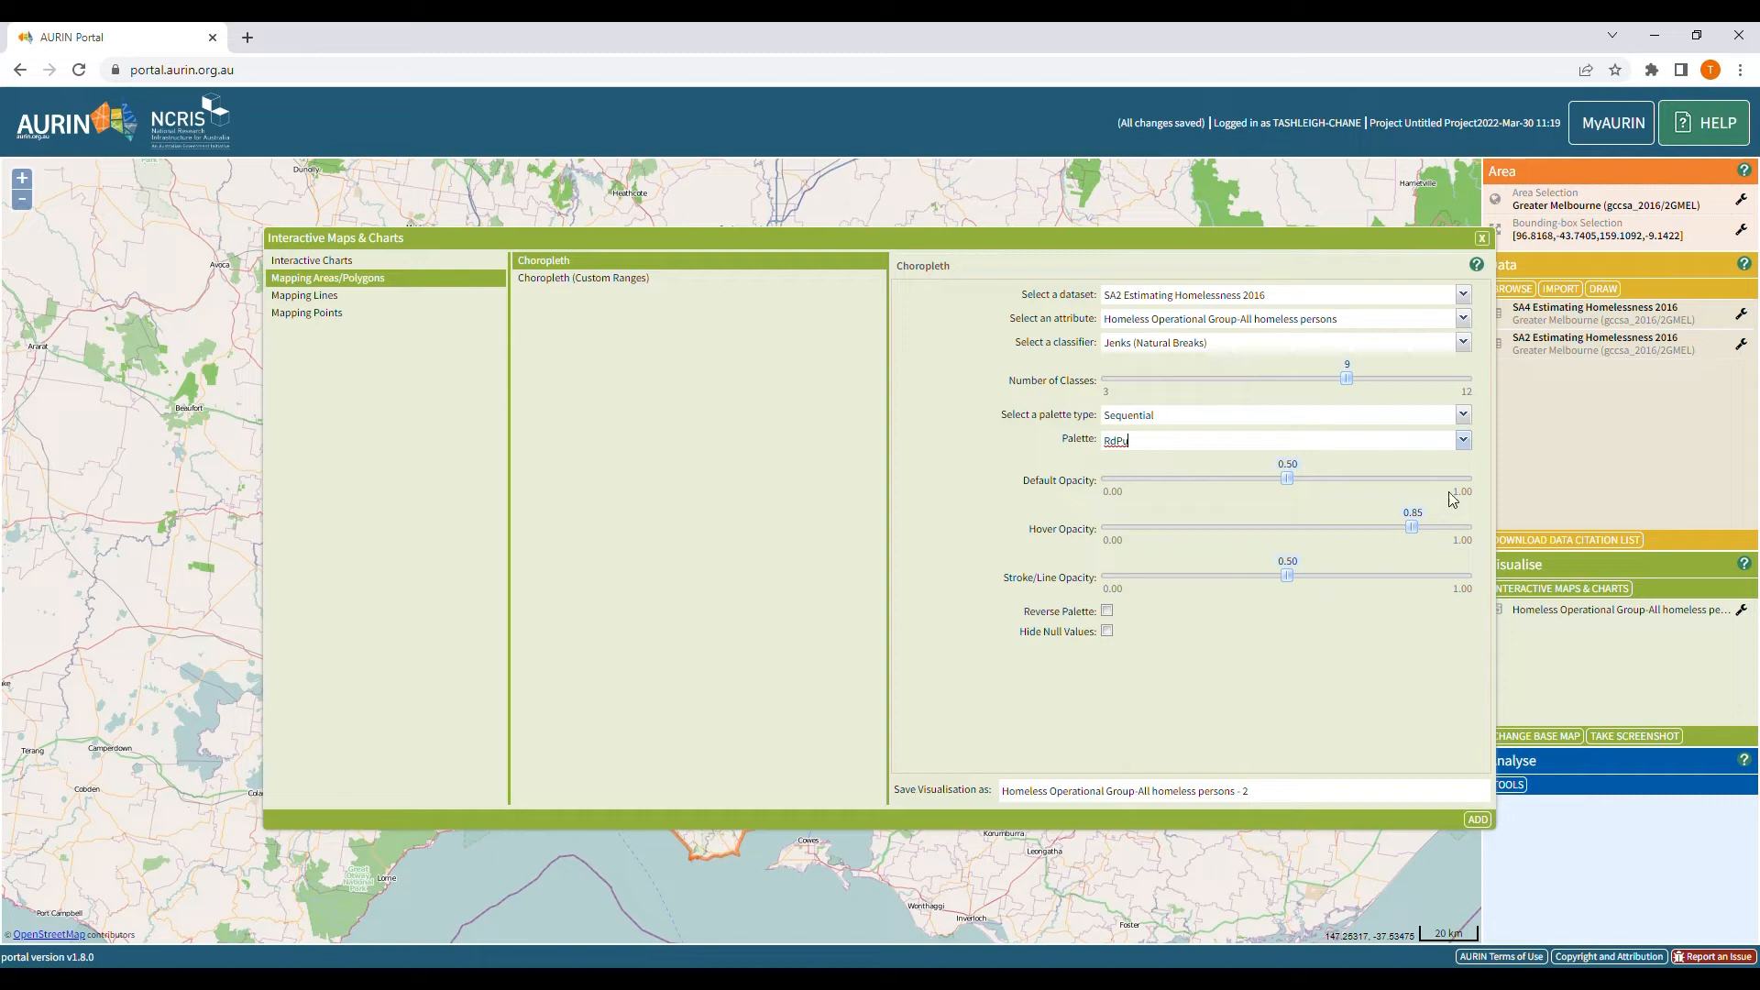
{"action": "left_click", "coordinate": [1464, 440]}
{"action": "left_click", "coordinate": [1210, 520]}
{"action": "left_click", "coordinate": [1476, 817]}
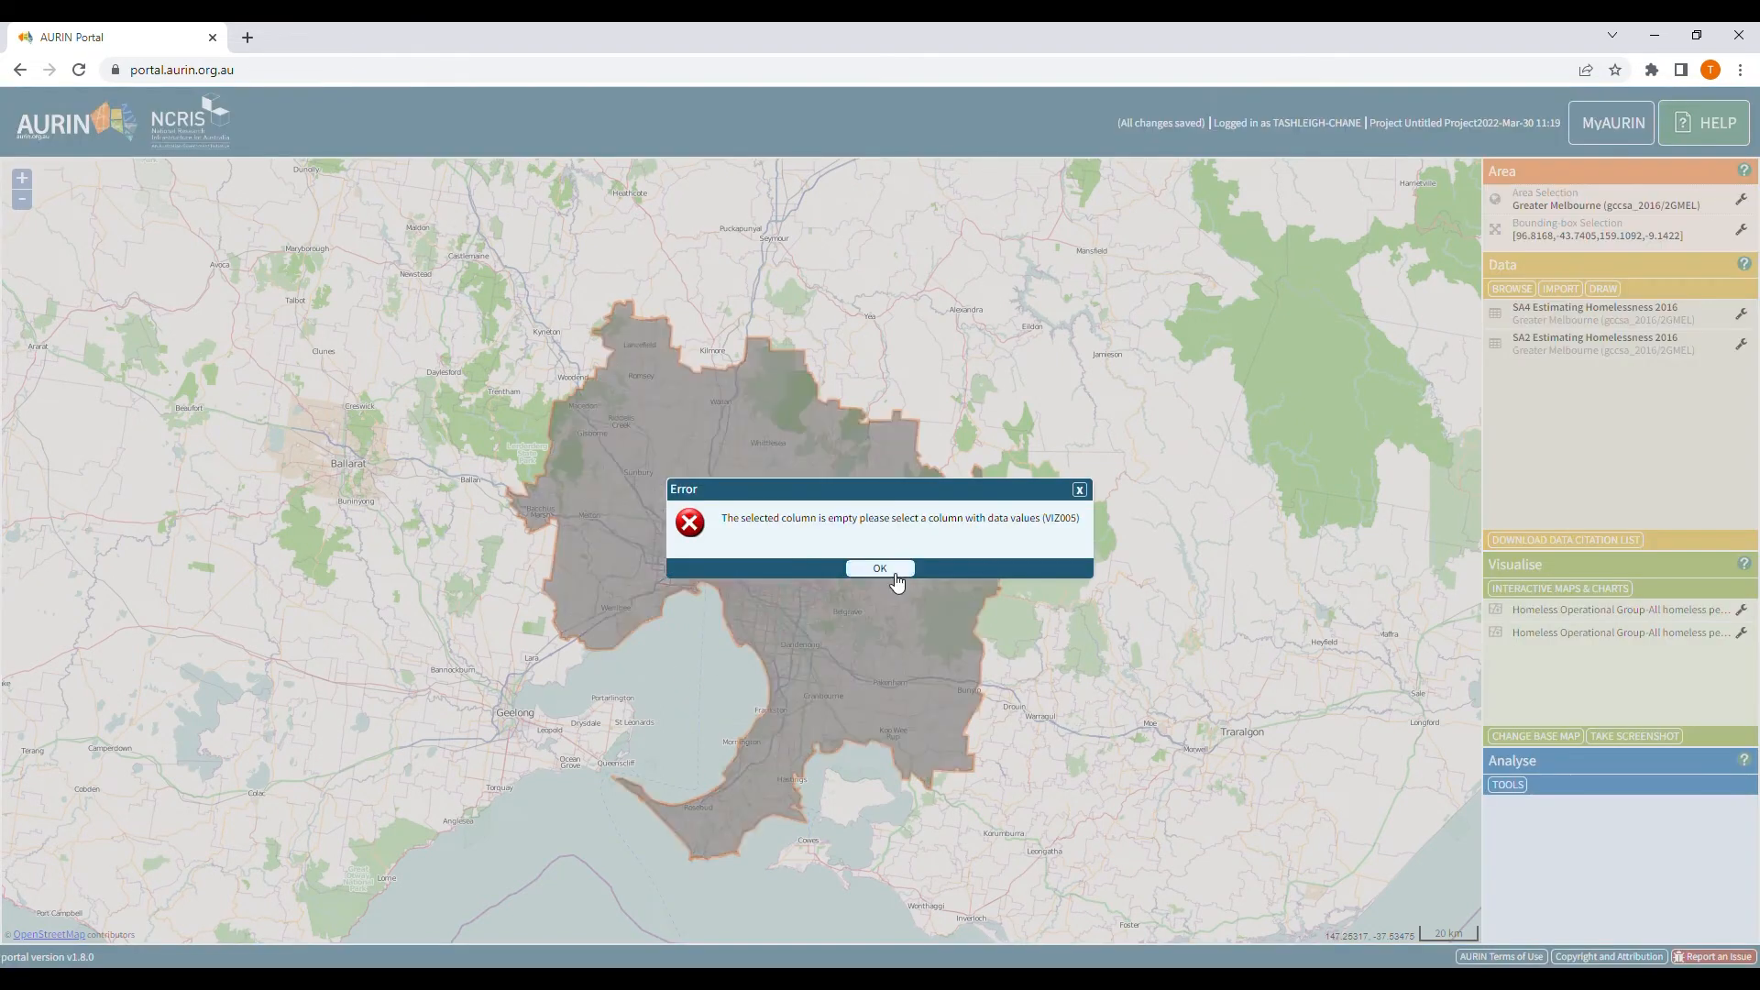
{"action": "left_click", "coordinate": [901, 570]}
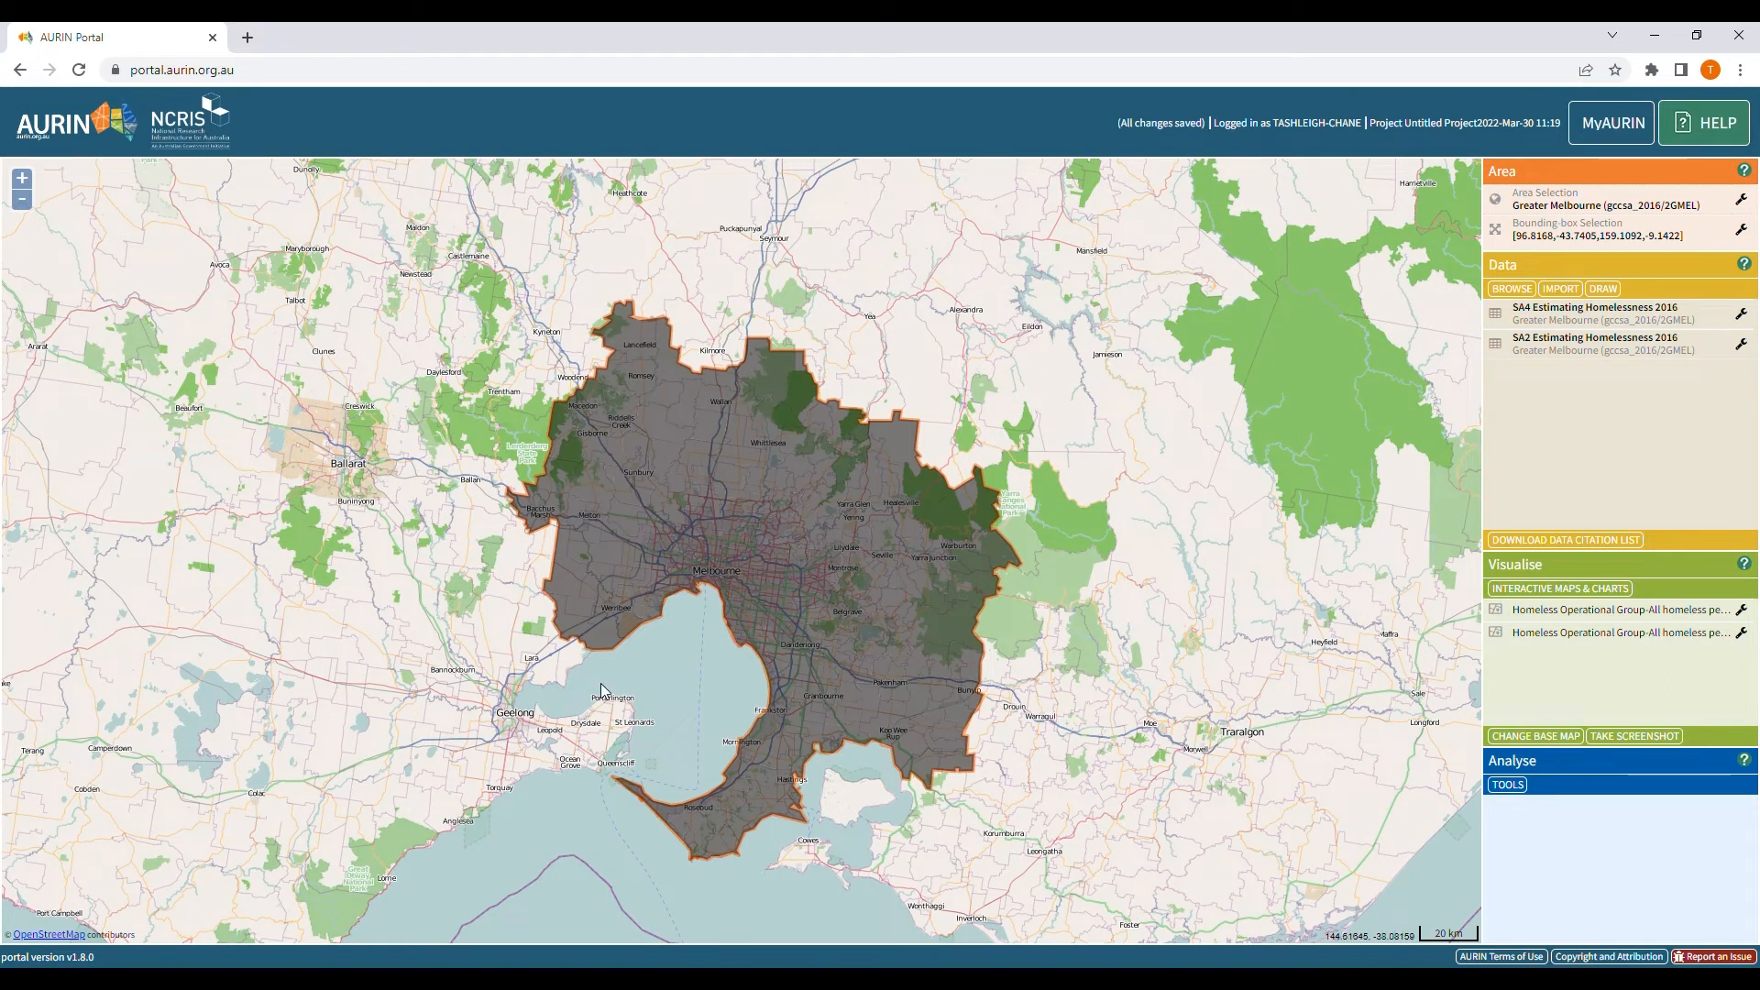
Open the settings of the newly added SA2 choropleth for editing.
{"action": "scroll", "coordinate": [712, 545], "scroll_direction": "up", "scroll_amount": 1}
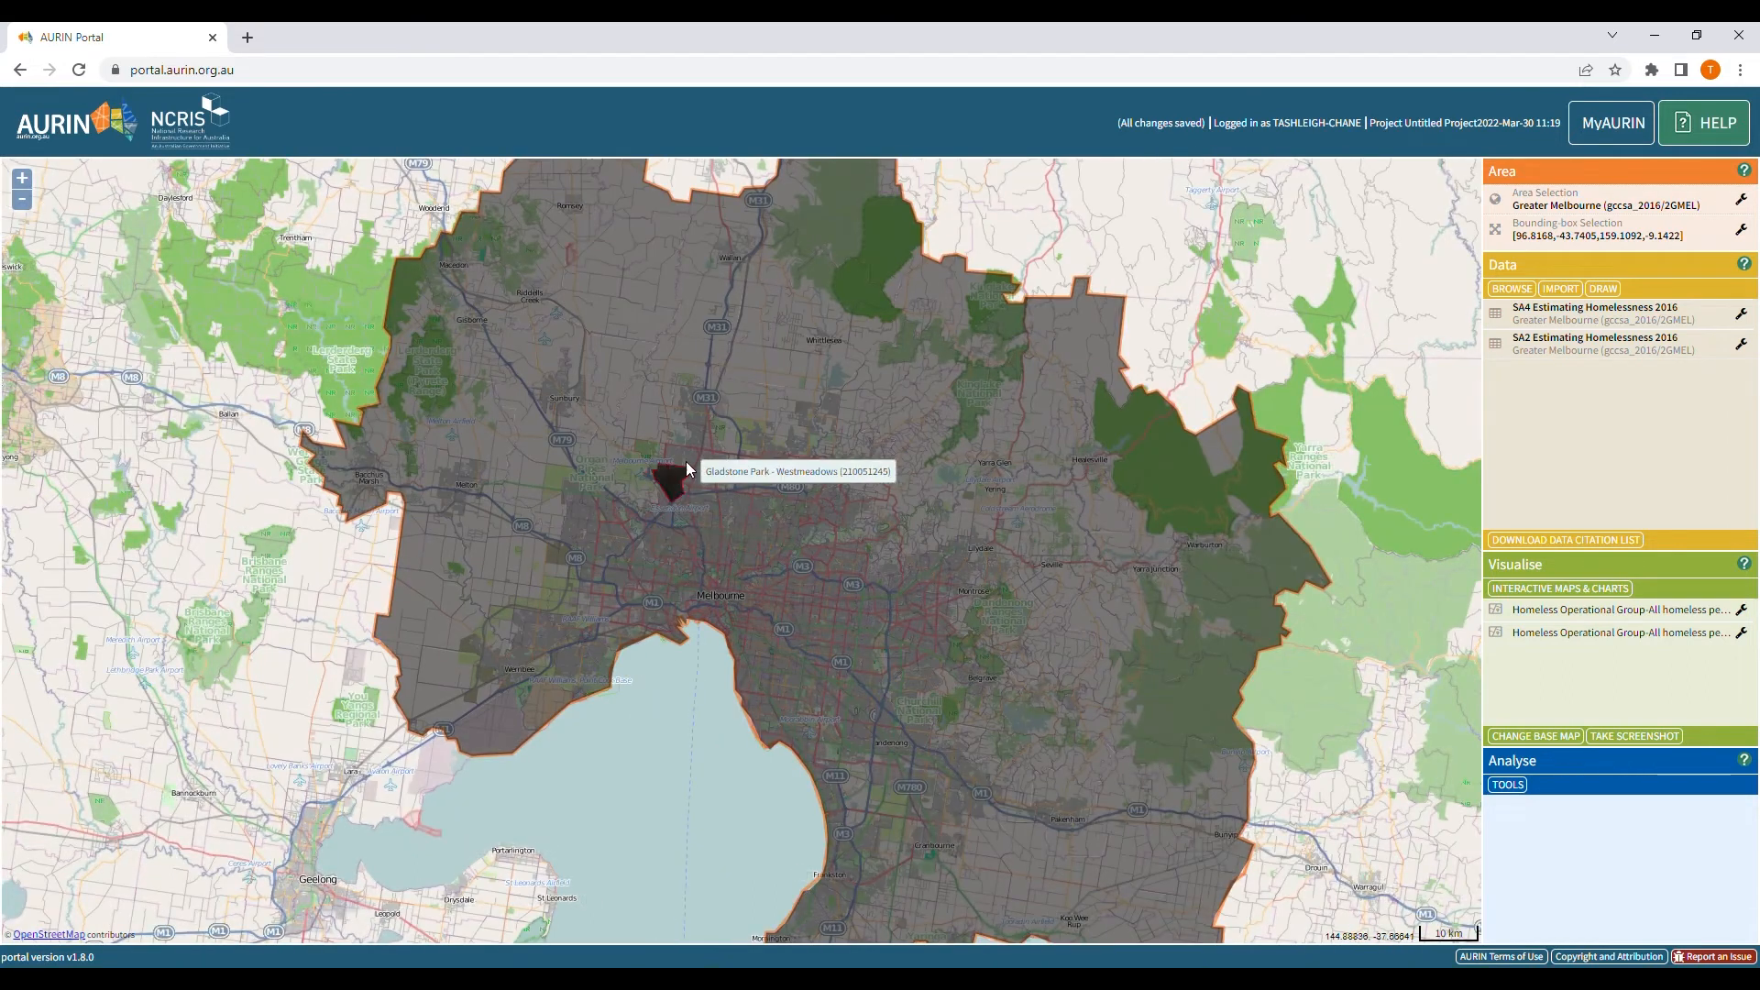
{"action": "left_click", "coordinate": [1741, 633]}
{"action": "left_click", "coordinate": [1738, 633]}
{"action": "left_click", "coordinate": [1742, 633]}
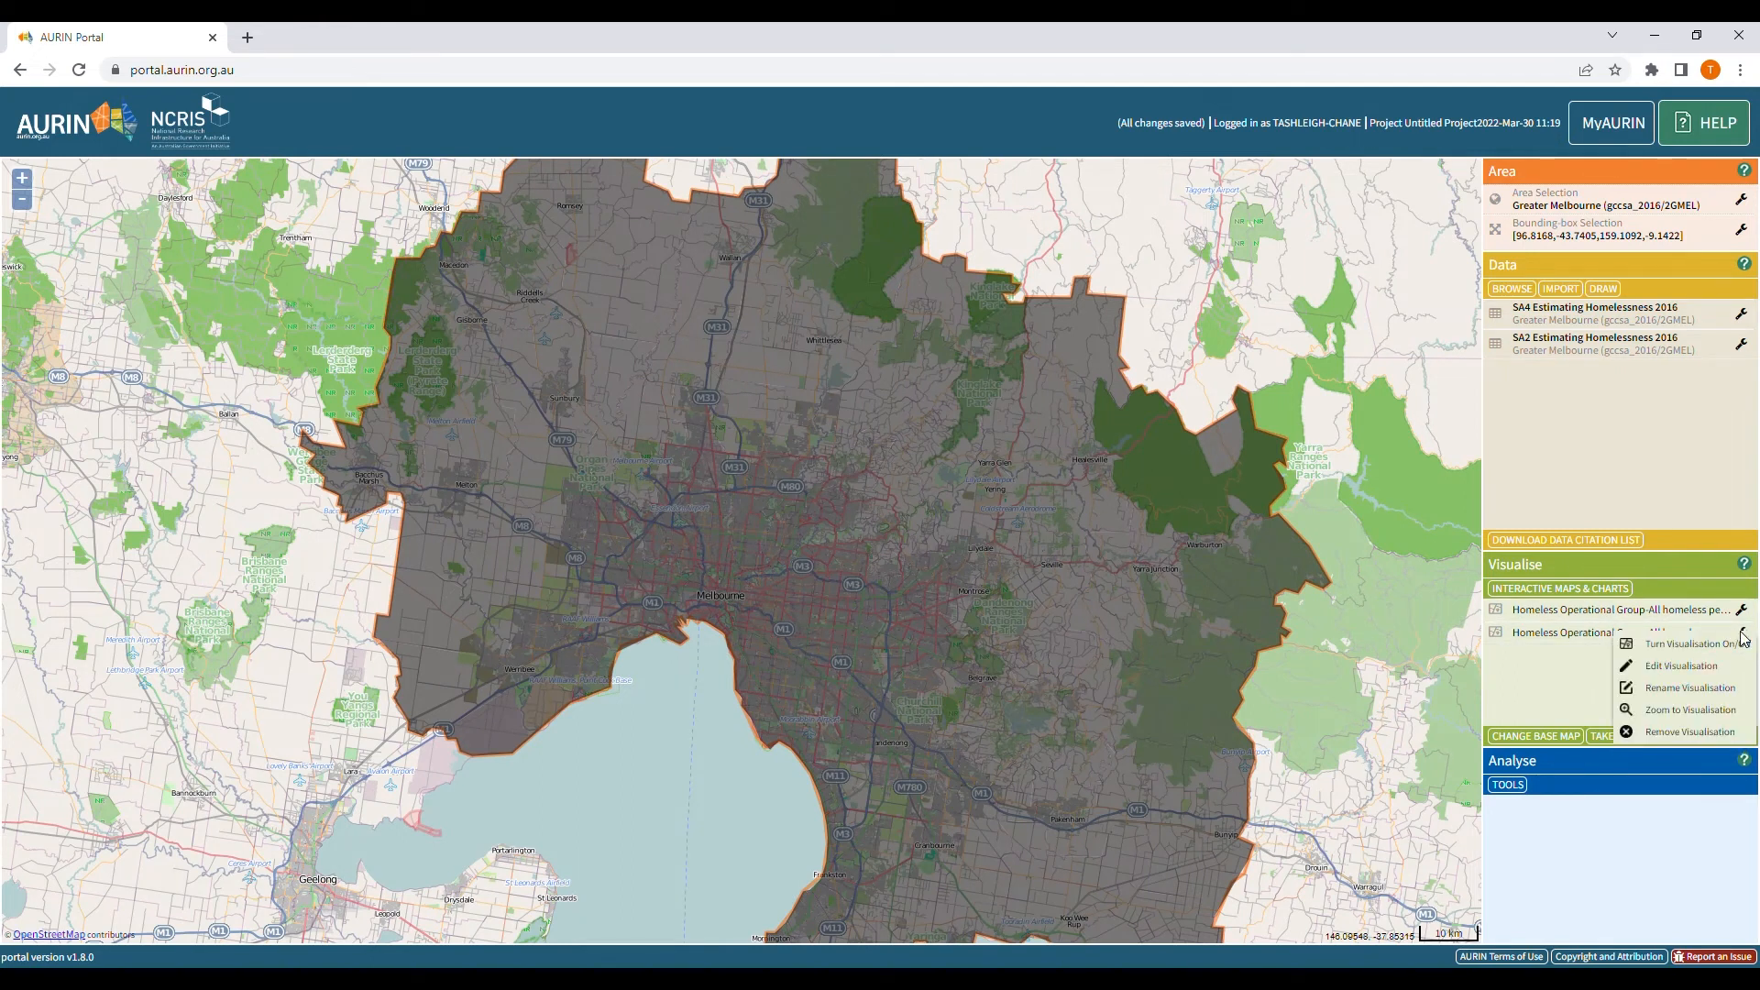
{"action": "left_click", "coordinate": [1683, 670]}
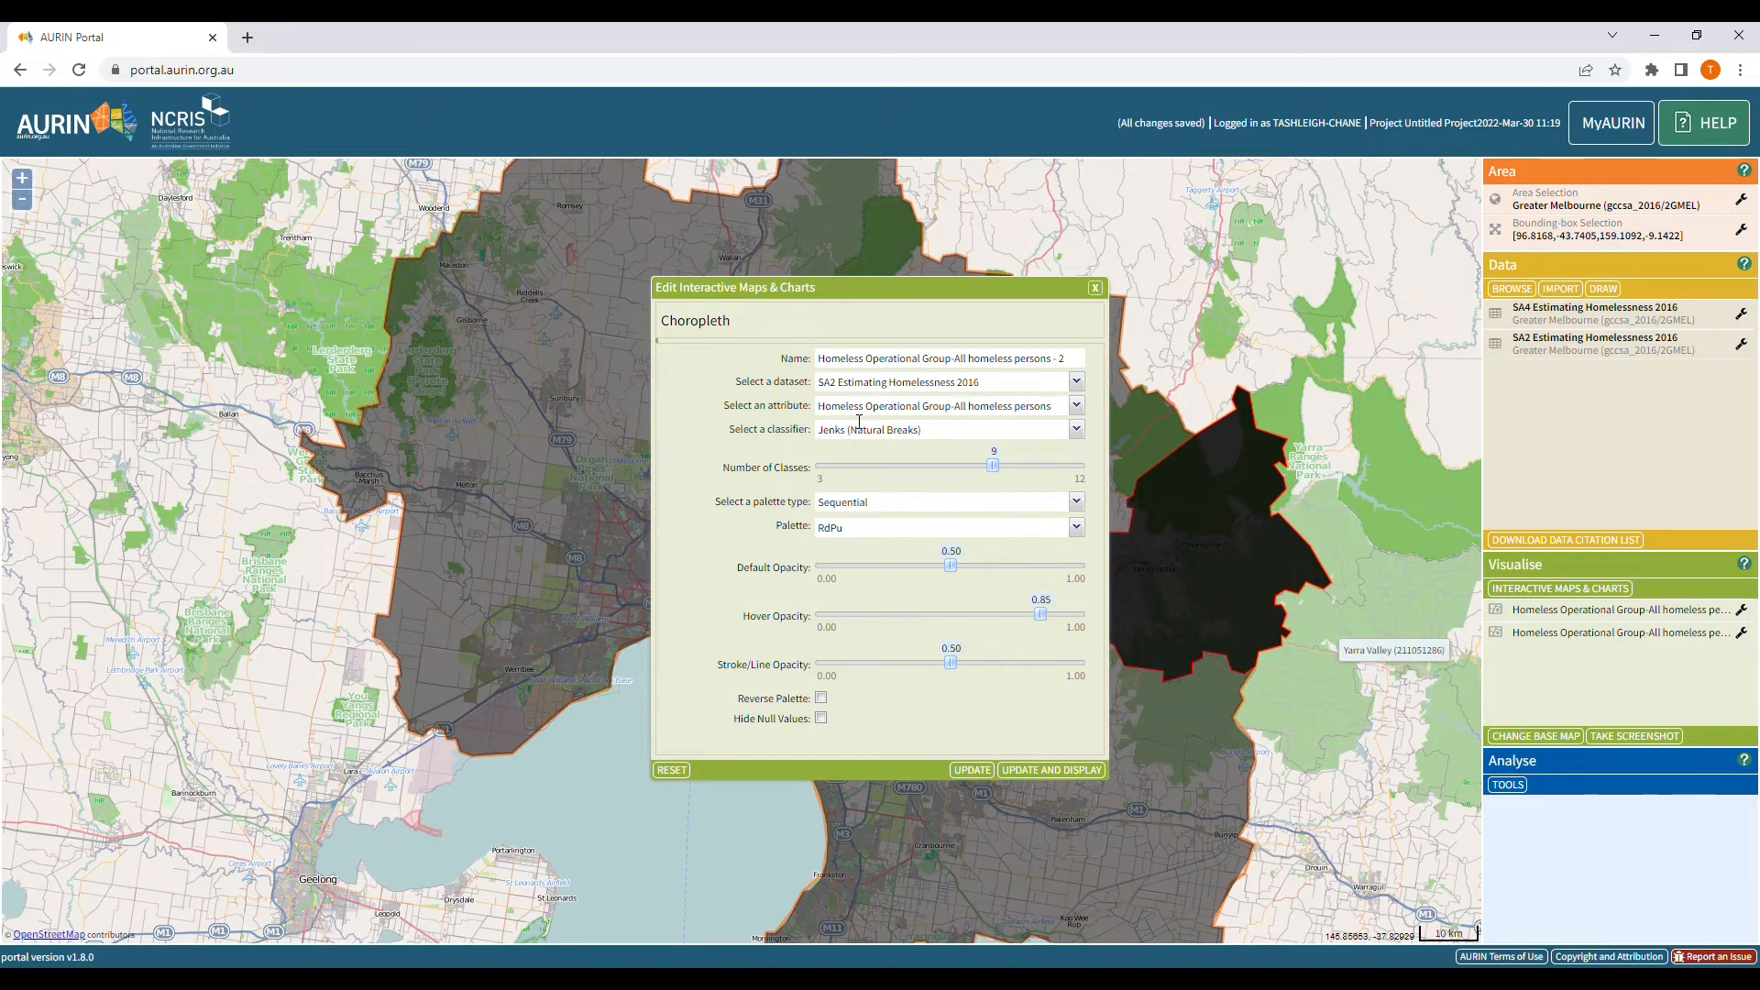
Try to change the SA2 choropleth's attribute to SA2 main code 2016.
{"action": "left_click", "coordinate": [1076, 406]}
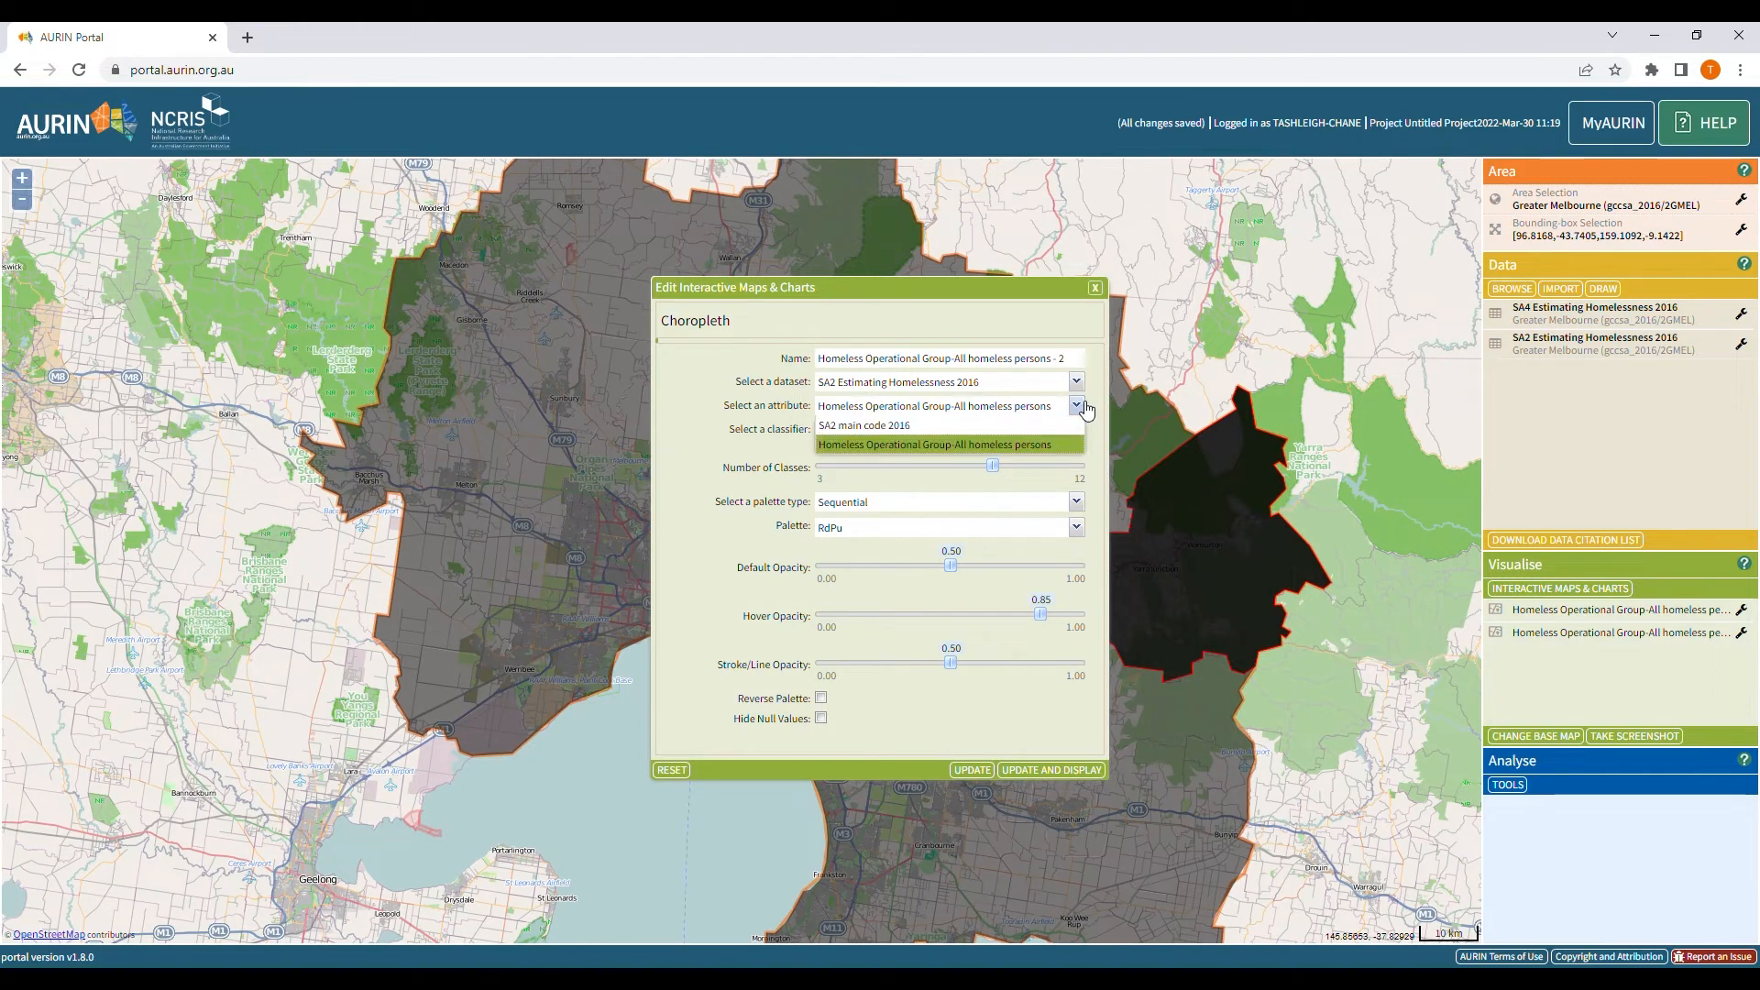
{"action": "left_click", "coordinate": [865, 427]}
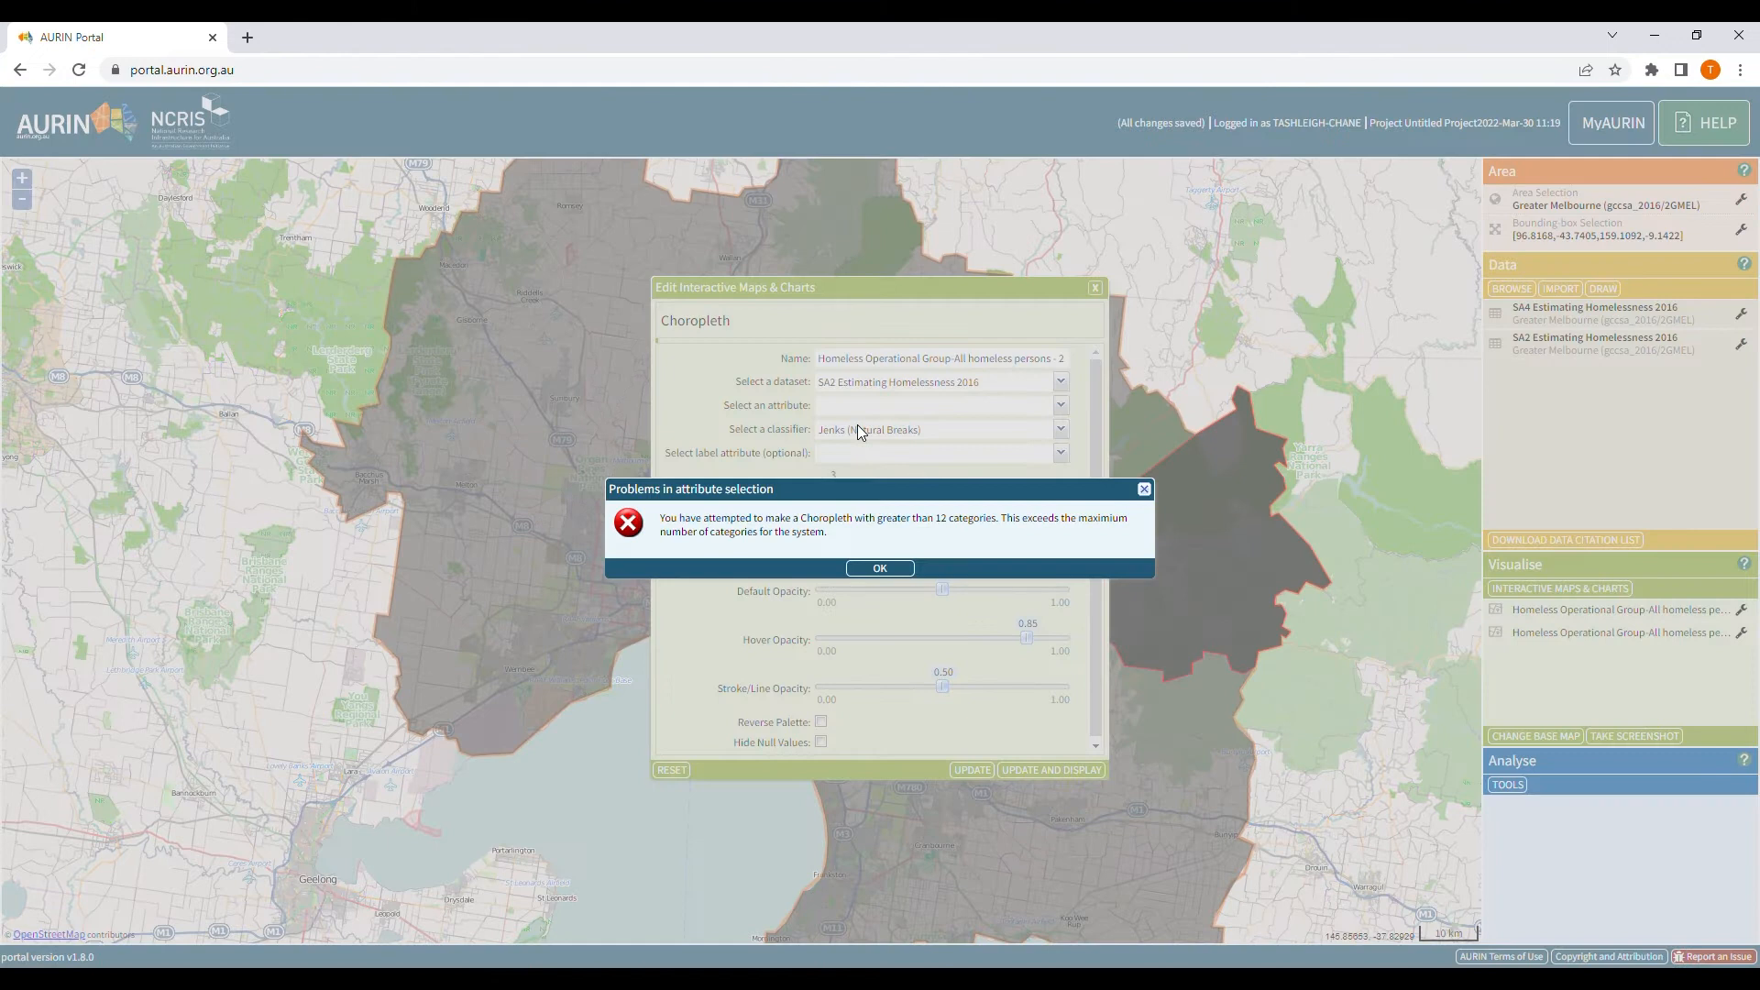
{"action": "left_click", "coordinate": [880, 569]}
Set the attribute to Homeless Operational Group-All homeless persons, then update and display the SA2 choropleth.
{"action": "left_click", "coordinate": [1061, 405]}
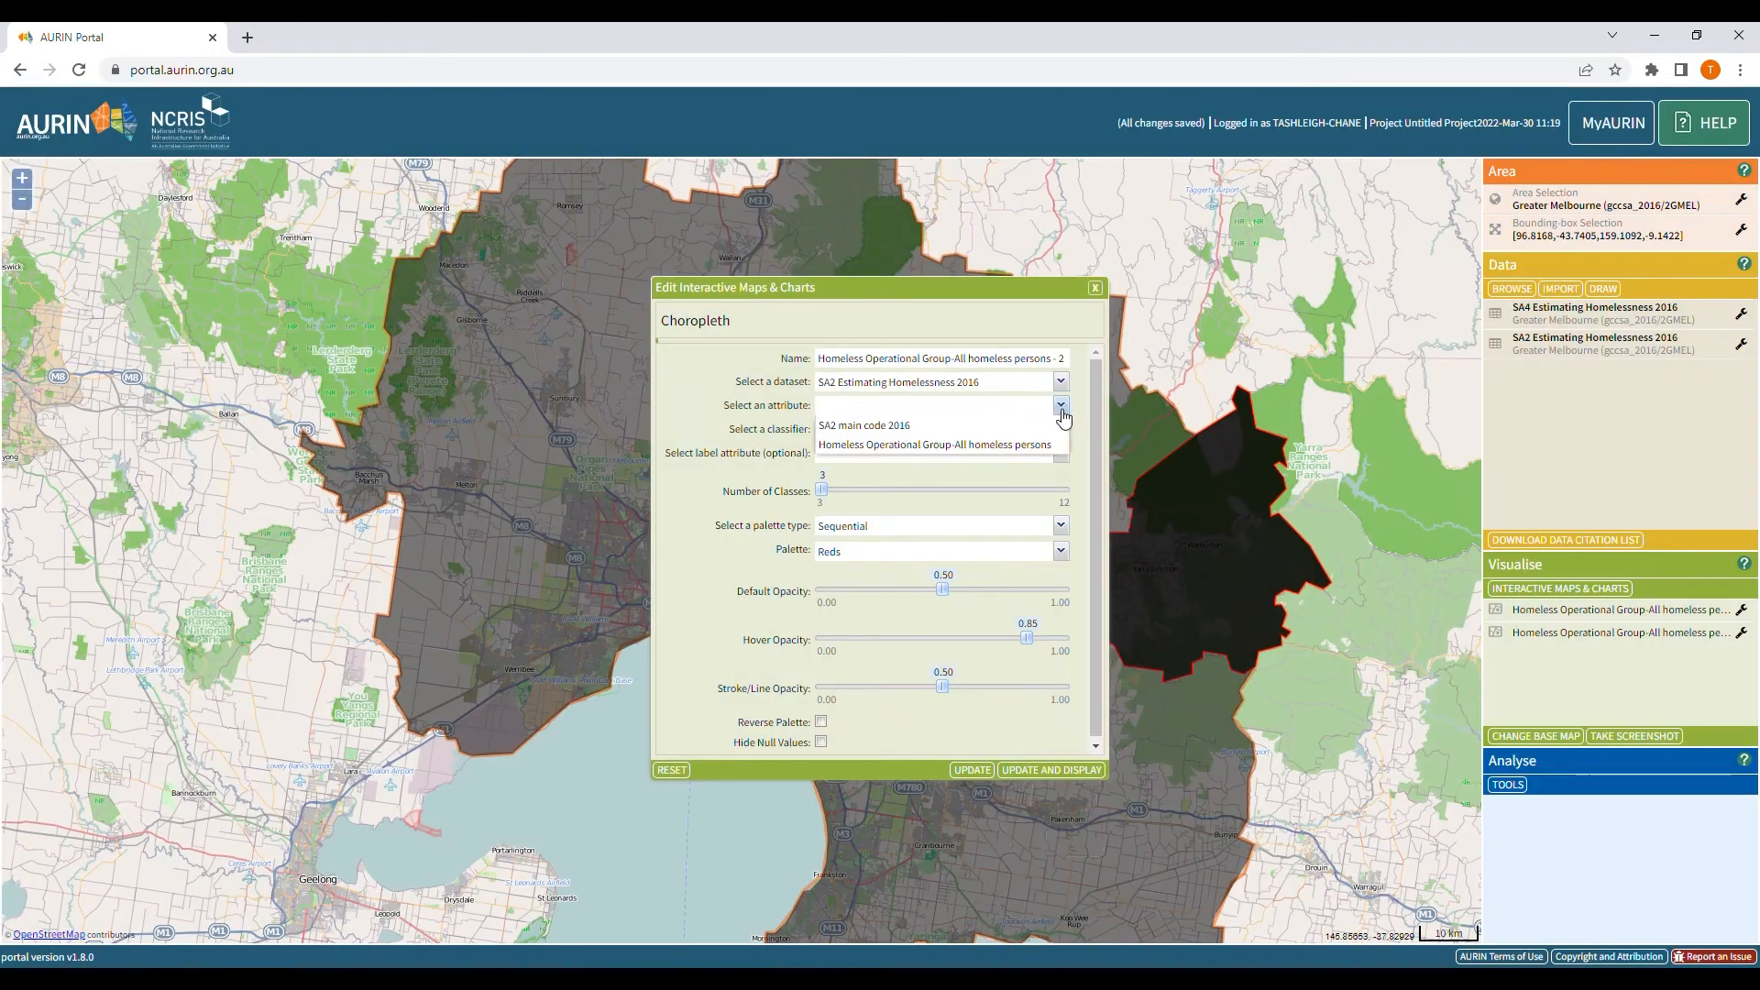
{"action": "left_click", "coordinate": [908, 446]}
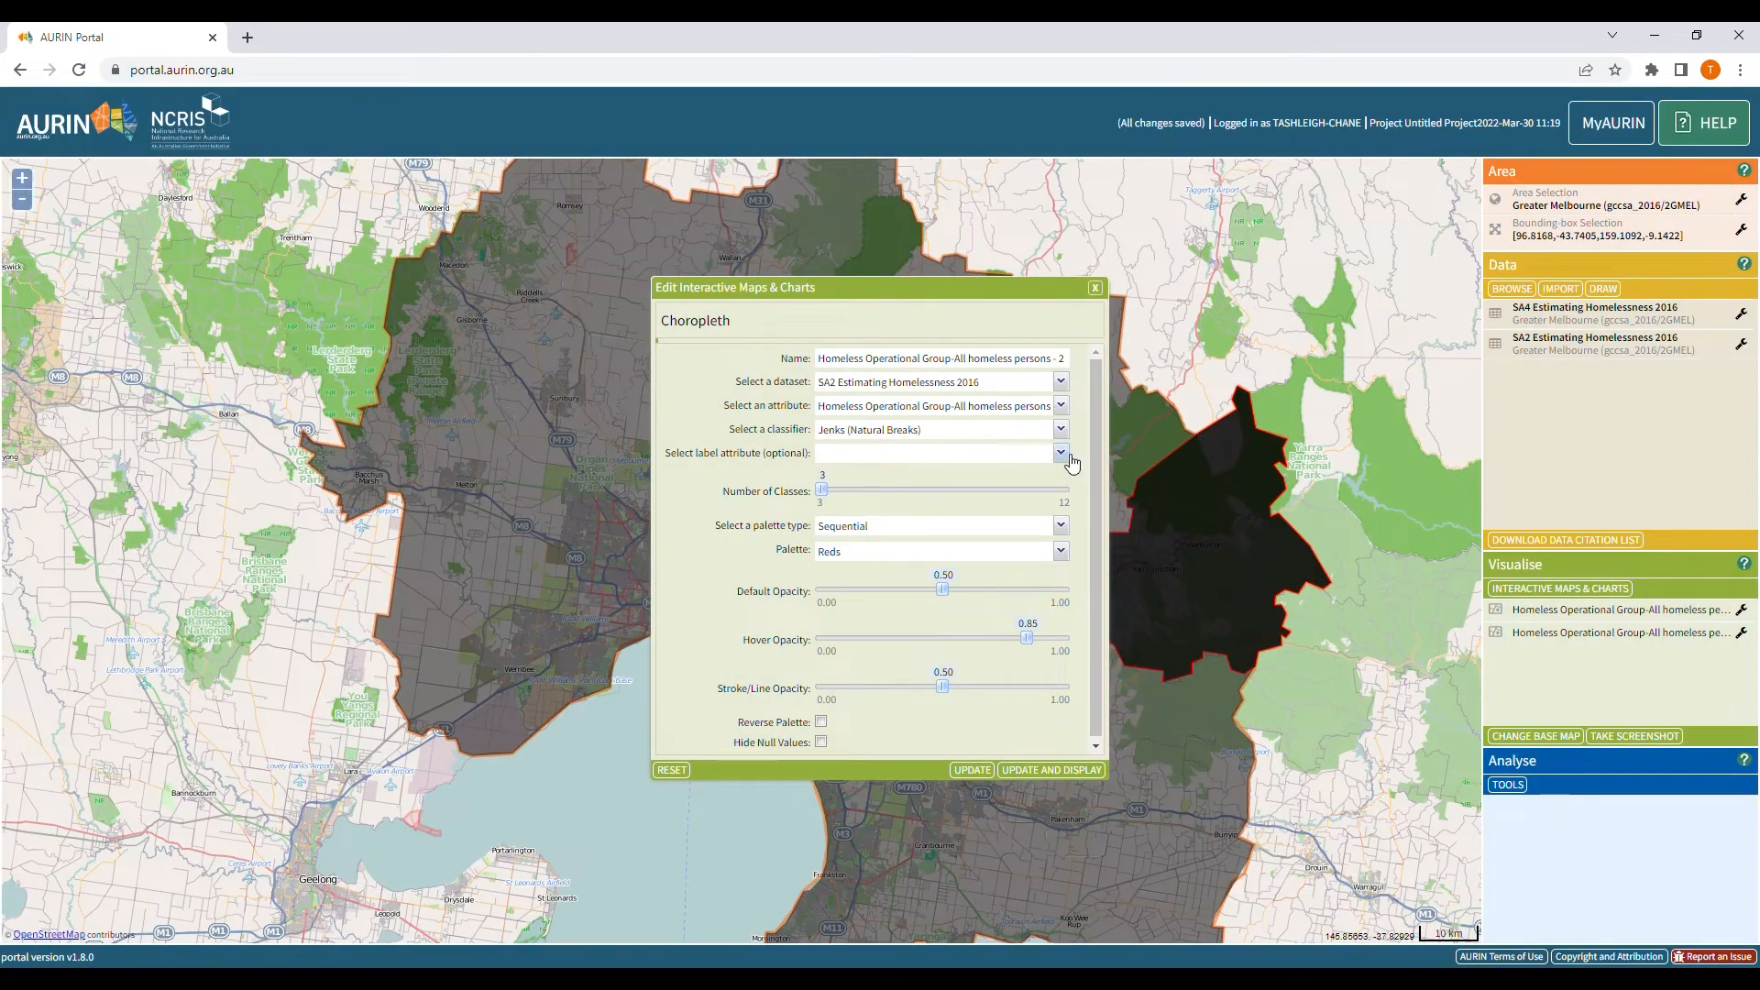
{"action": "left_click", "coordinate": [1061, 775]}
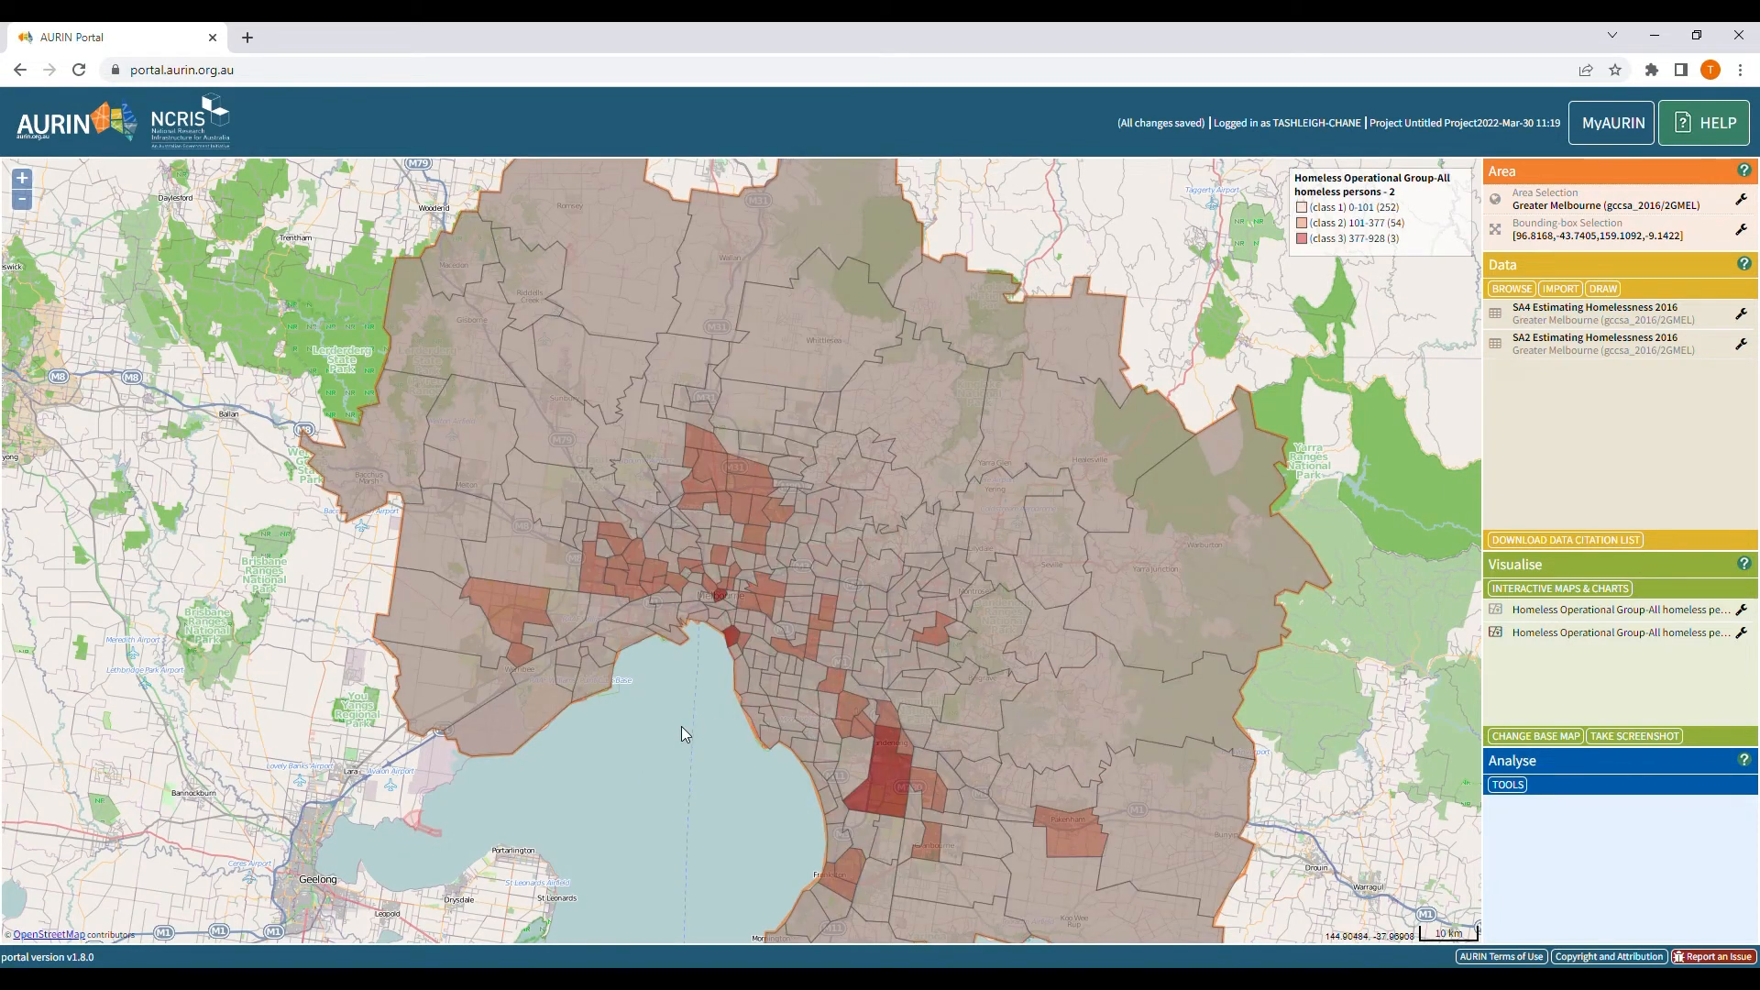
Inspect the SA2 areas on the map, then set the choropleth's number of classes to 9 and display the update.
{"action": "scroll", "coordinate": [649, 724], "scroll_direction": "down", "scroll_amount": 1}
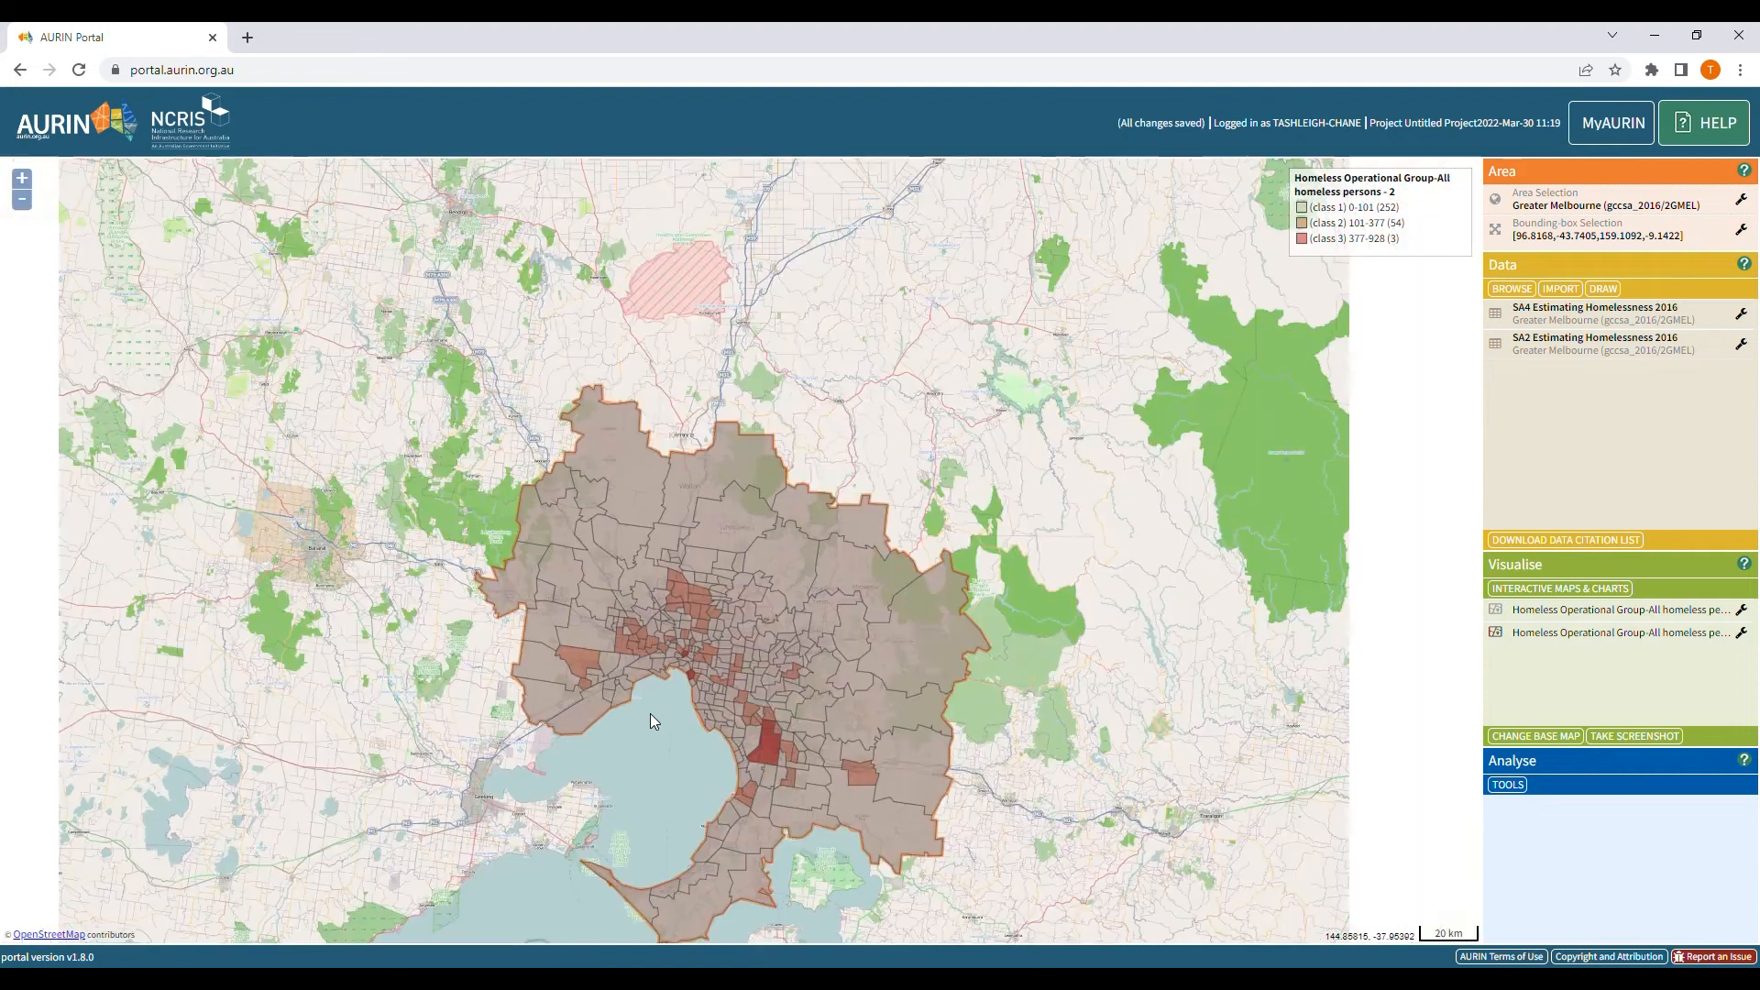
{"action": "scroll", "coordinate": [783, 843], "scroll_direction": "up", "scroll_amount": 2}
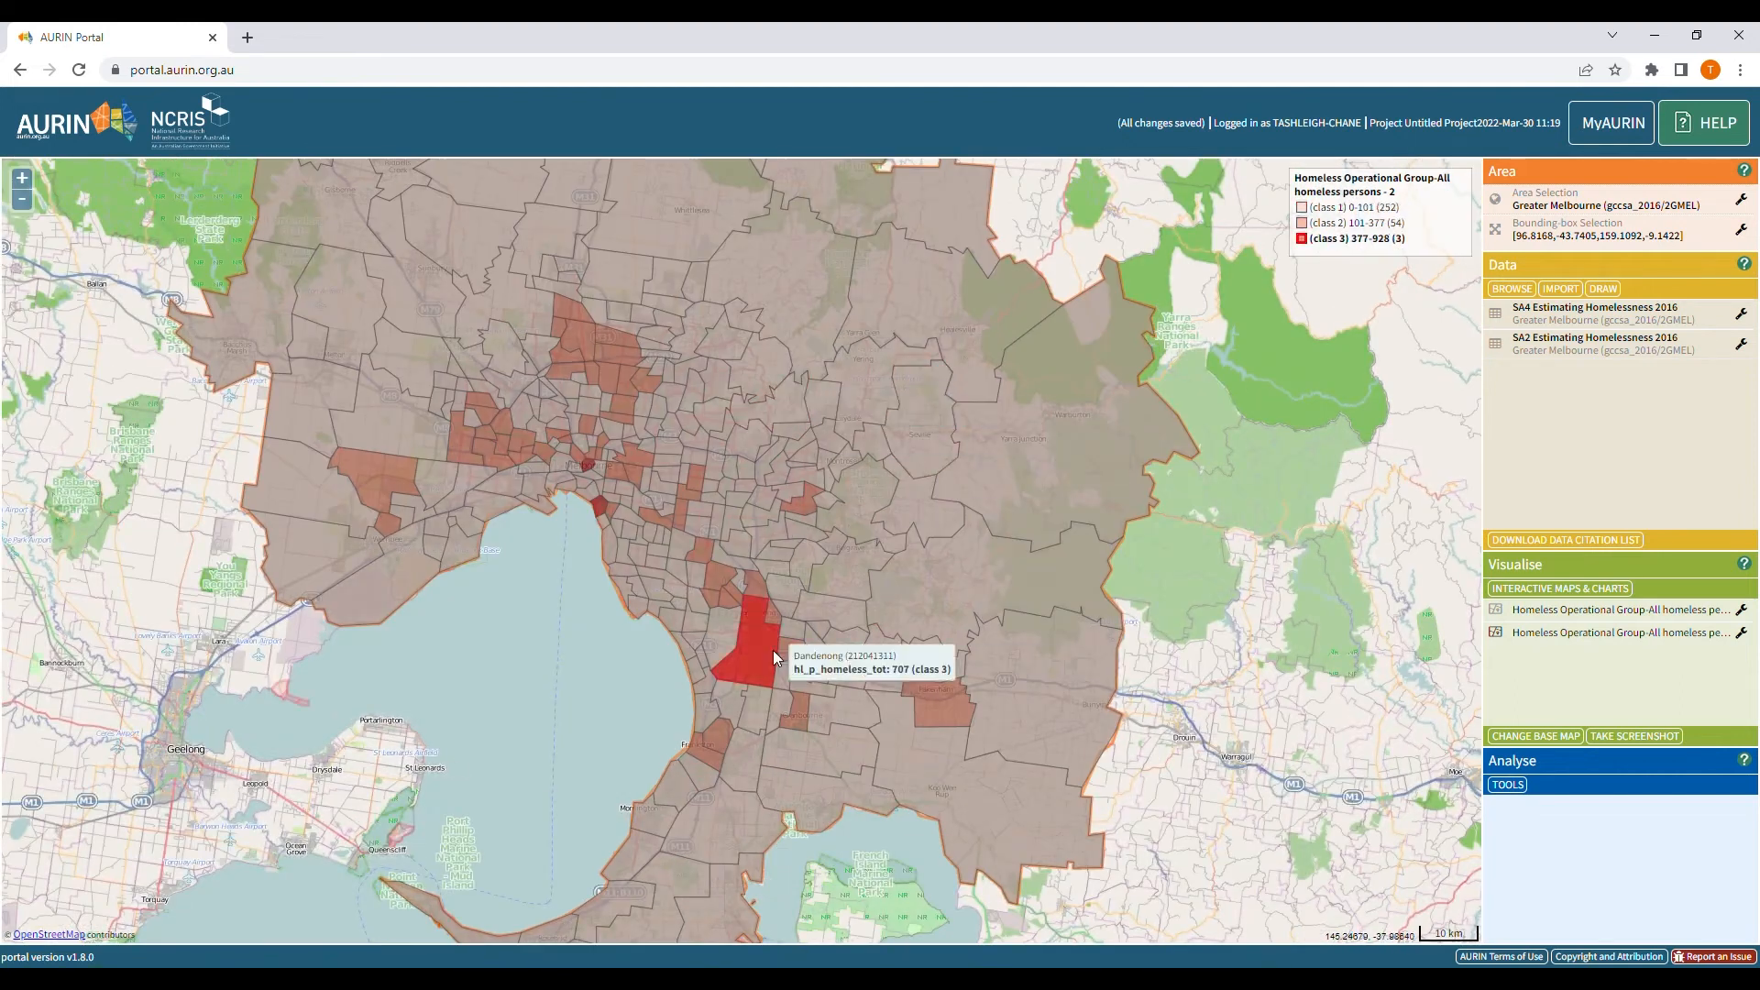
{"action": "scroll", "coordinate": [778, 687], "scroll_direction": "down", "scroll_amount": 1}
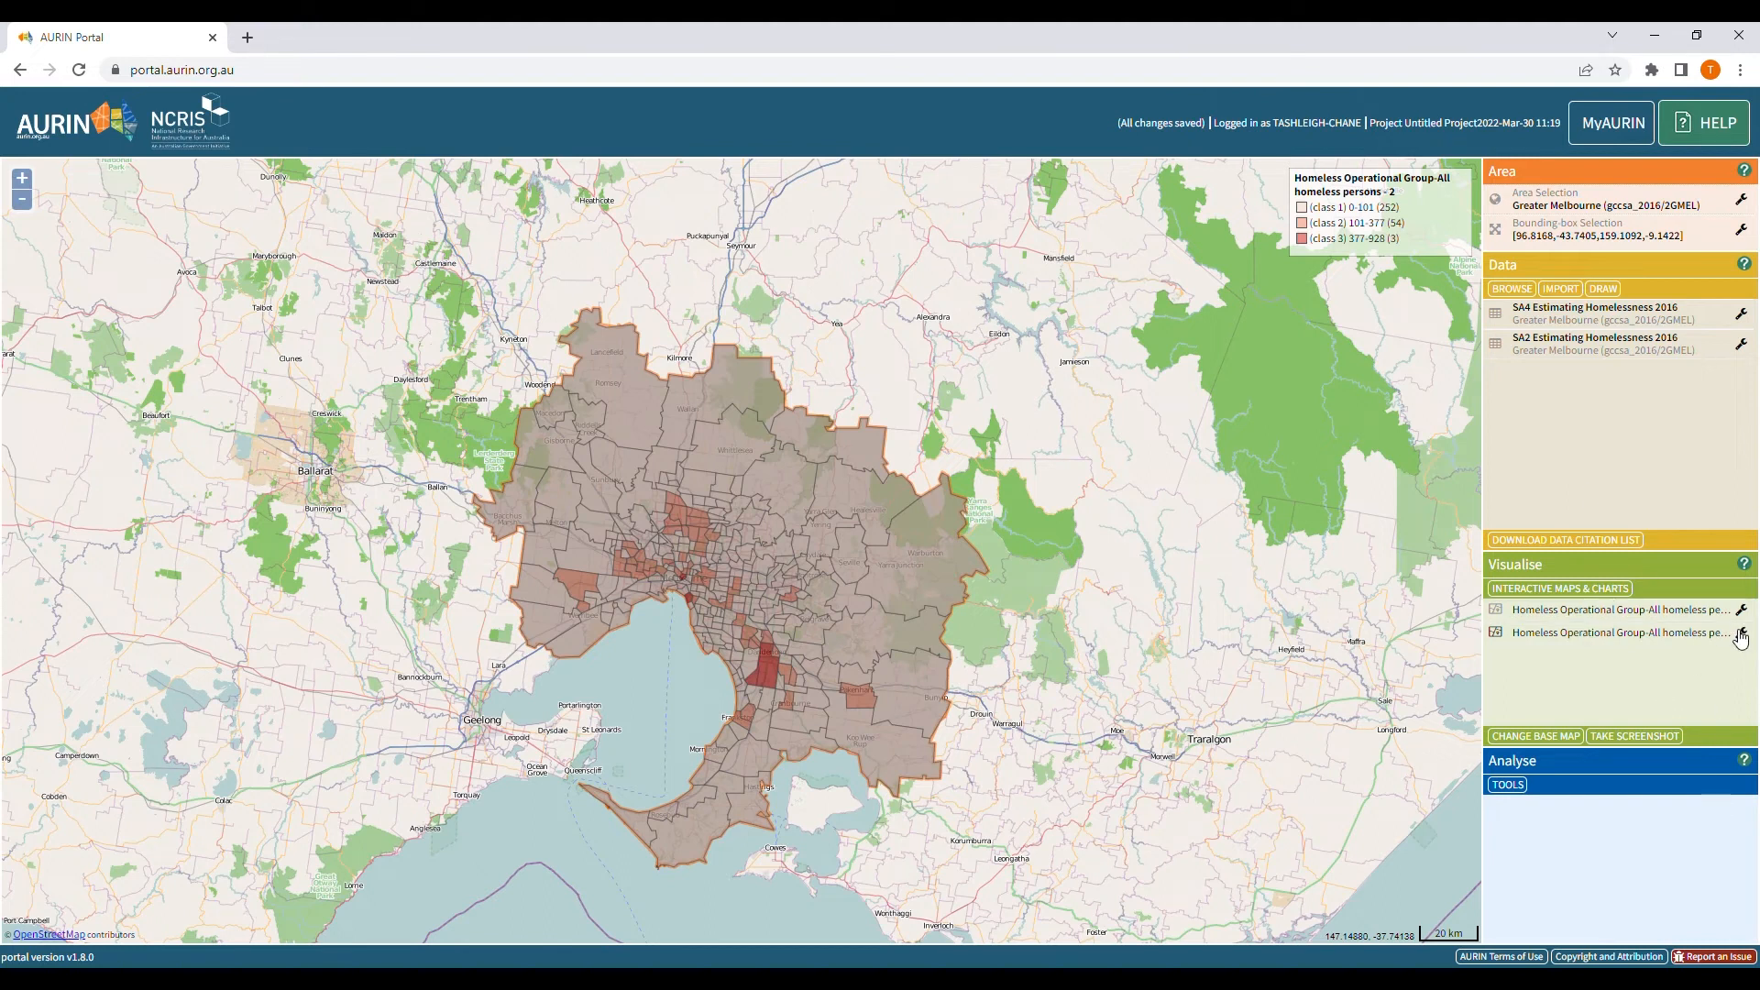
{"action": "scroll", "coordinate": [783, 619], "scroll_direction": "up", "scroll_amount": 2}
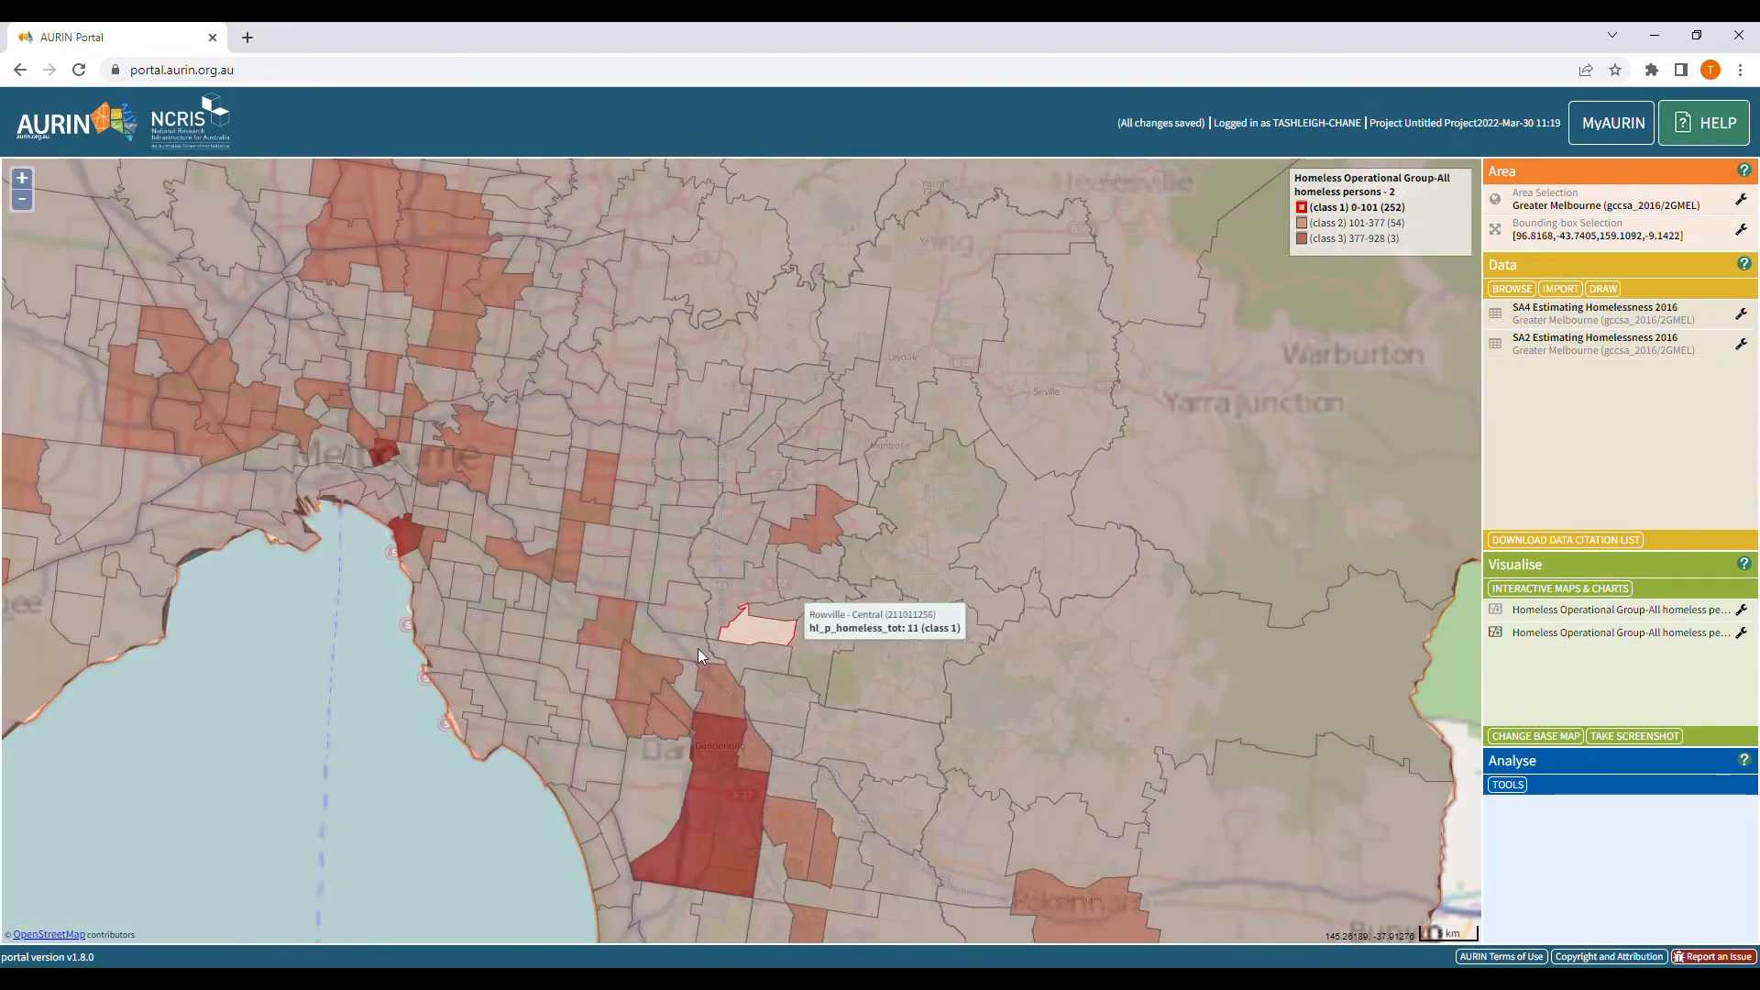
{"action": "scroll", "coordinate": [699, 650], "scroll_direction": "down", "scroll_amount": 1}
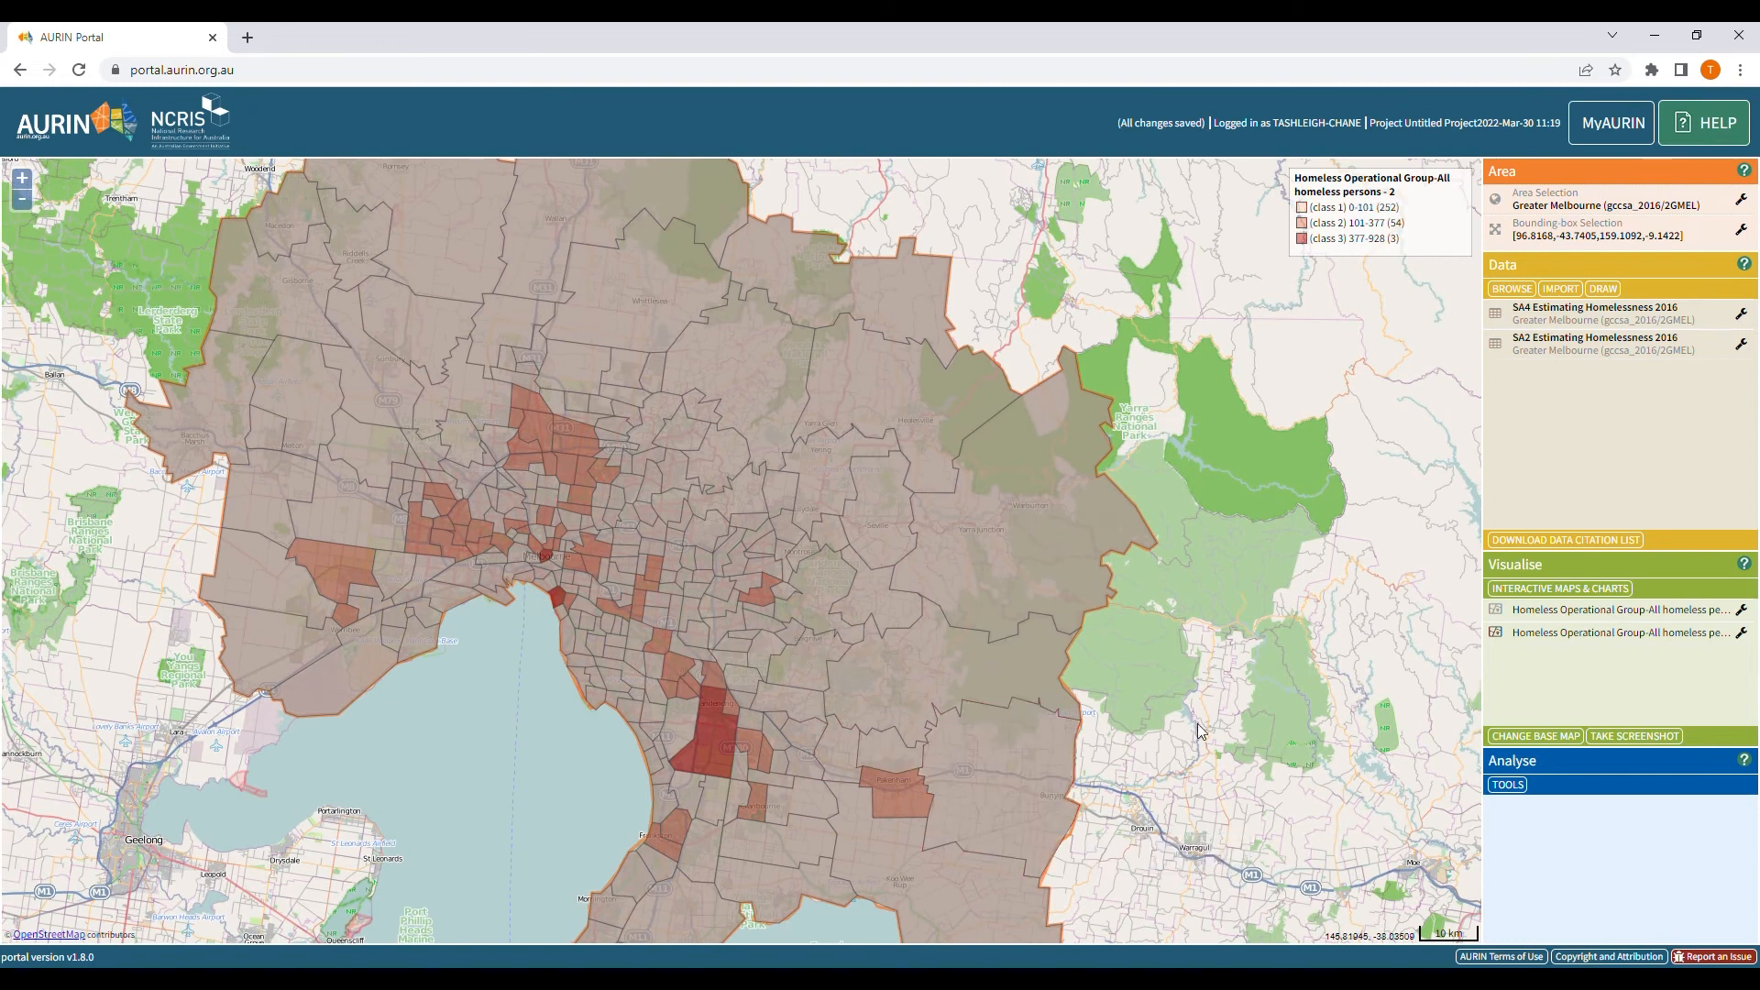
{"action": "left_click", "coordinate": [1745, 640]}
{"action": "left_click", "coordinate": [1699, 663]}
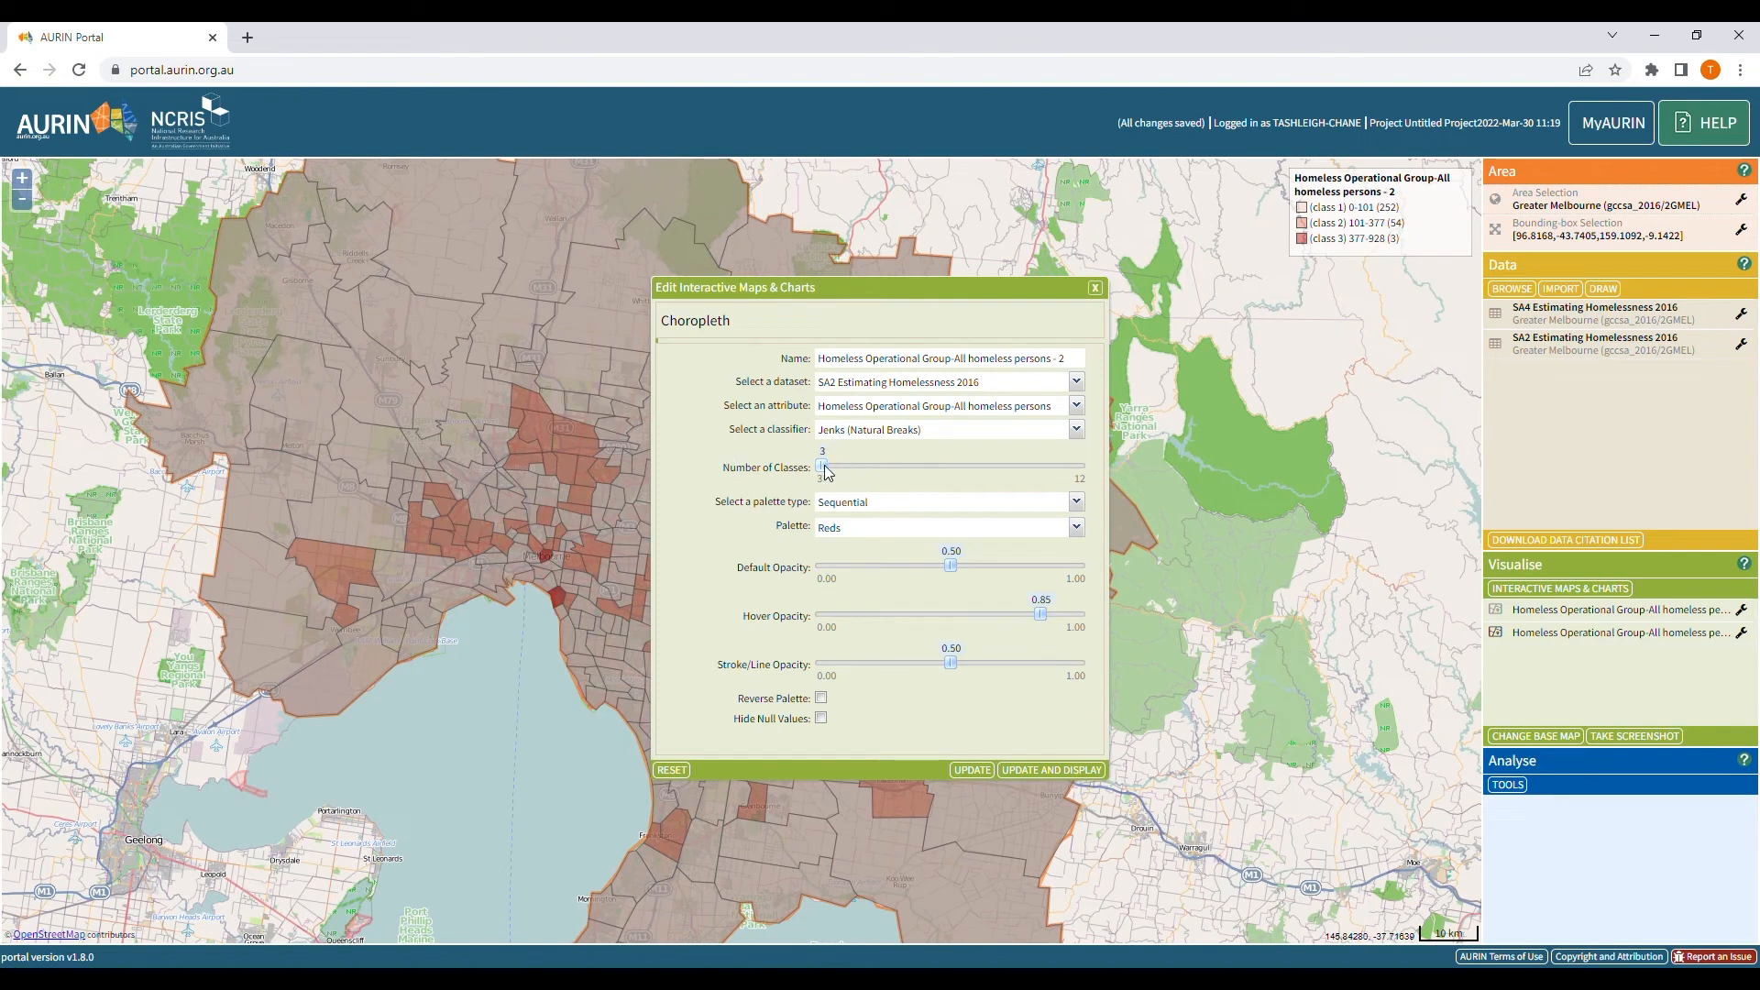
{"action": "left_click_drag", "start_coordinate": [828, 472], "coordinate": [988, 473]}
{"action": "left_click", "coordinate": [1047, 770]}
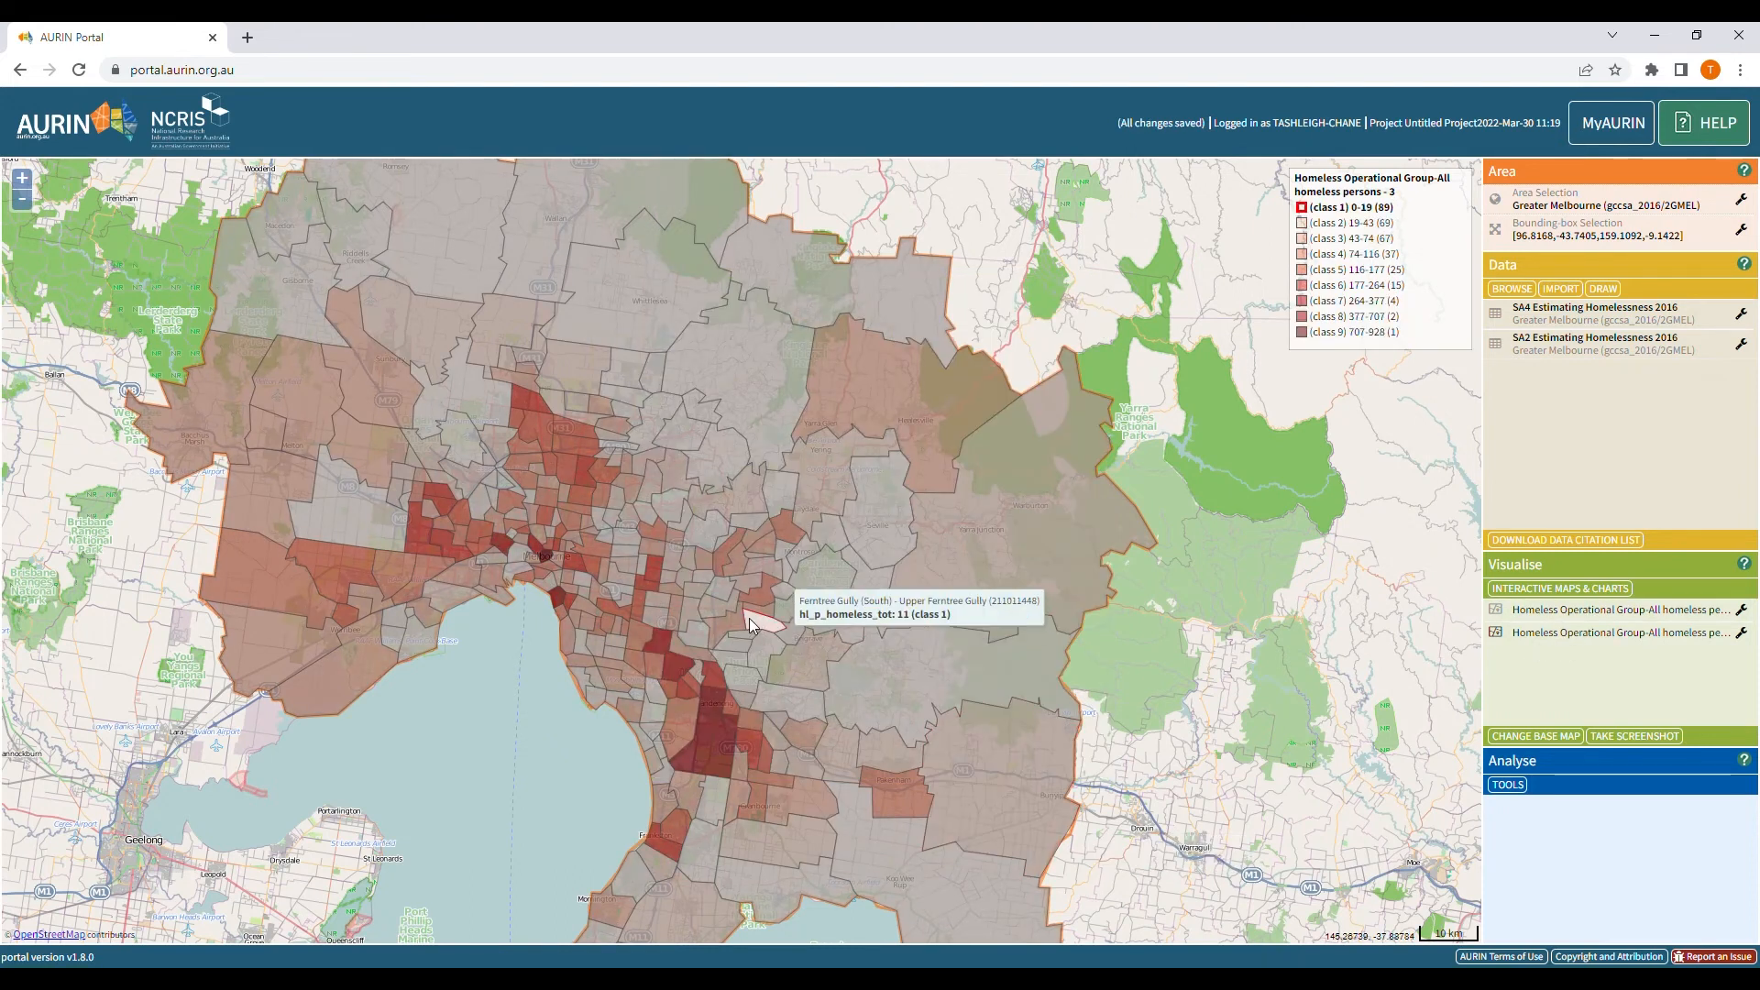
Examine the homeless person counts and class shading of the SA2 areas across Greater Melbourne.
{"action": "scroll", "coordinate": [776, 649], "scroll_direction": "down", "scroll_amount": 2}
{"action": "scroll", "coordinate": [772, 639], "scroll_direction": "up", "scroll_amount": 3}
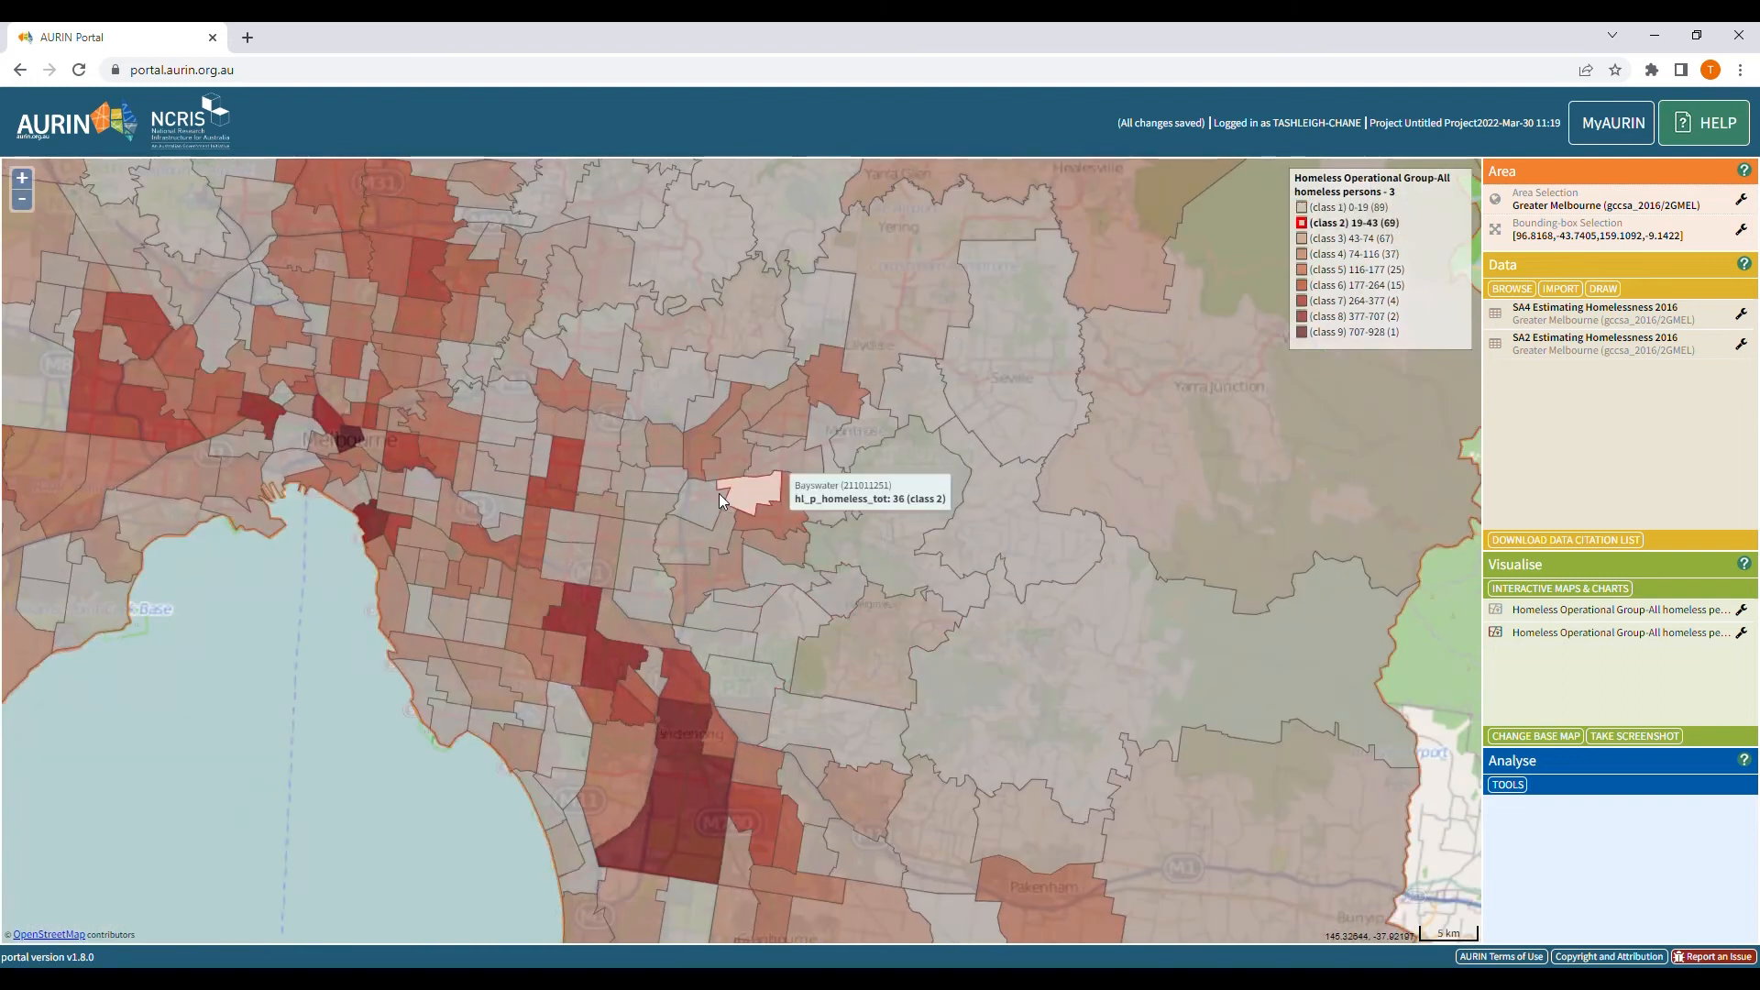
{"action": "scroll", "coordinate": [723, 568], "scroll_direction": "down", "scroll_amount": 3}
{"action": "scroll", "coordinate": [708, 647], "scroll_direction": "up", "scroll_amount": 2}
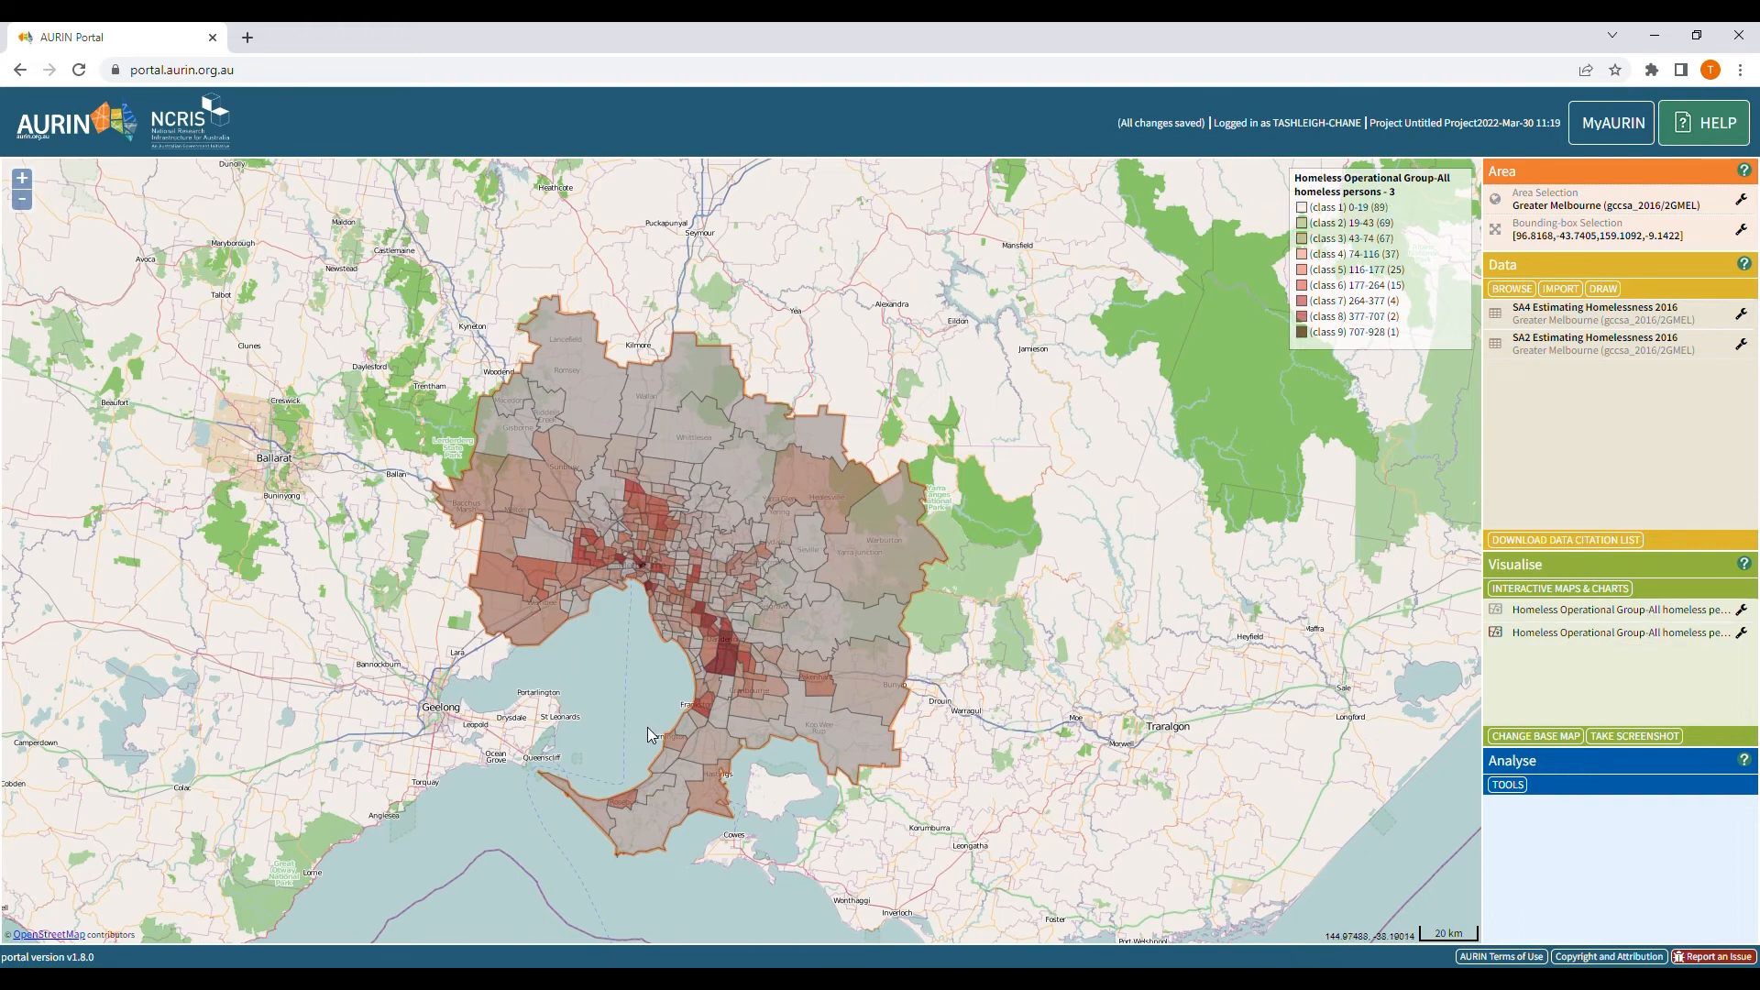
{"action": "scroll", "coordinate": [631, 575], "scroll_direction": "up", "scroll_amount": 2}
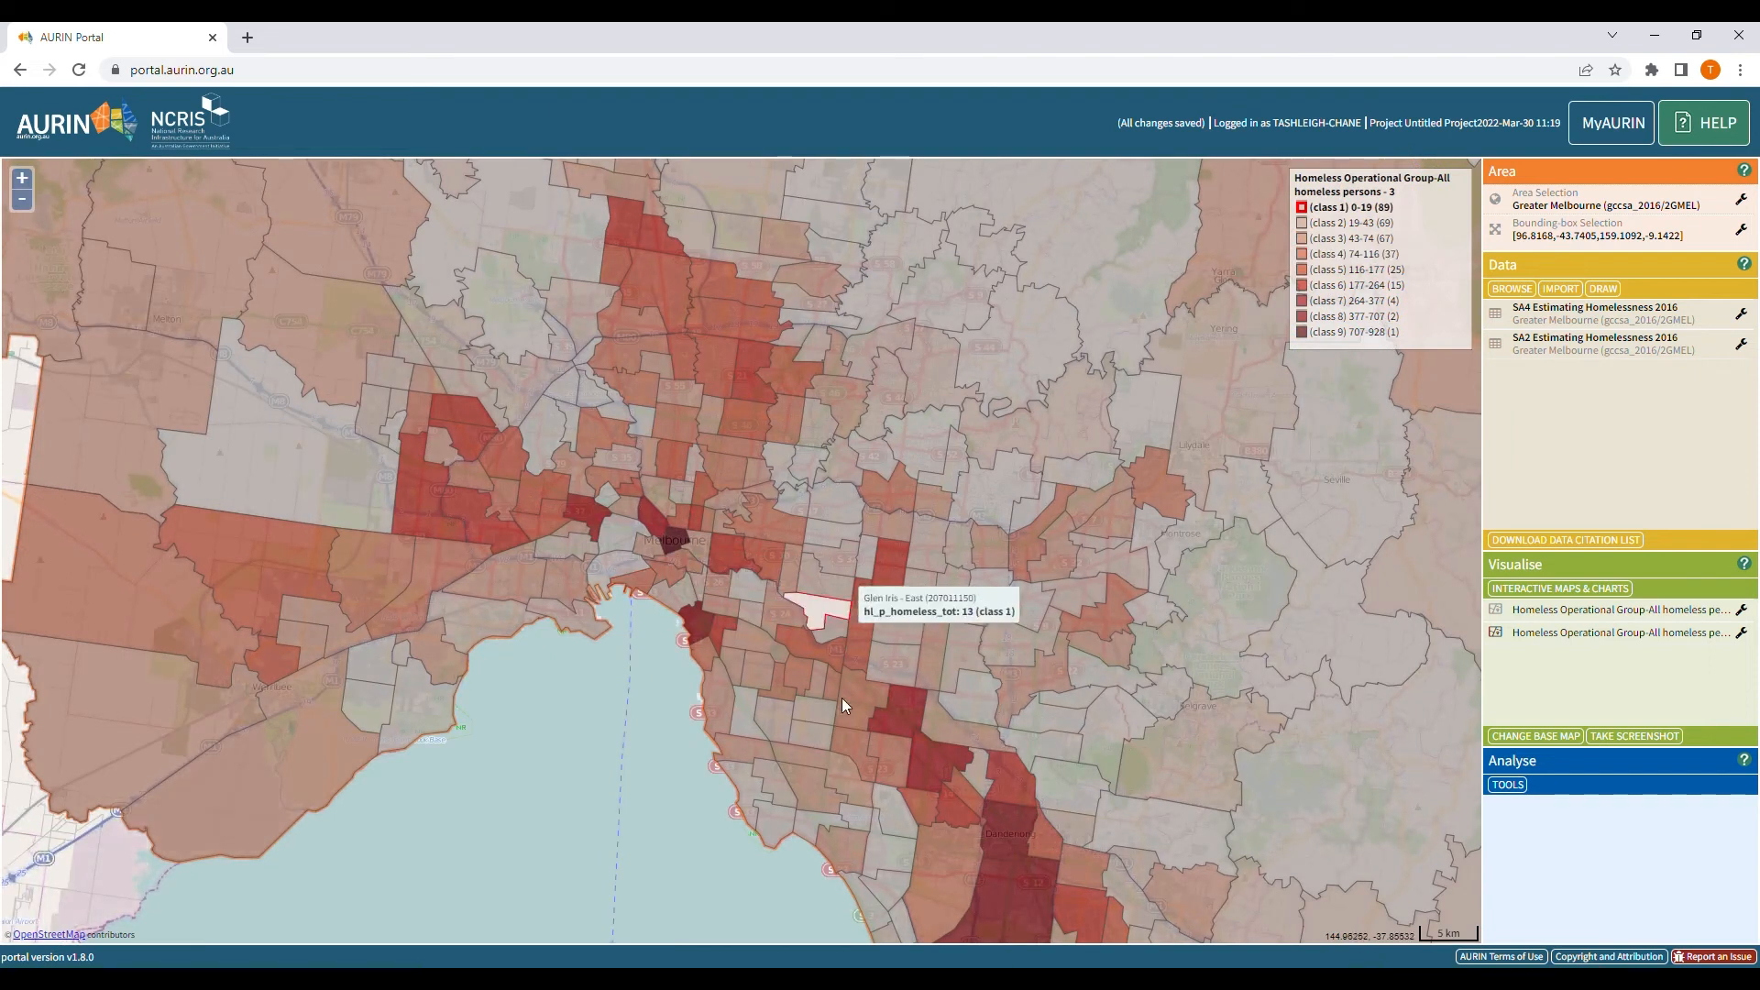
{"action": "scroll", "coordinate": [601, 716], "scroll_direction": "down", "scroll_amount": 2}
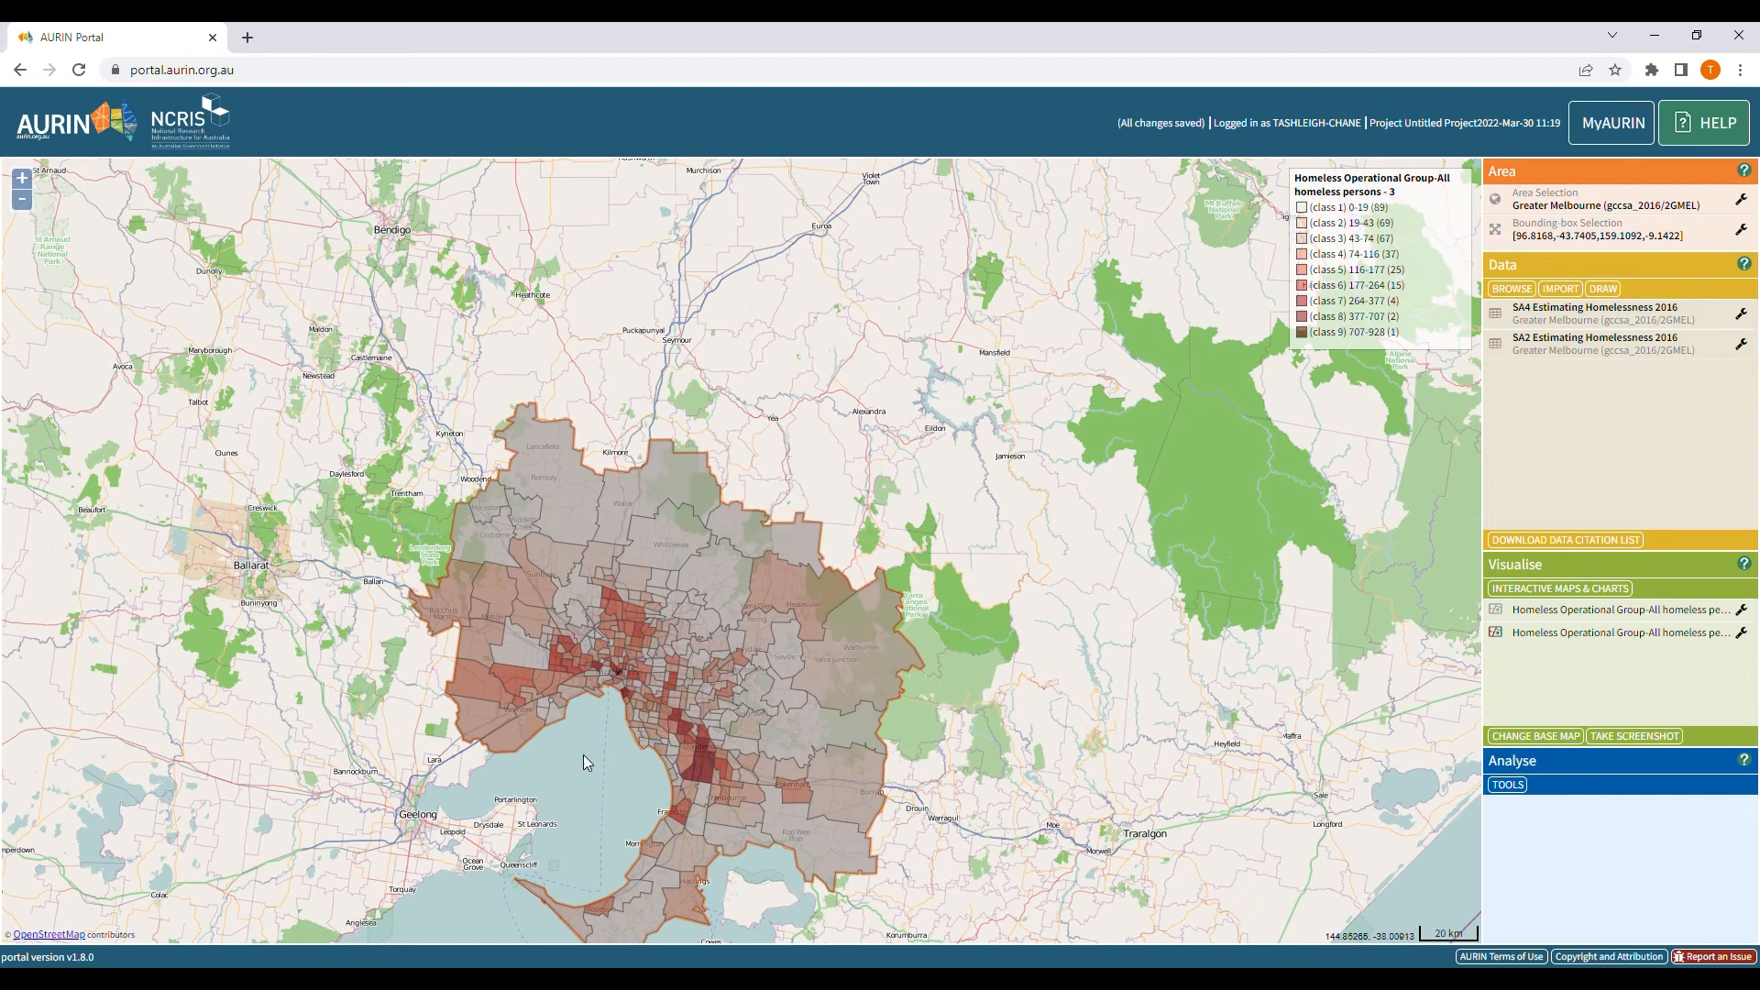
{"action": "scroll", "coordinate": [614, 740], "scroll_direction": "up", "scroll_amount": 1}
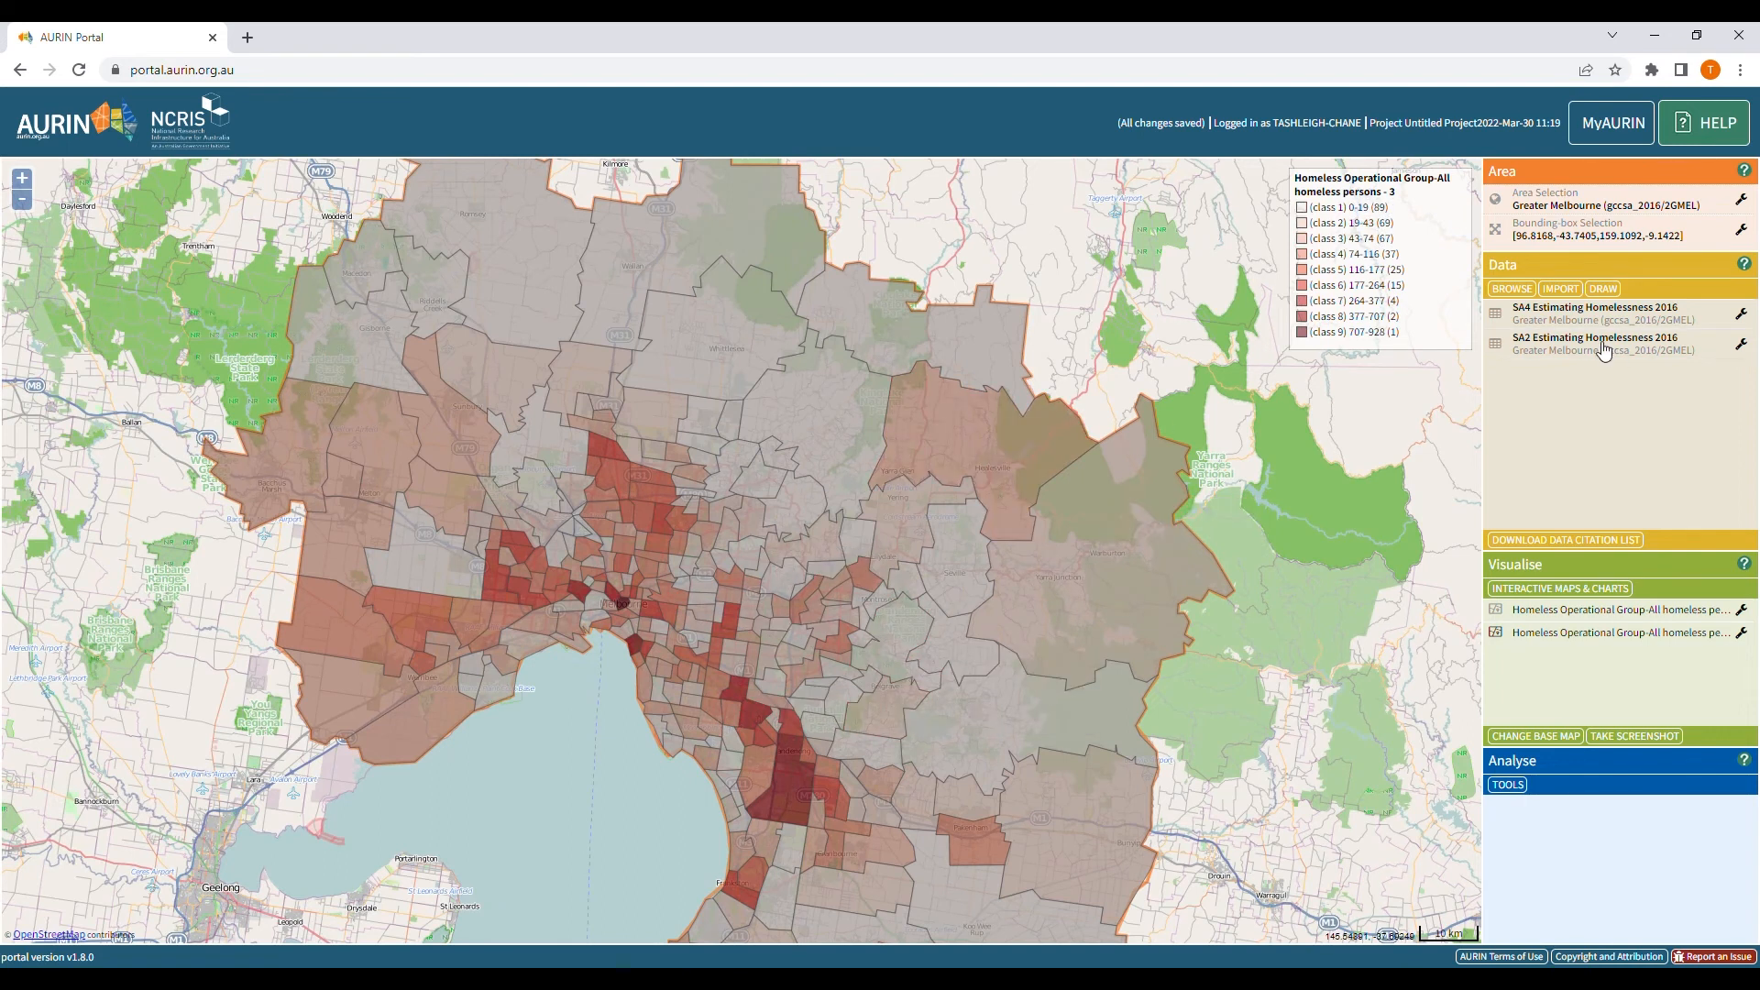
View the data table of the SA2 Estimating Homelessness 2016 dataset and close it.
{"action": "double_click", "coordinate": [1672, 344]}
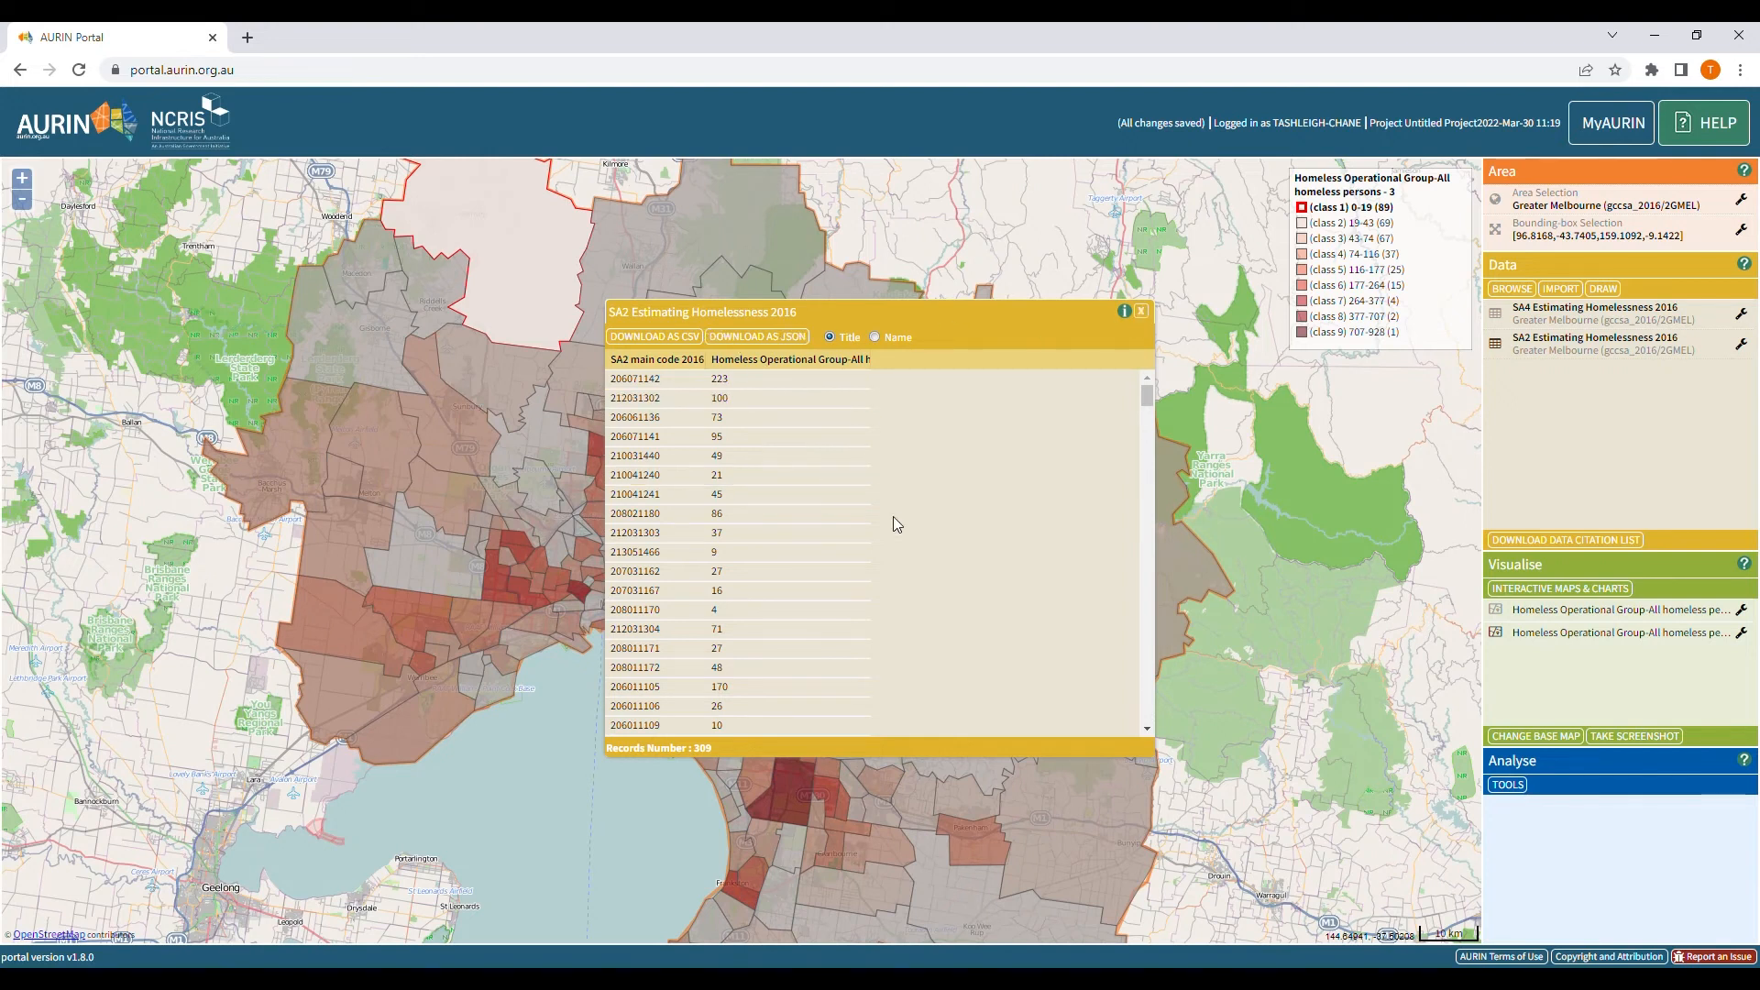
{"action": "left_click", "coordinate": [1141, 312]}
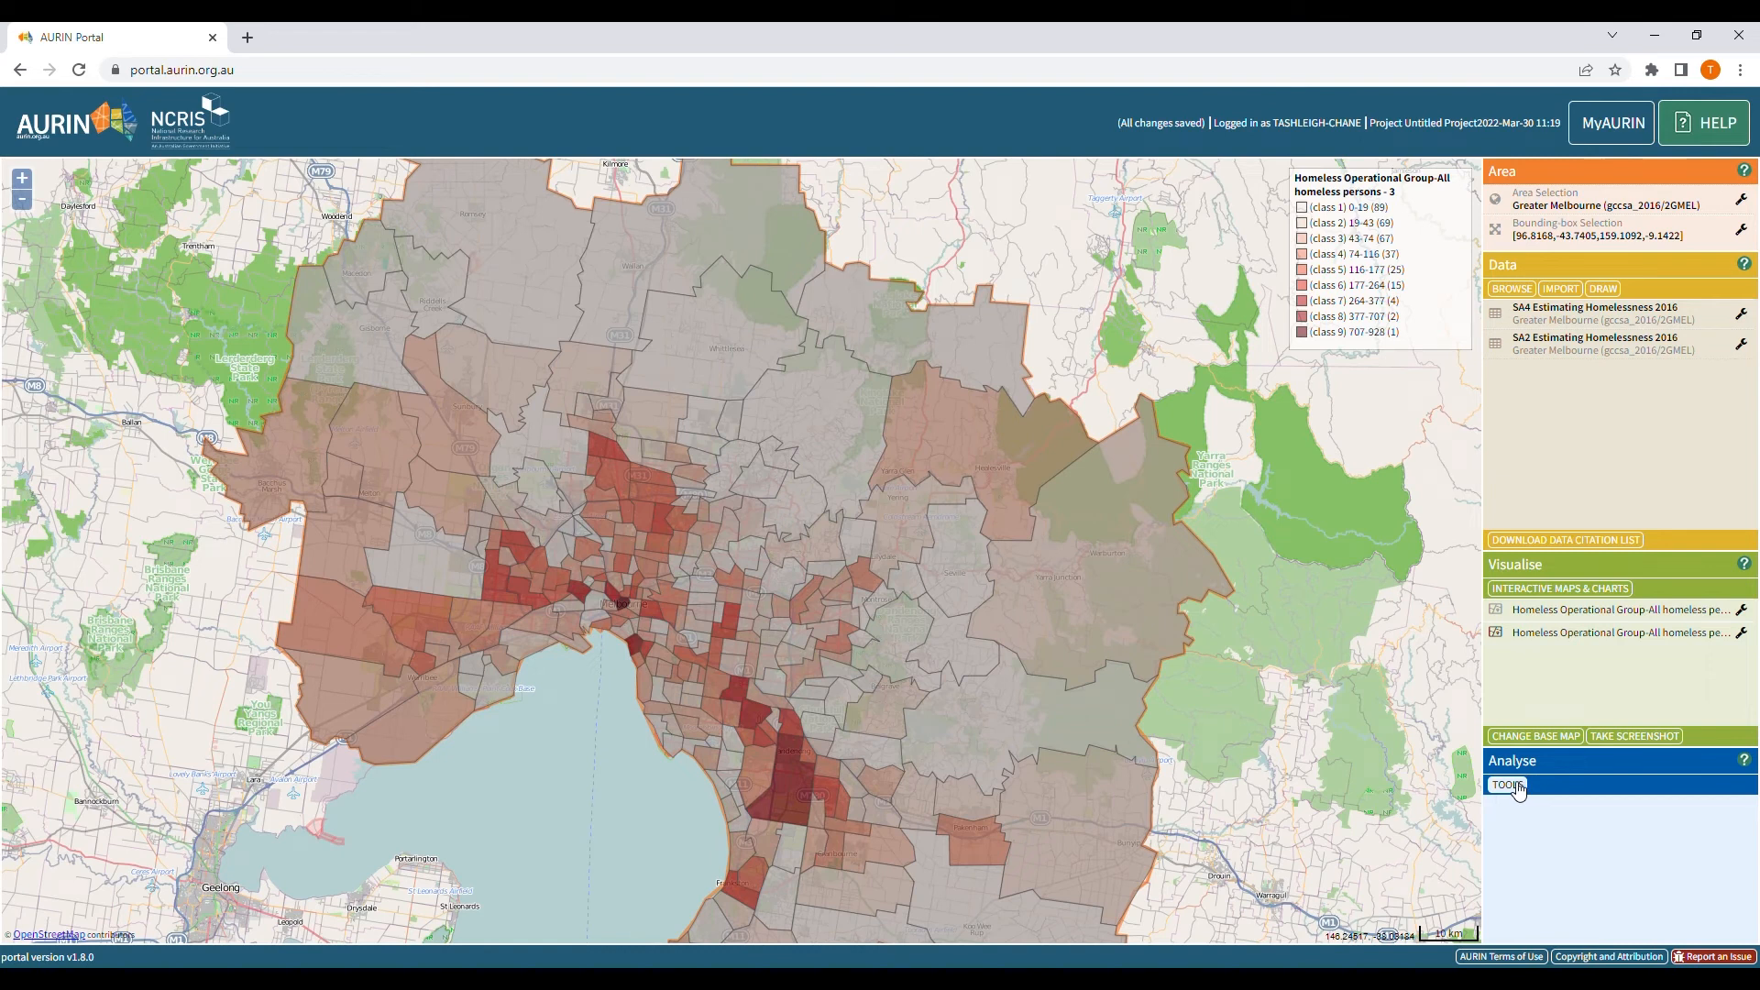
Run the Spatialise Aggregated Dataset tool on SA2 Estimating Homelessness 2016, then close its completion message and tool window.
{"action": "left_click", "coordinate": [1508, 785]}
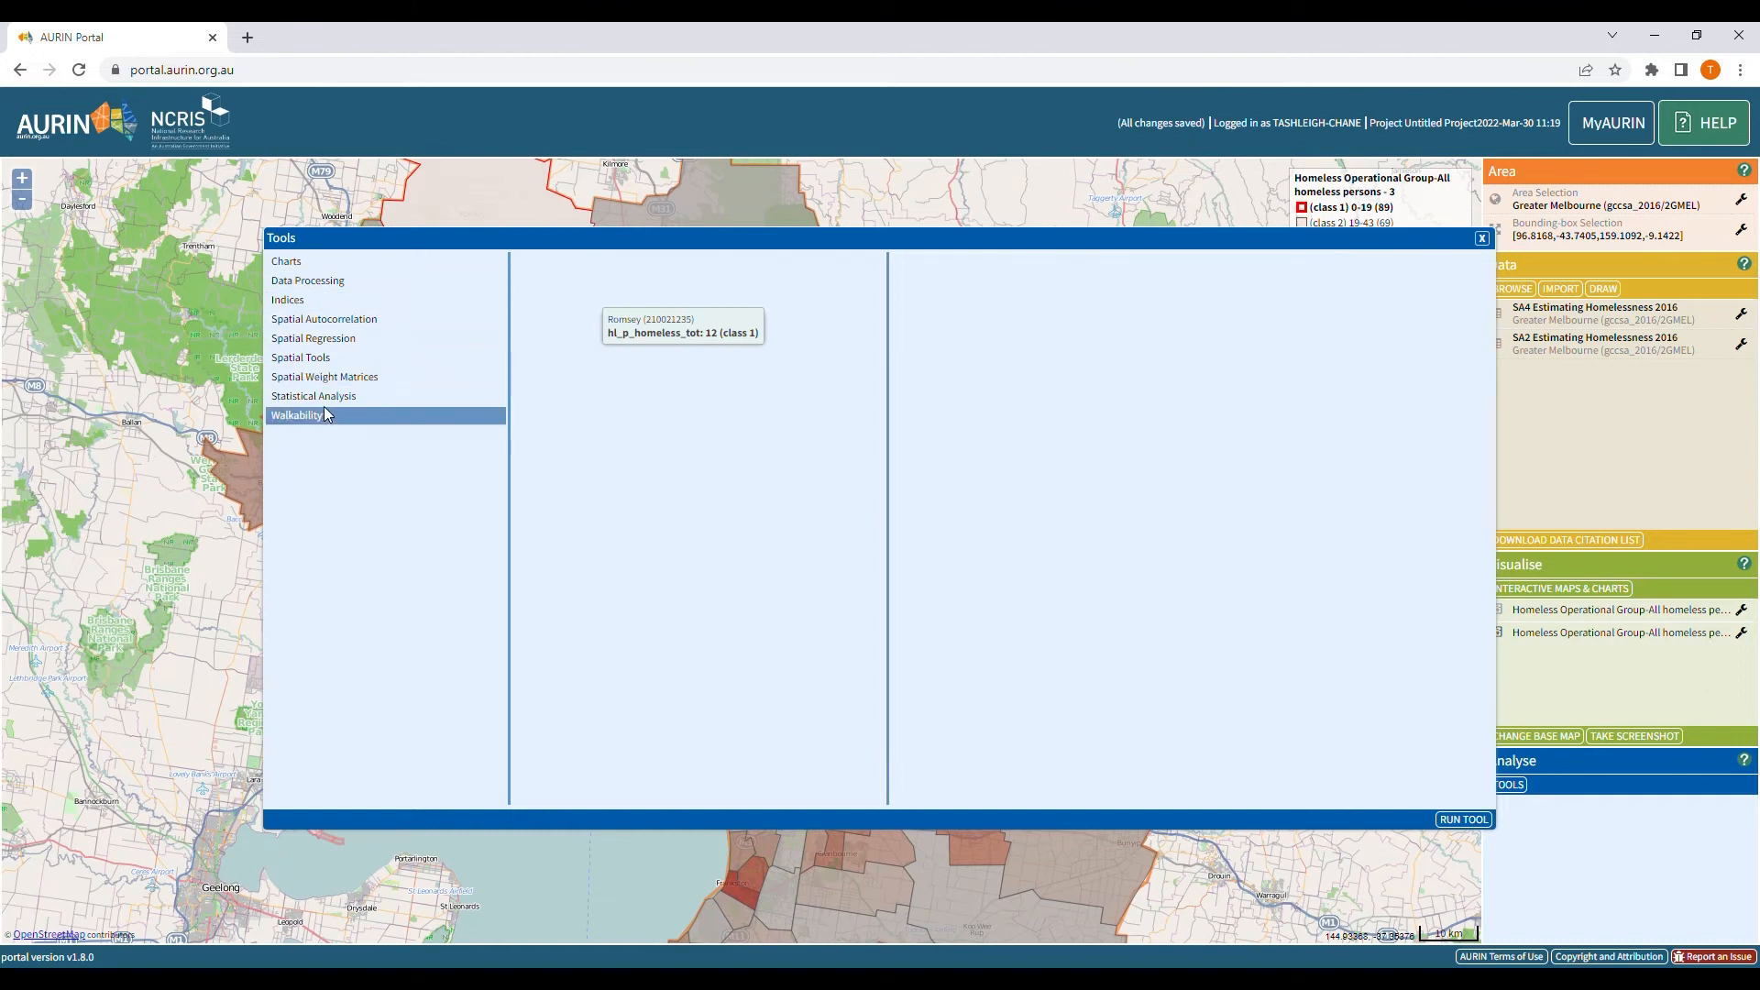
{"action": "left_click", "coordinate": [313, 340]}
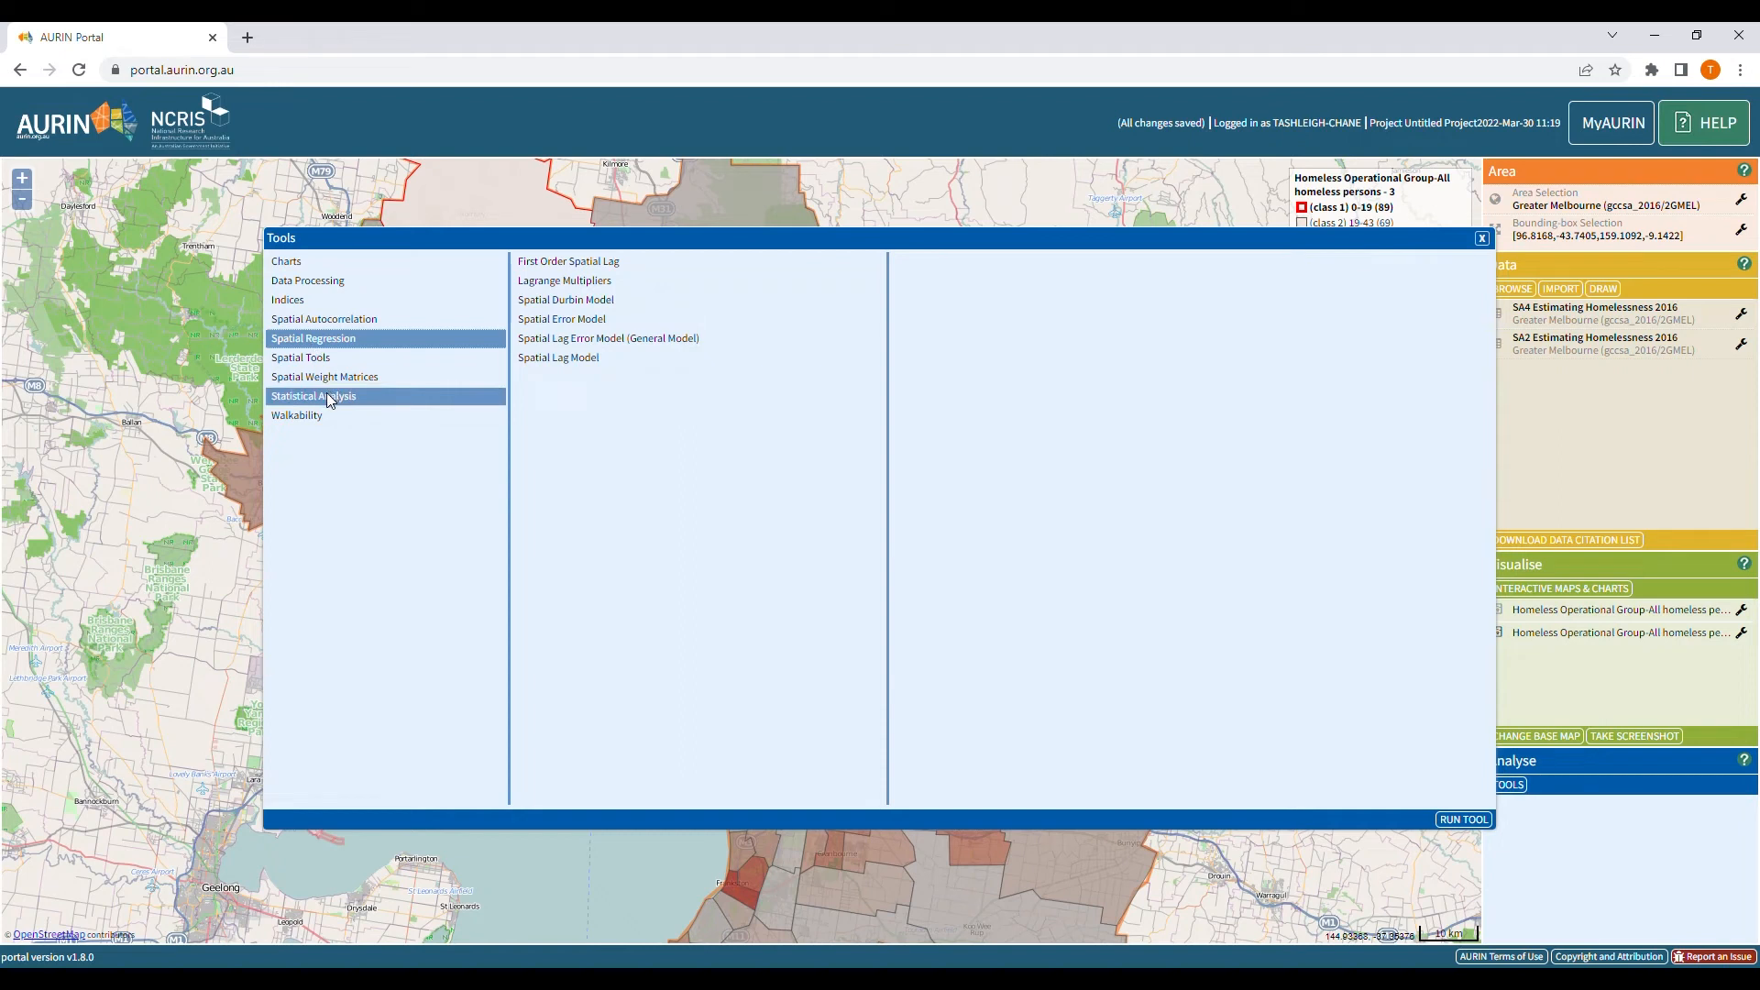
{"action": "left_click", "coordinate": [306, 358]}
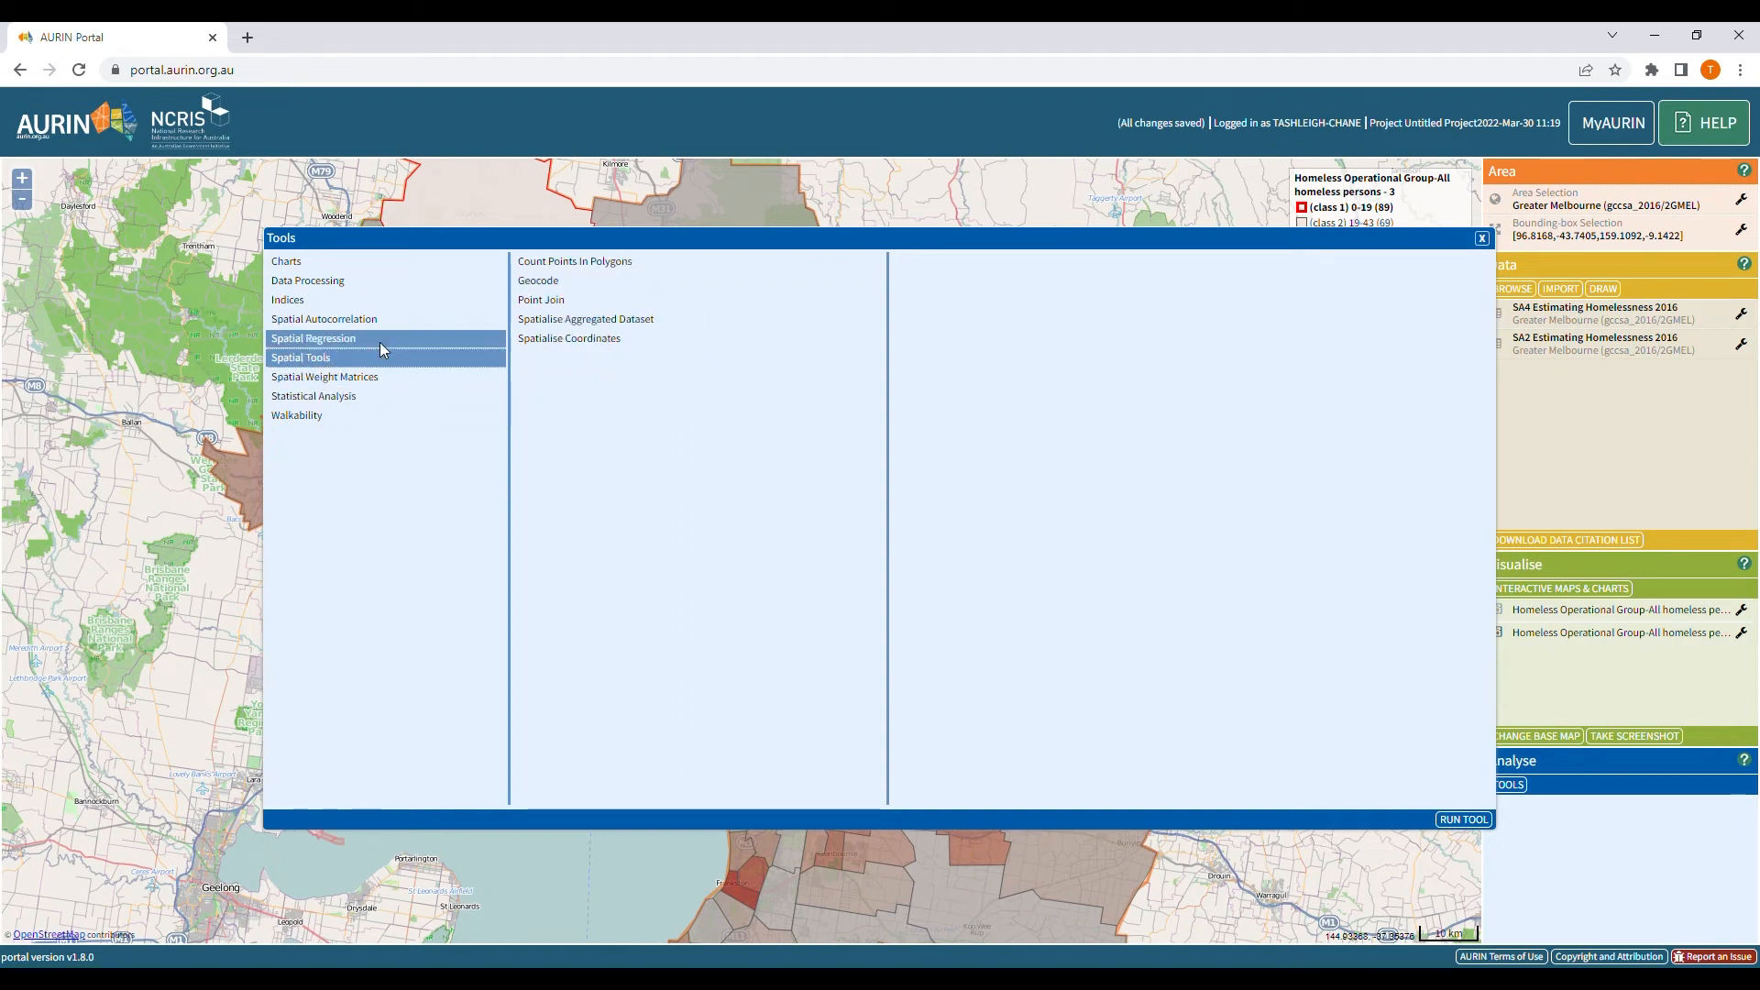
{"action": "left_click", "coordinate": [592, 319]}
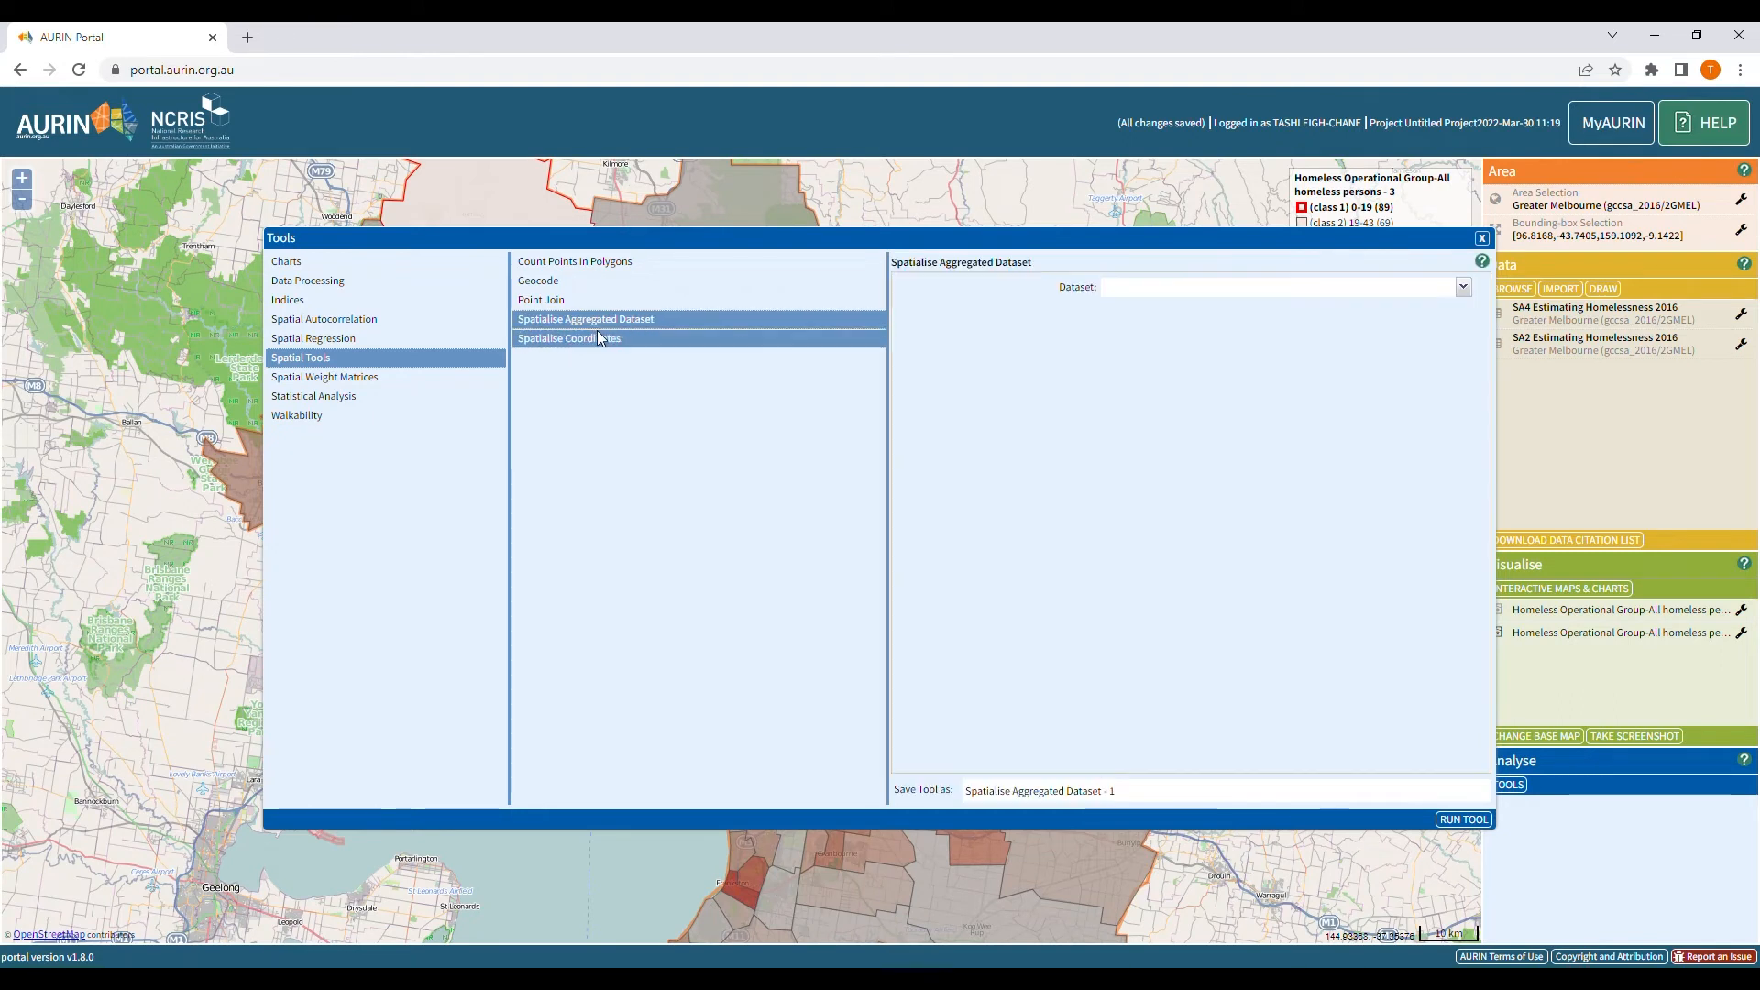
{"action": "left_click", "coordinate": [1463, 287]}
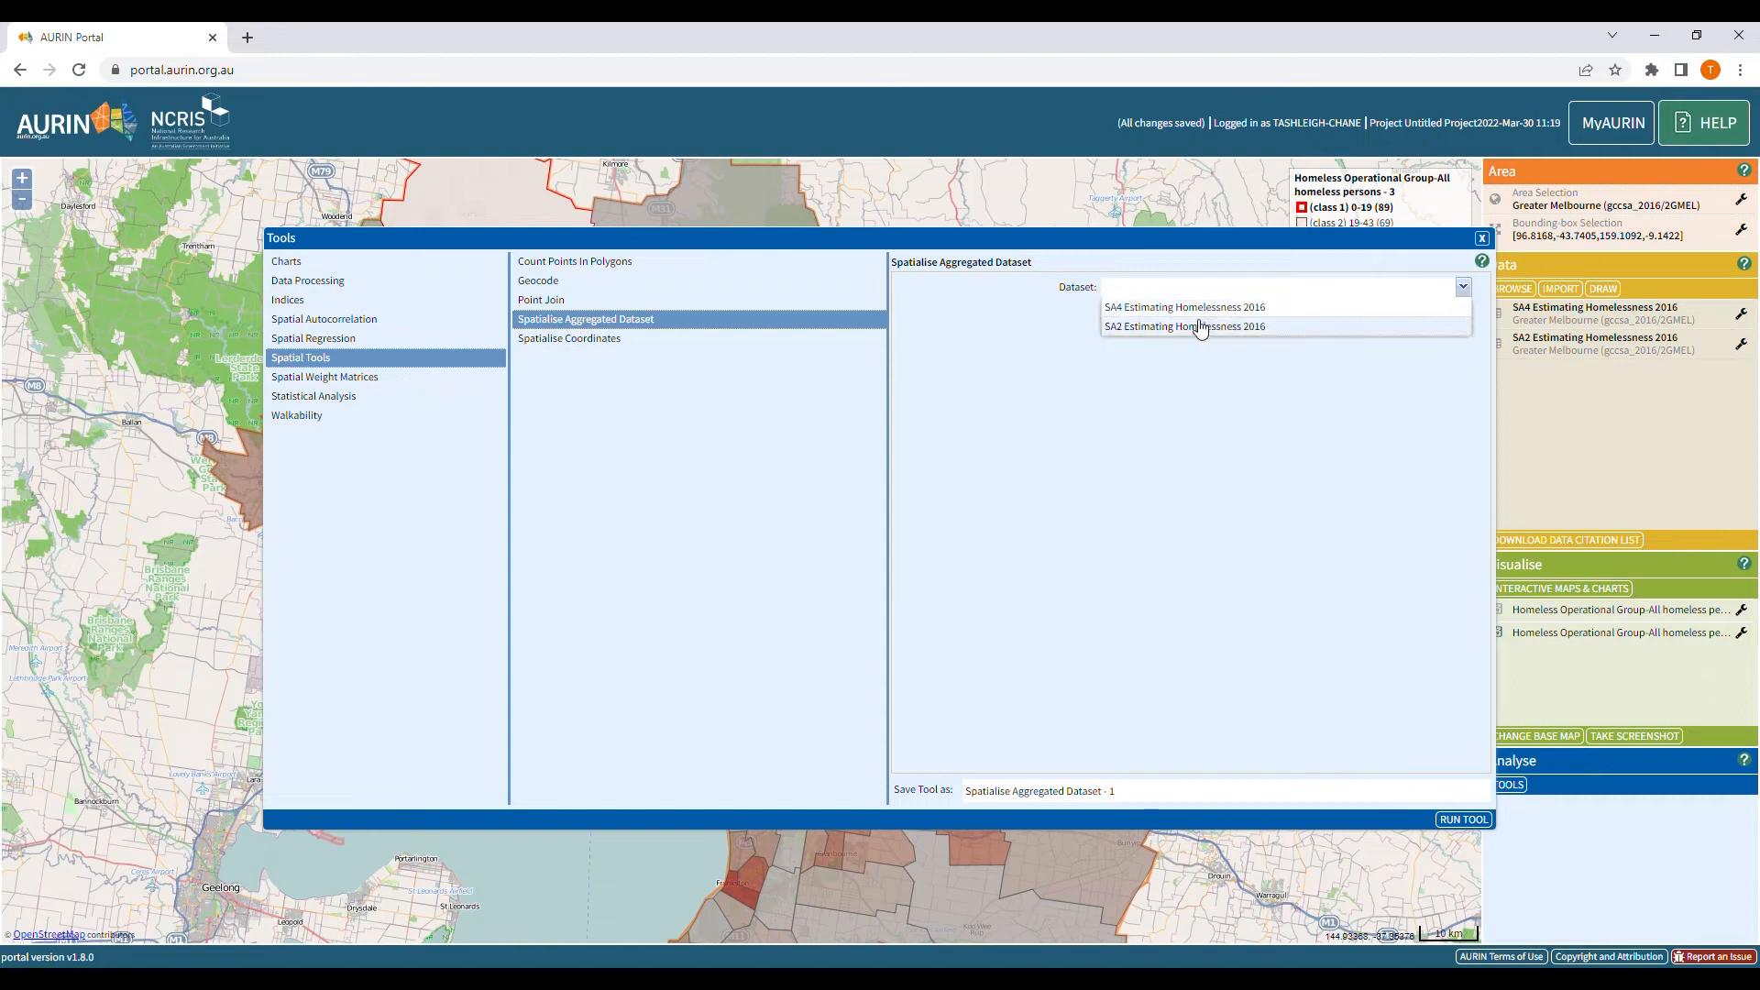
{"action": "left_click", "coordinate": [1164, 327]}
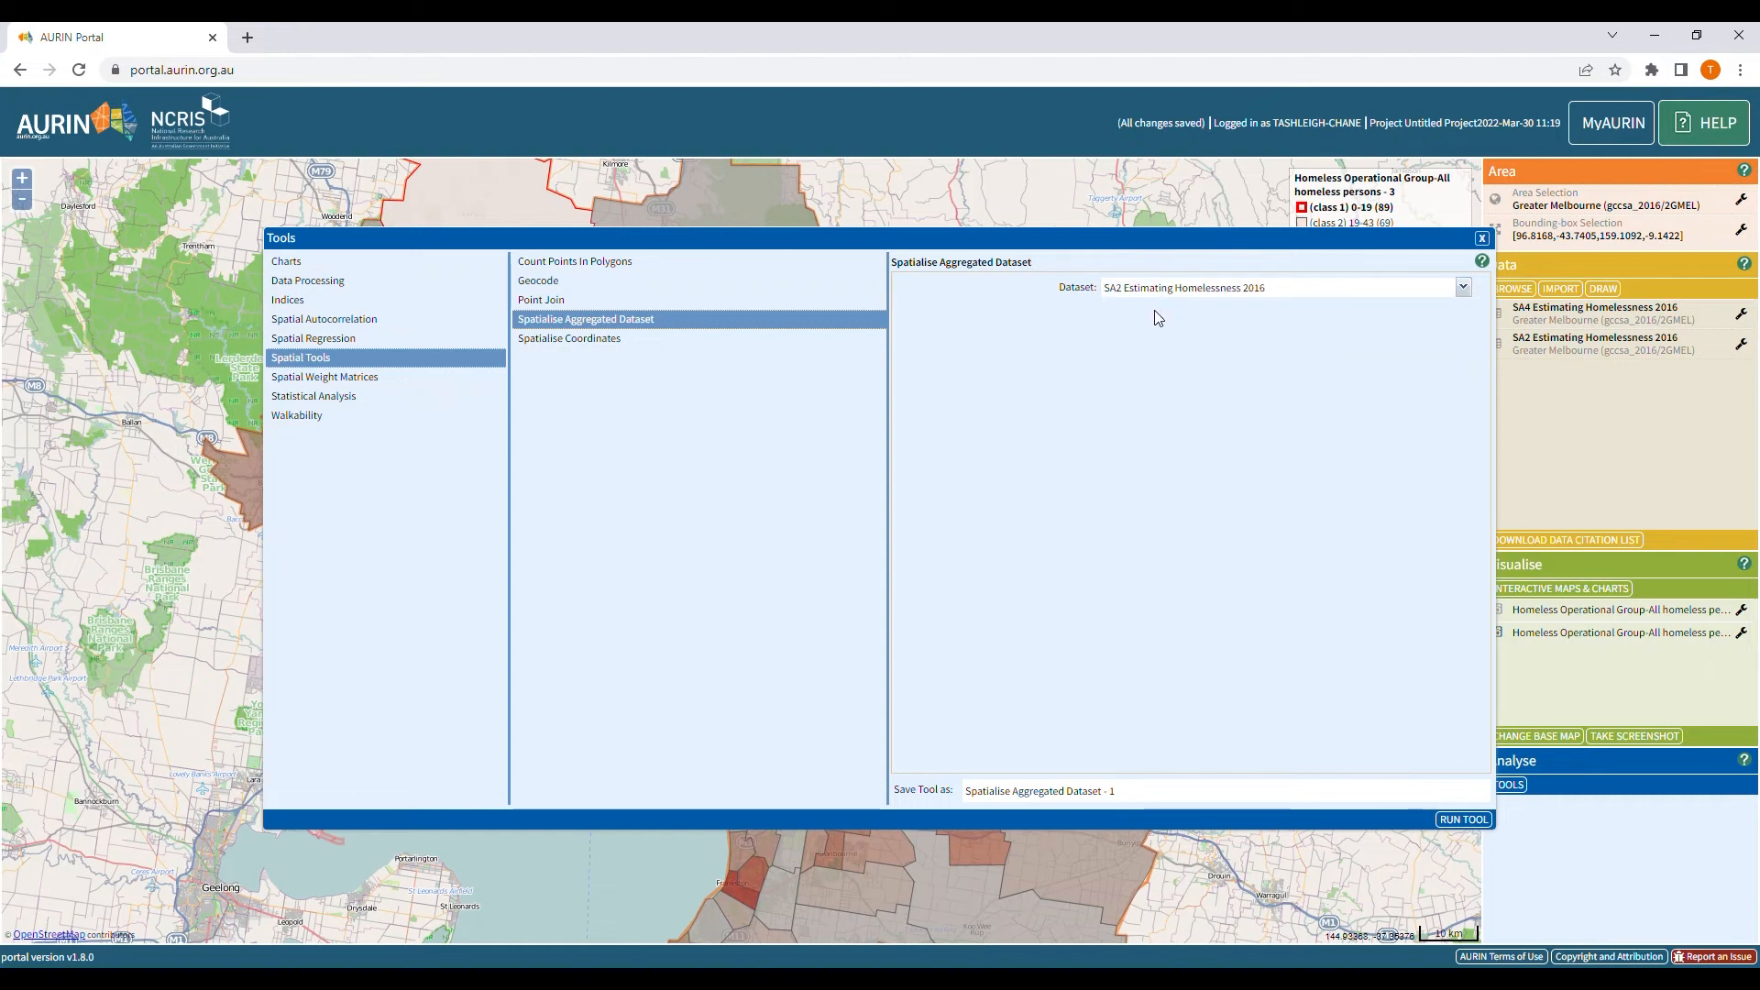
{"action": "left_click", "coordinate": [1464, 818]}
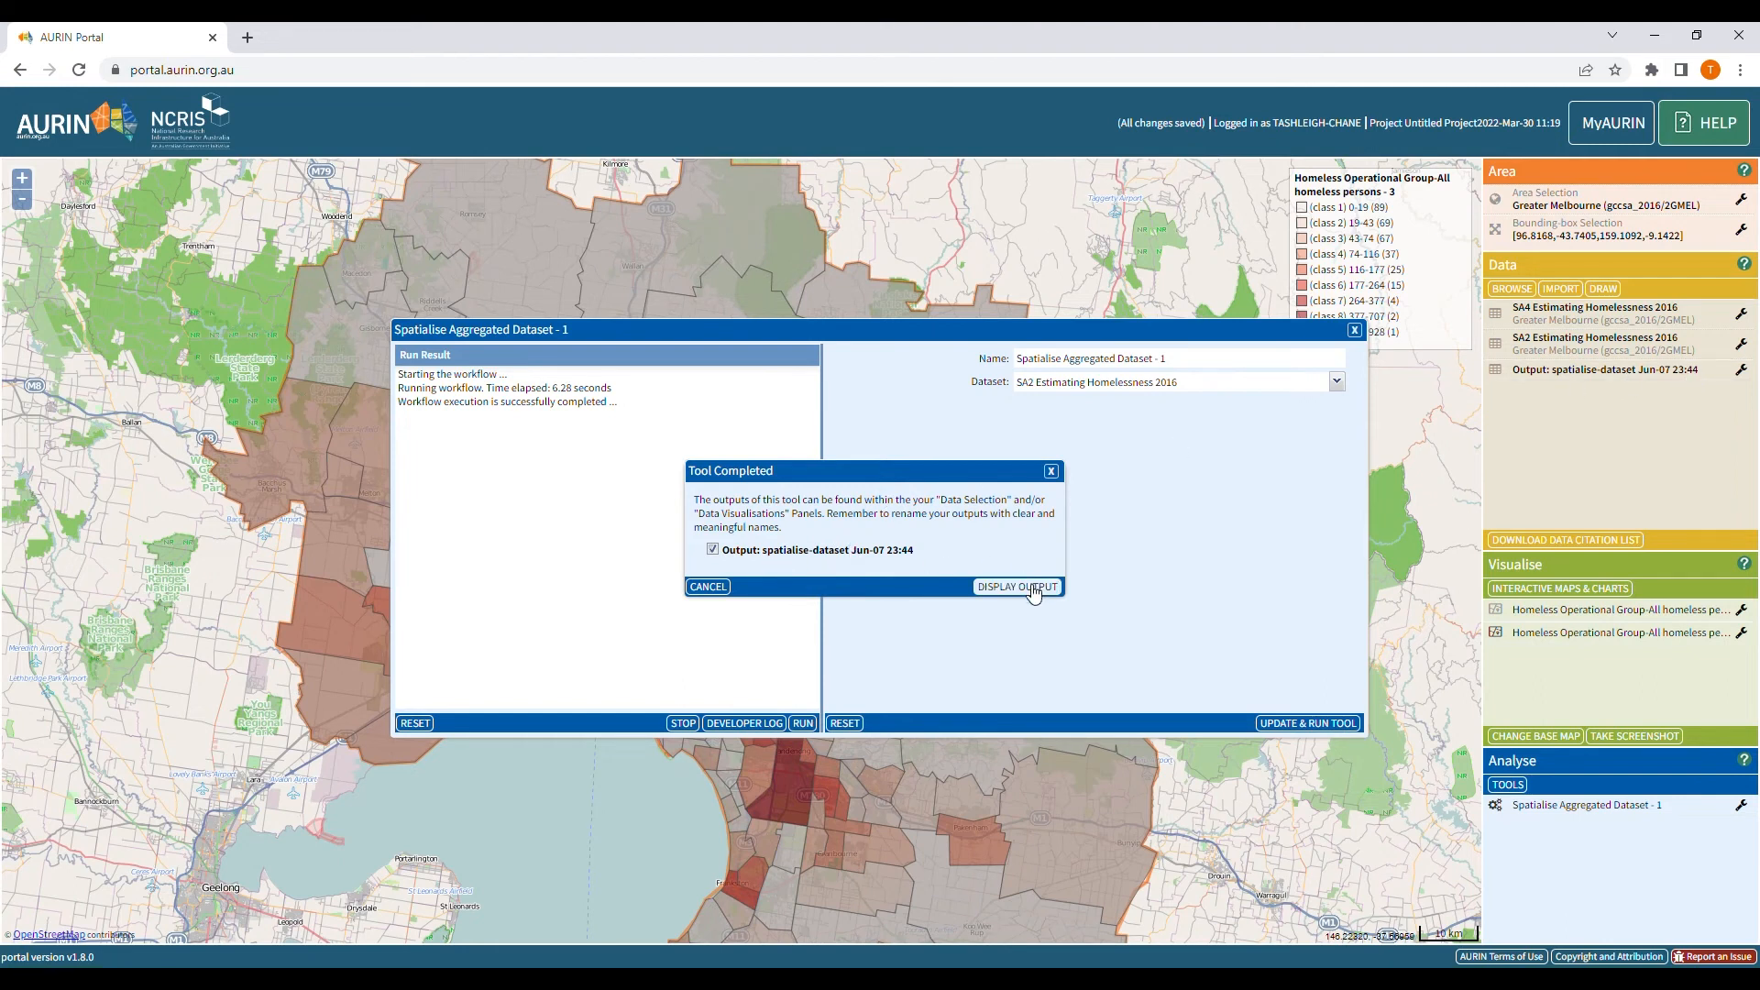
{"action": "left_click", "coordinate": [1051, 471]}
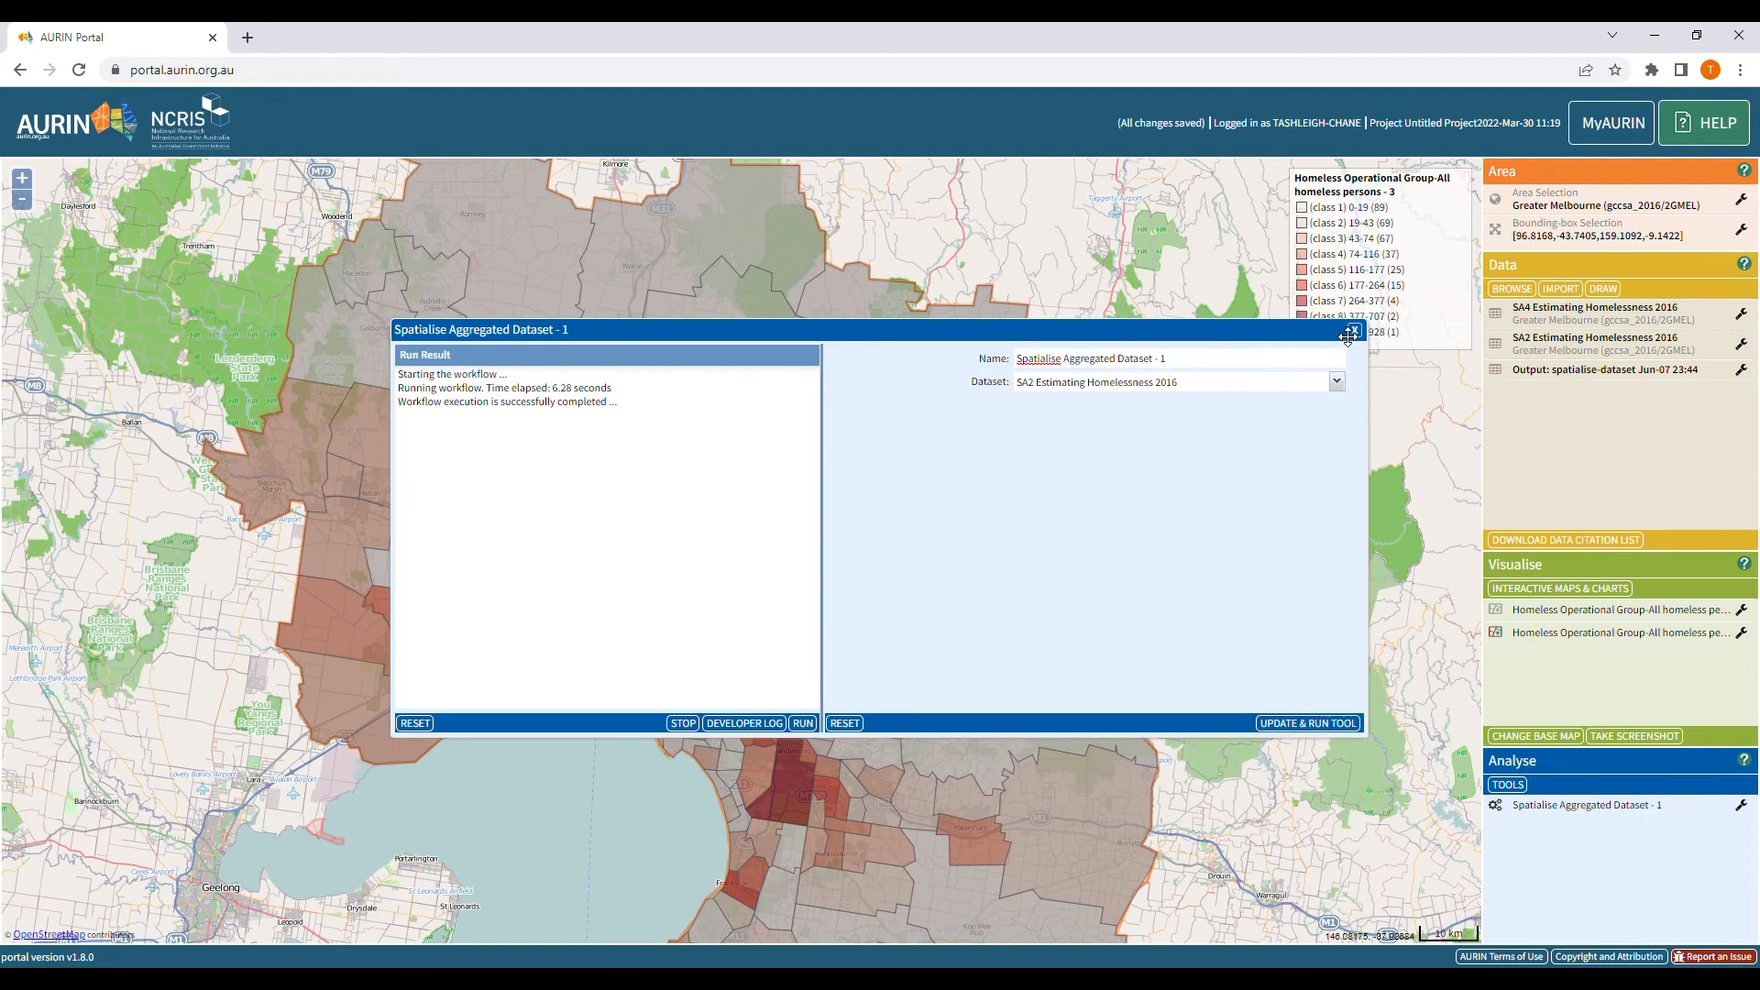
{"action": "left_click_drag", "start_coordinate": [1193, 373], "coordinate": [991, 370]}
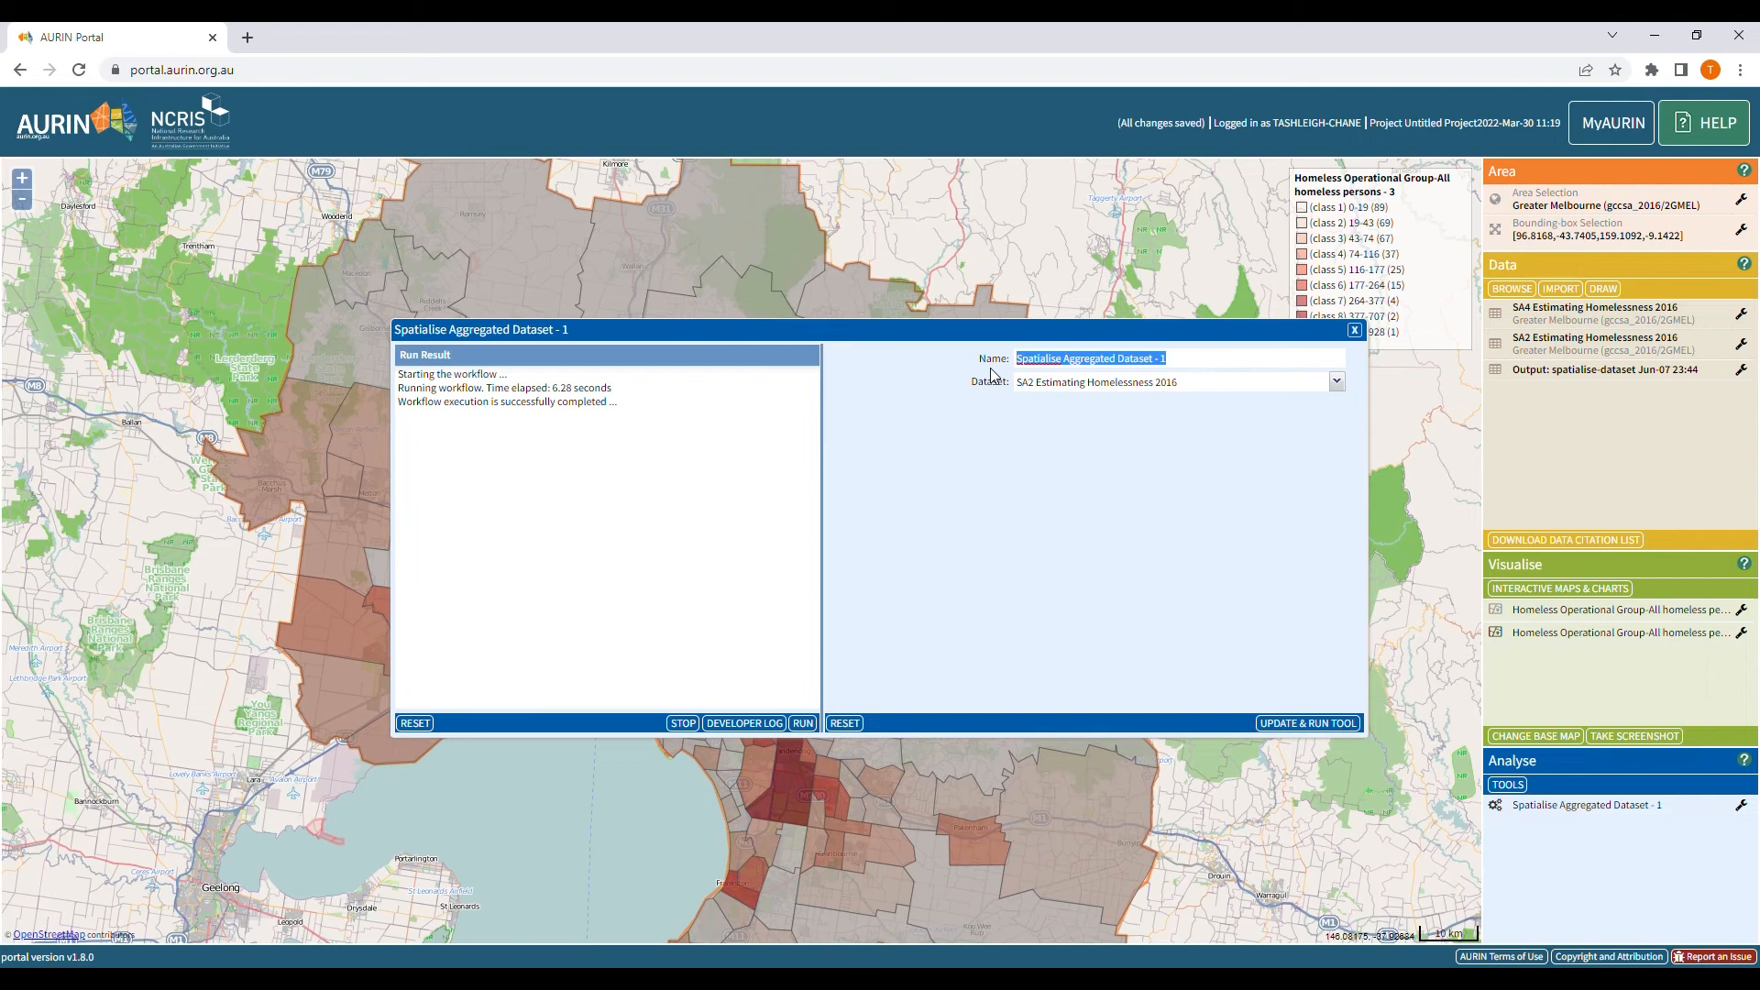
{"action": "left_click", "coordinate": [1355, 333]}
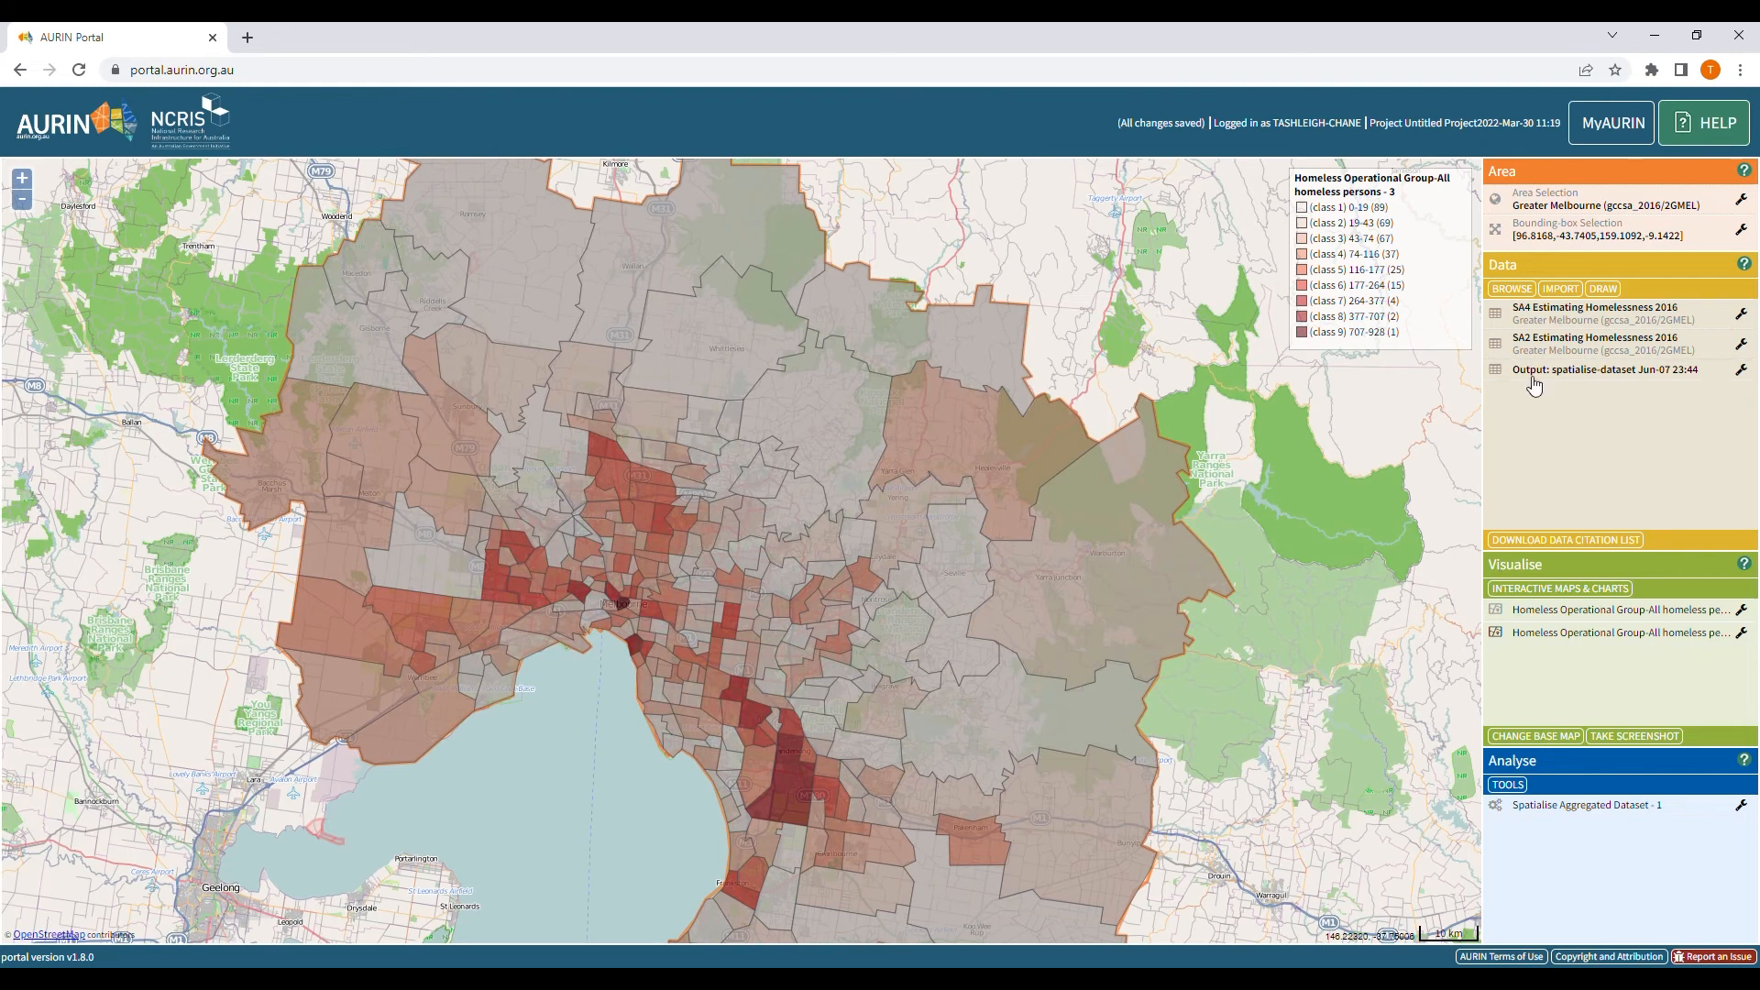
Rename the spatialised output dataset as "SA2_ homelessness shp".
{"action": "left_click", "coordinate": [1739, 372]}
{"action": "left_click", "coordinate": [1697, 400]}
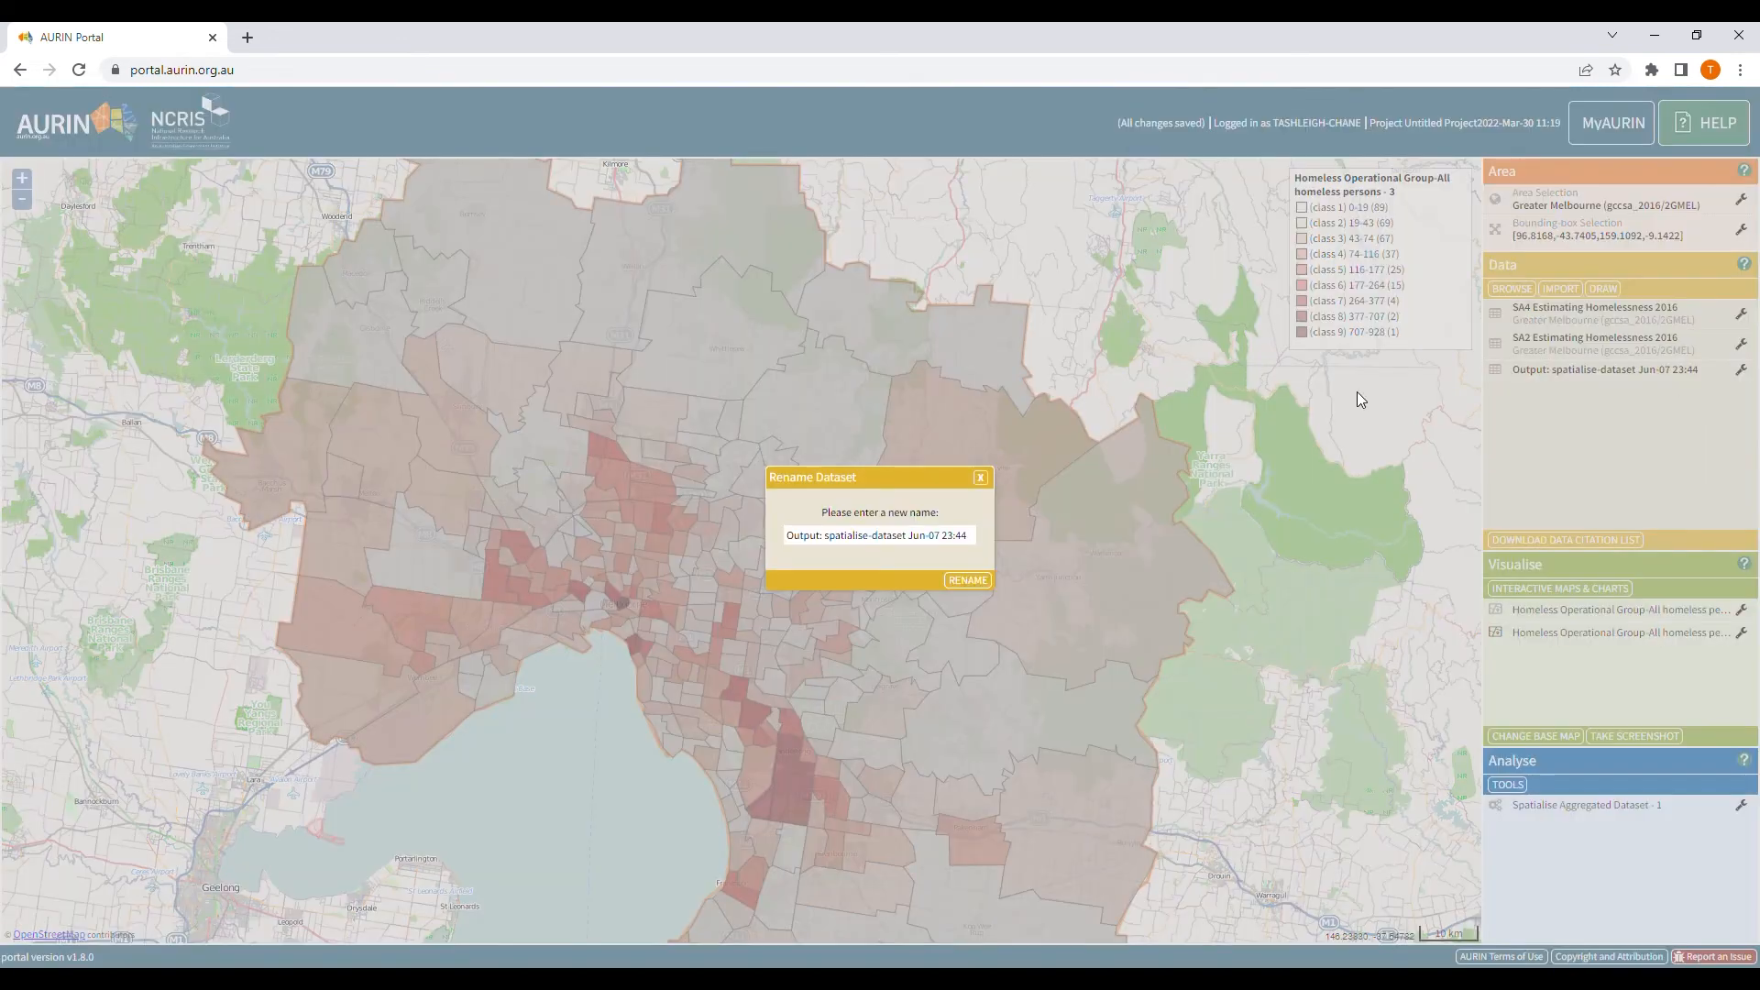
{"action": "left_click_drag", "start_coordinate": [828, 544], "coordinate": [777, 546]}
{"action": "left_click_drag", "start_coordinate": [977, 543], "coordinate": [672, 529]}
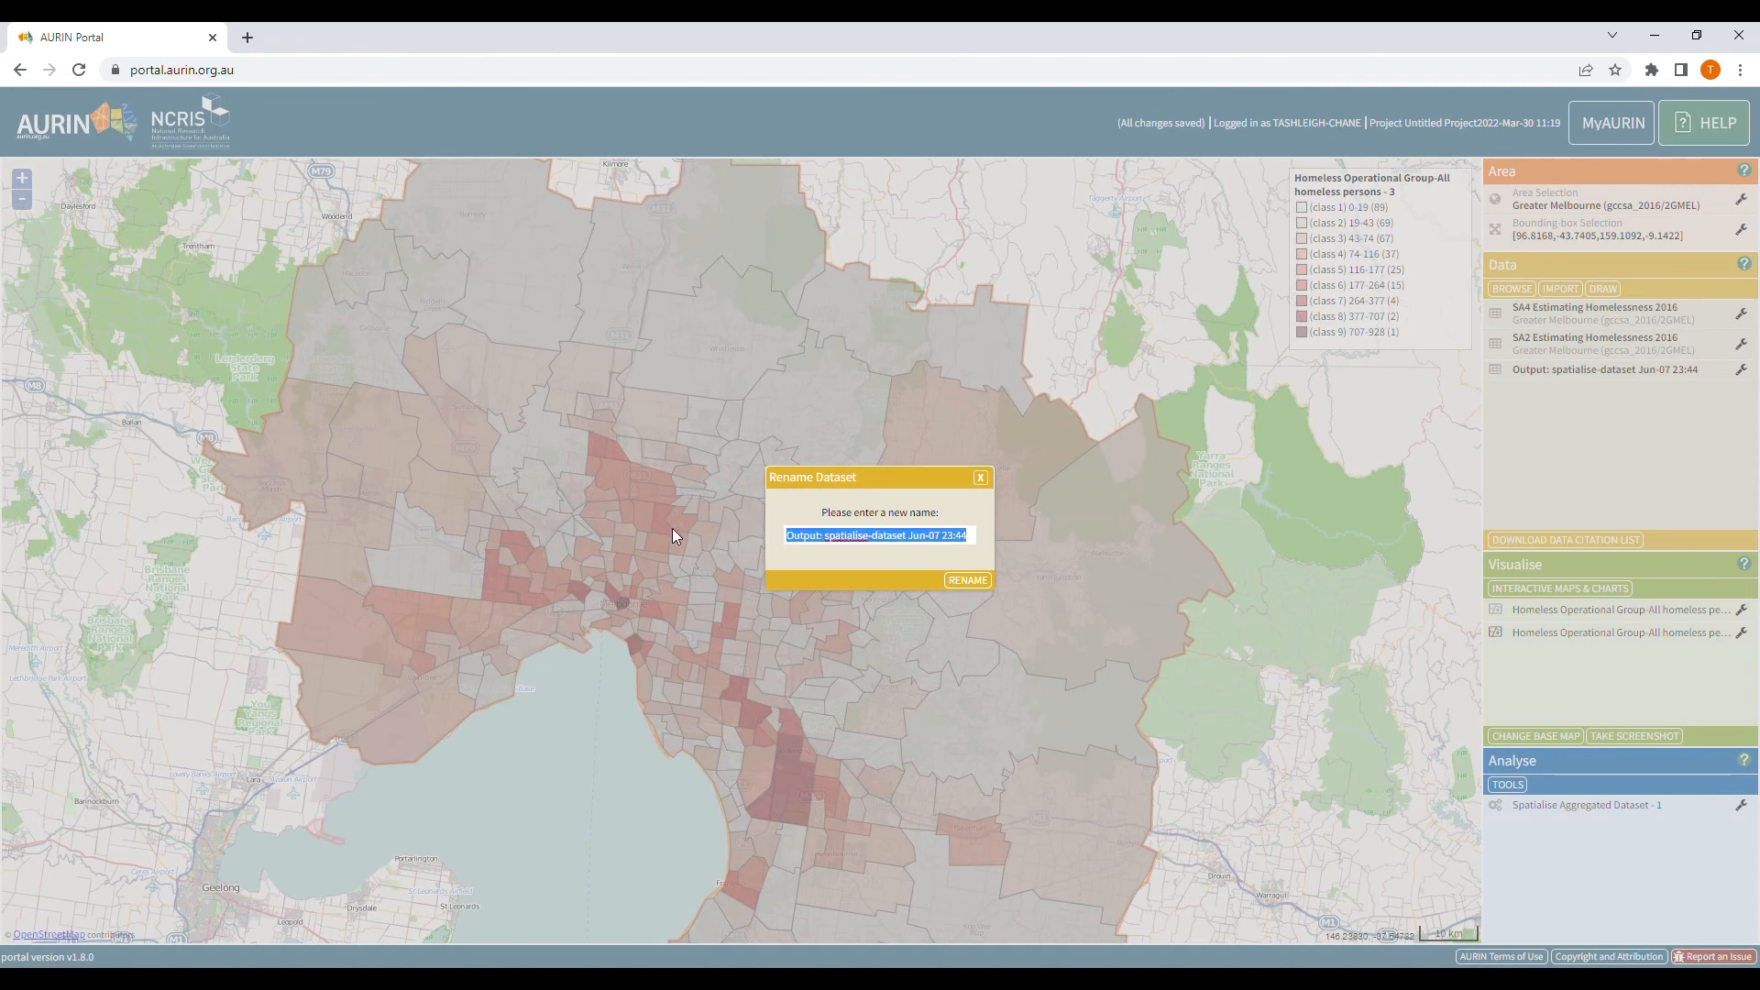
{"action": "type", "text": "hom"}
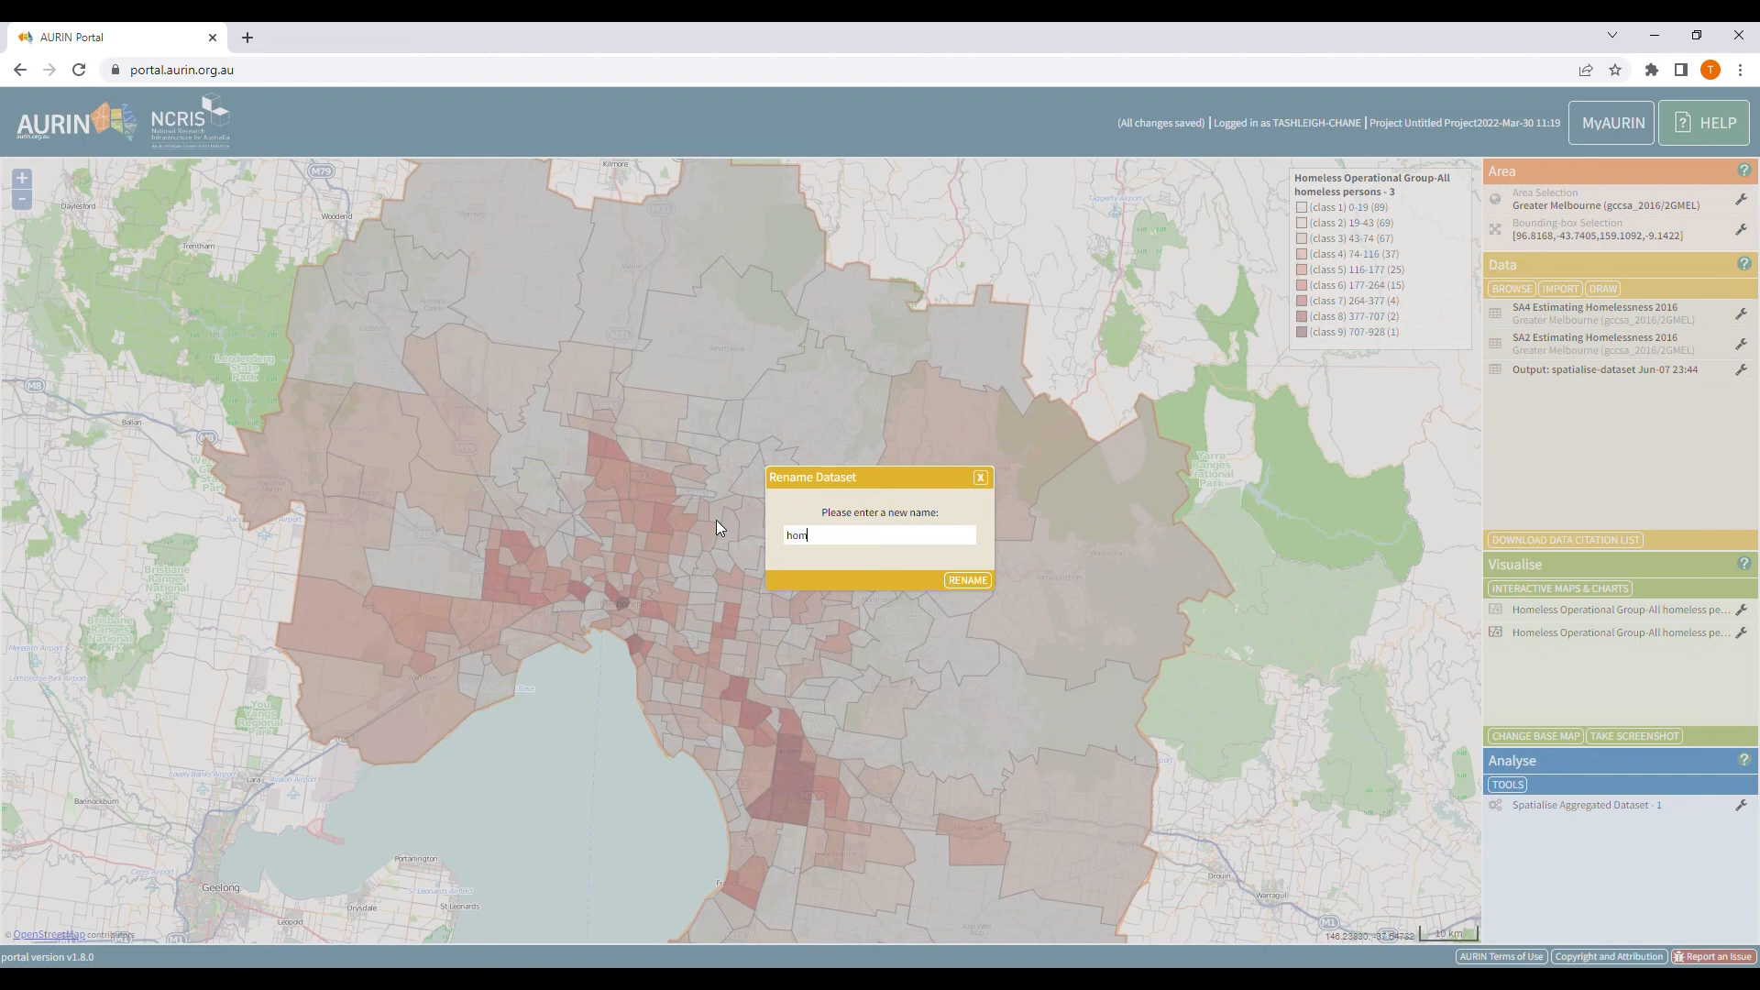
{"action": "type", "text": "elessness saSa2"}
{"action": "key", "text": "BackSpace"}
{"action": "key", "text": "BackSpace"}
{"action": "type", "text": "A2_"}
{"action": "left_click", "coordinate": [972, 581]}
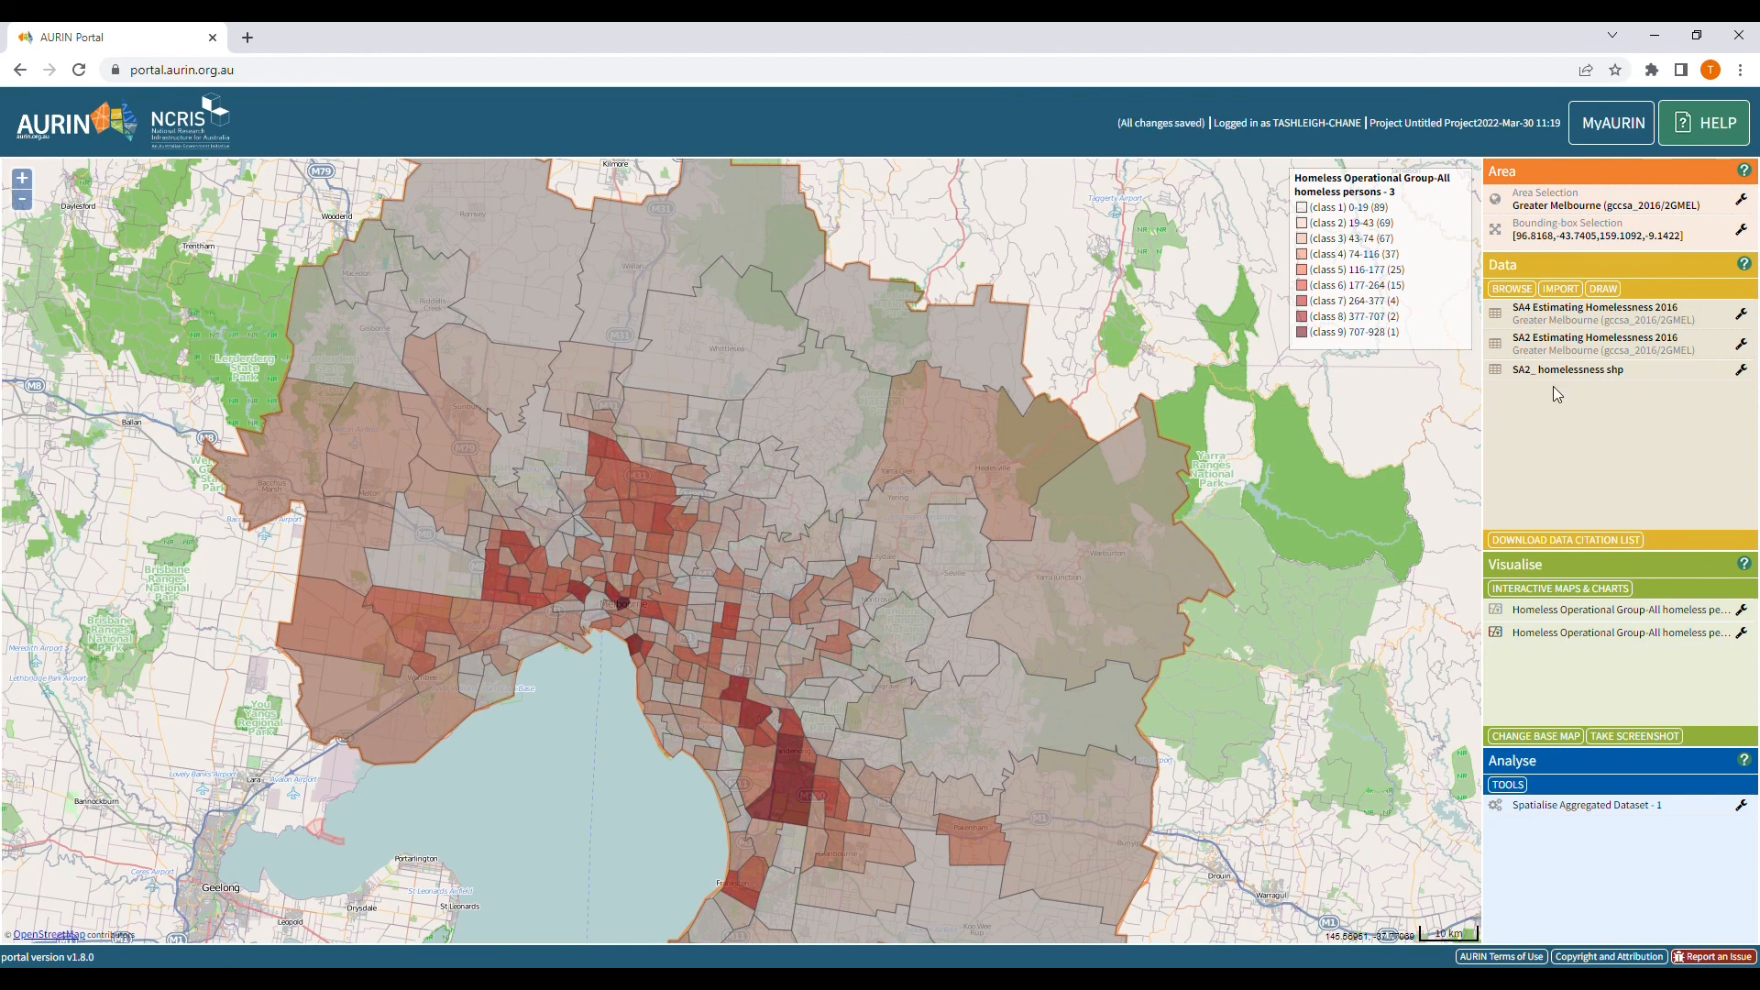
Open the SA2_ homelessness shp dataset, download it in SHP, JSON and CSV formats, and close its table.
{"action": "left_click", "coordinate": [1607, 372]}
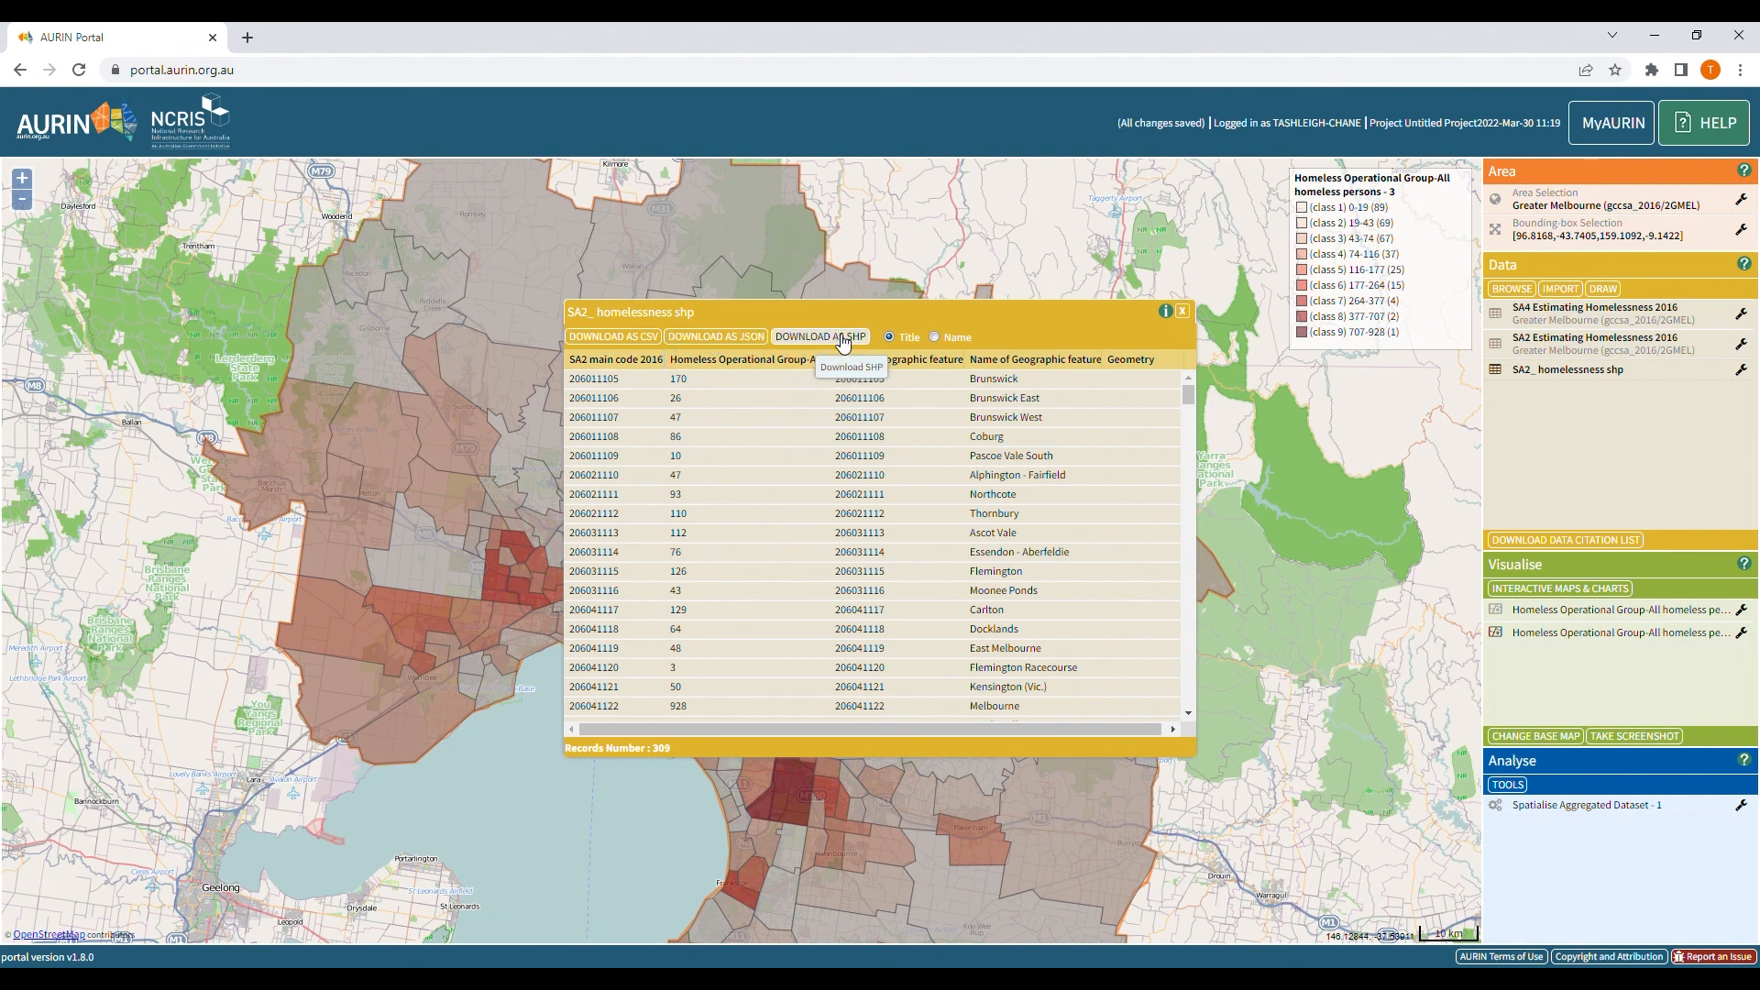
{"action": "left_click", "coordinate": [841, 338]}
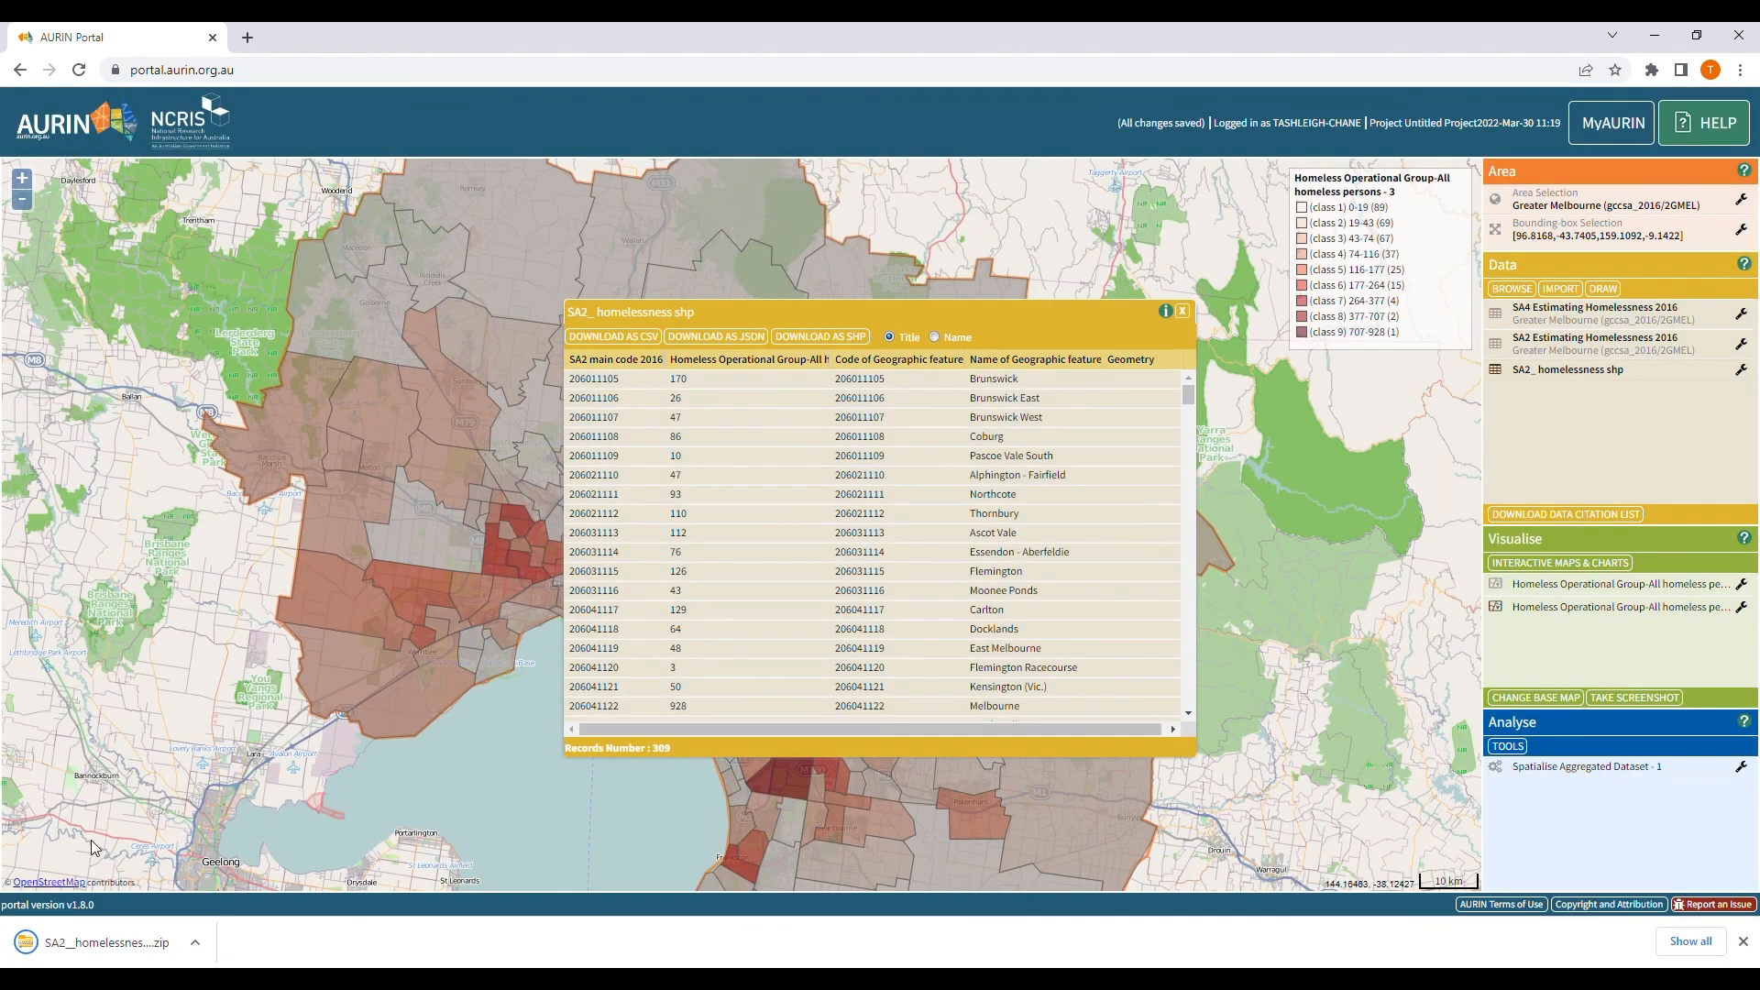
{"action": "left_click", "coordinate": [759, 336]}
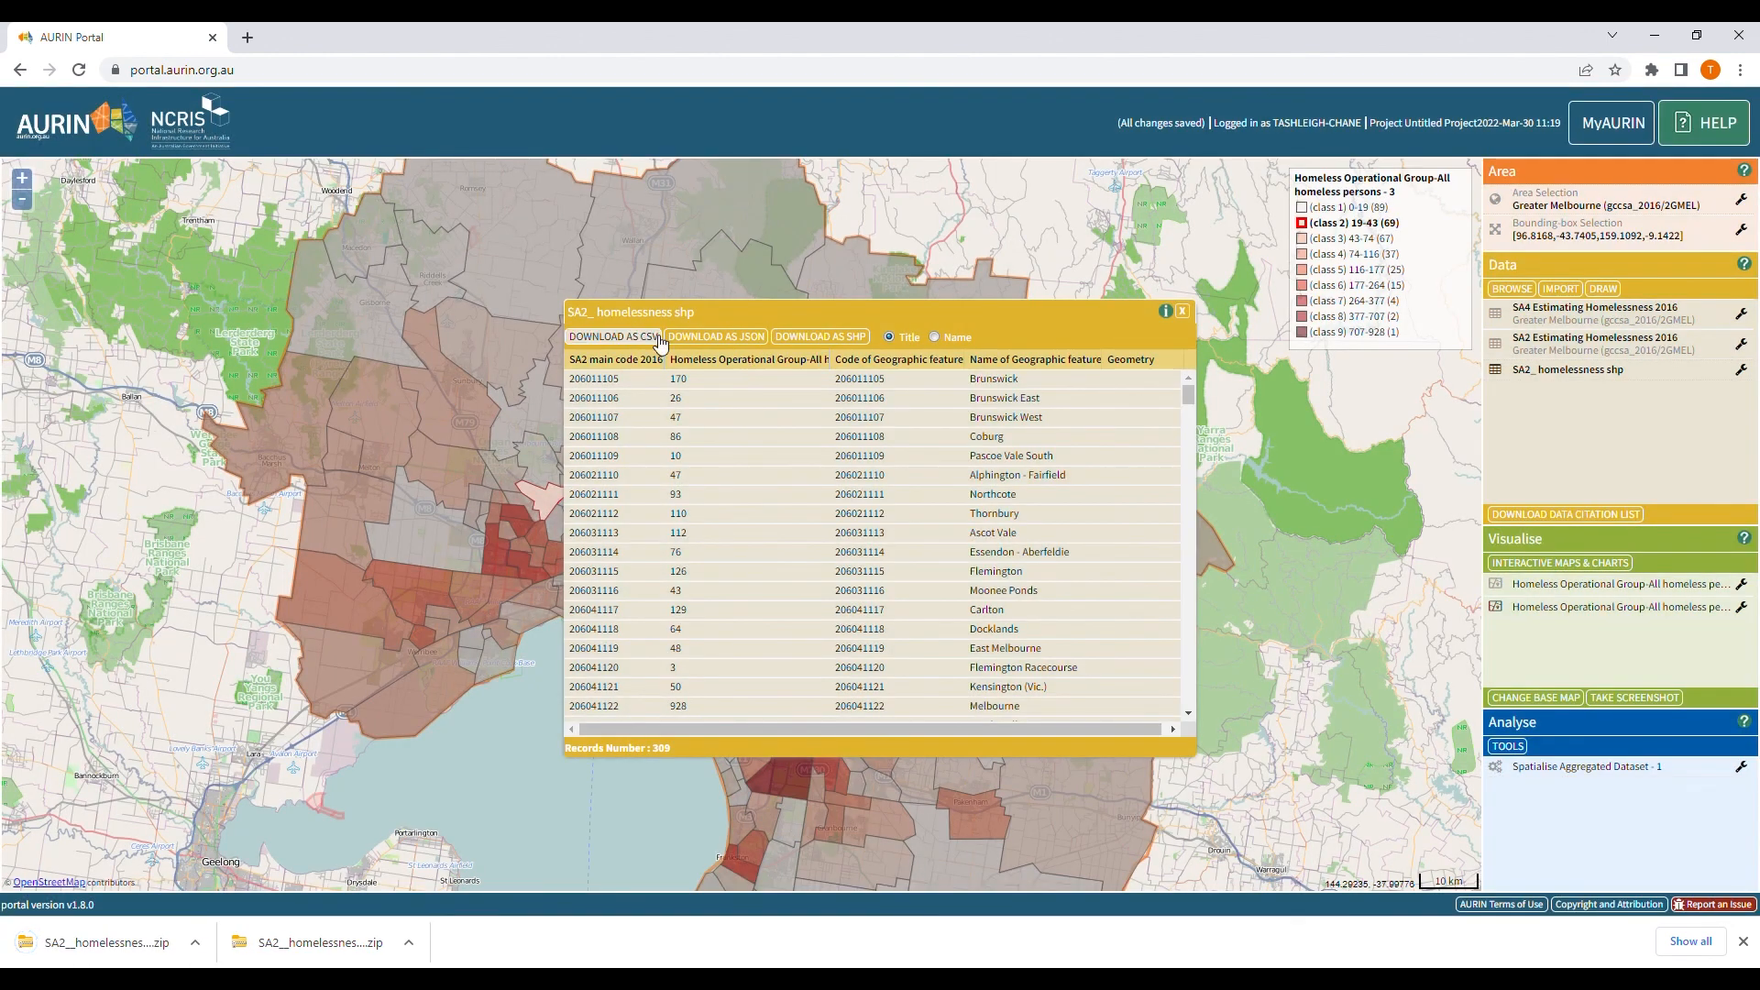
{"action": "left_click", "coordinate": [648, 339]}
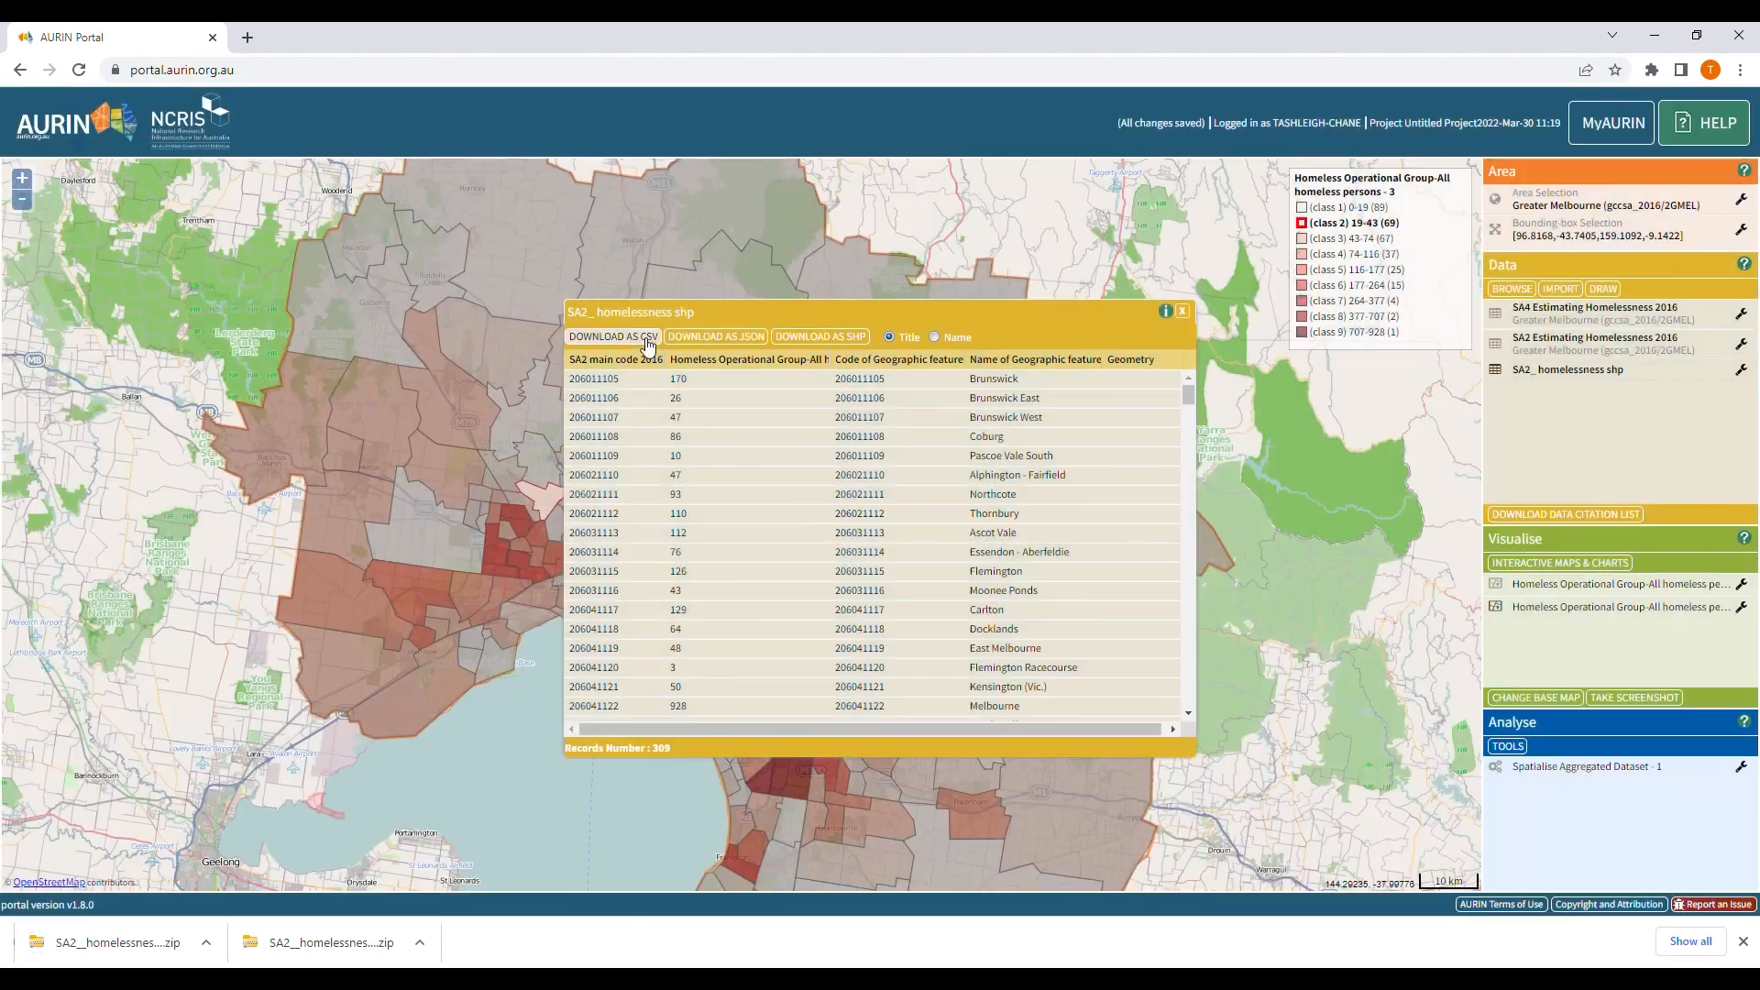
{"action": "left_click", "coordinate": [1182, 311]}
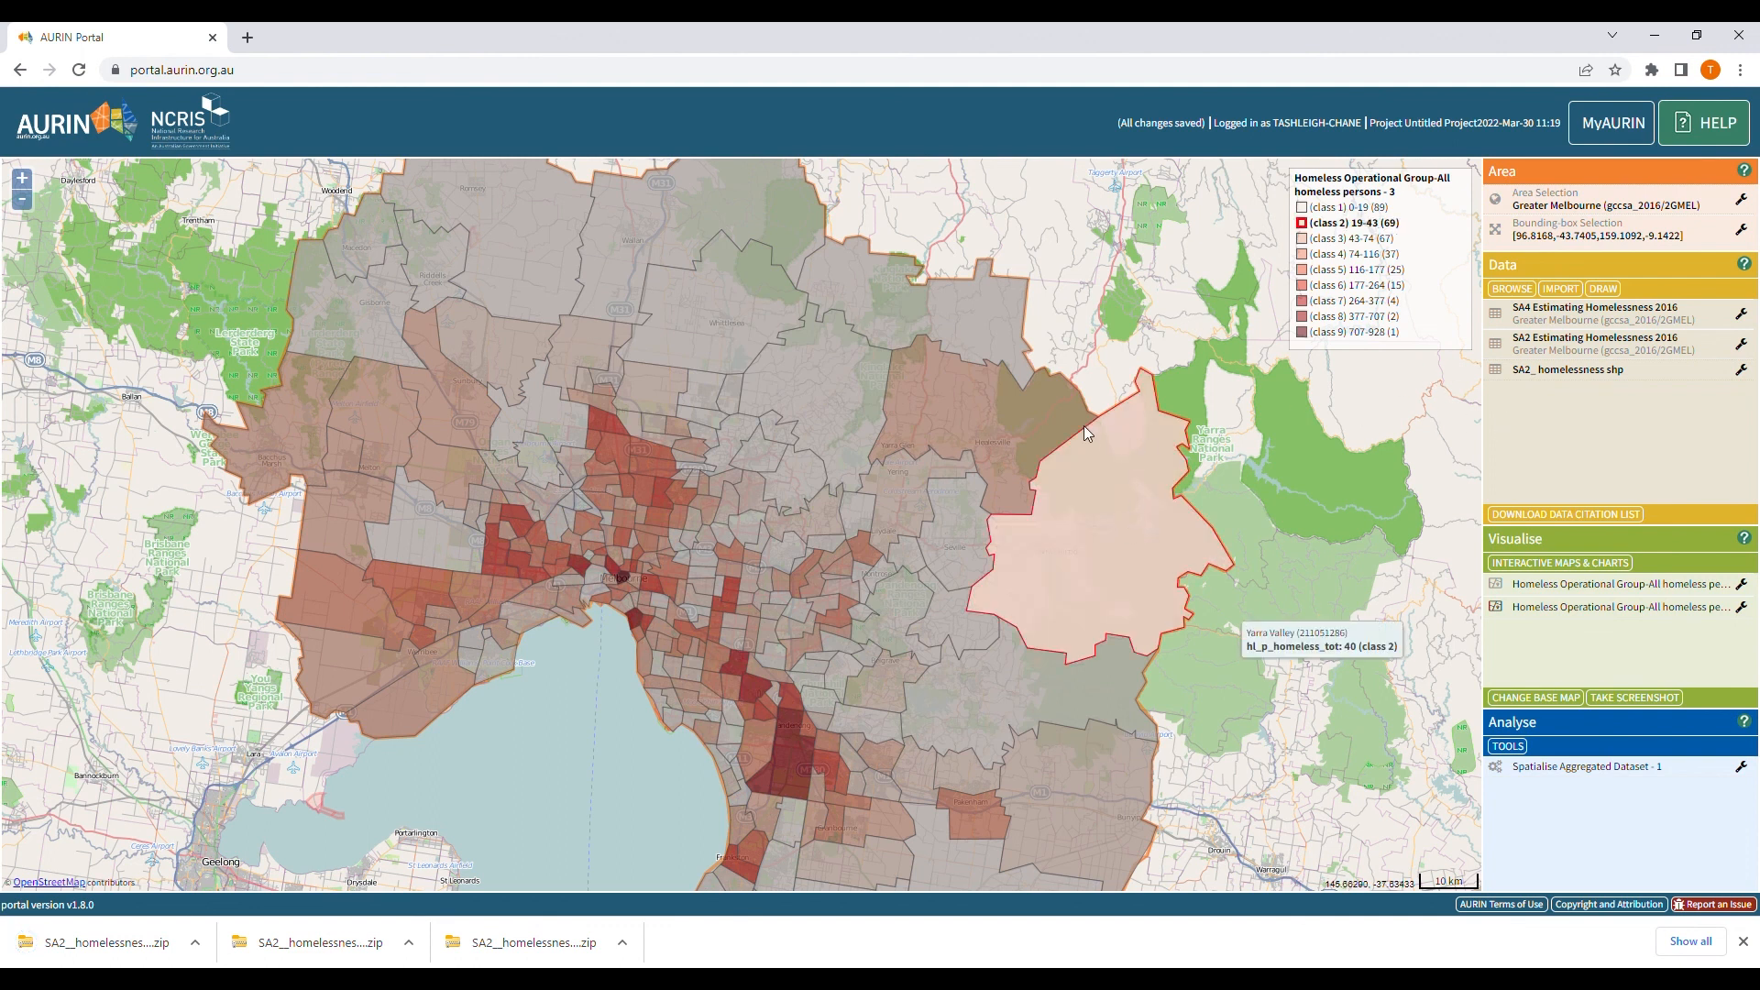
{"action": "scroll", "coordinate": [1083, 425], "scroll_direction": "down", "scroll_amount": 2}
{"action": "scroll", "coordinate": [1086, 438], "scroll_direction": "up", "scroll_amount": 2}
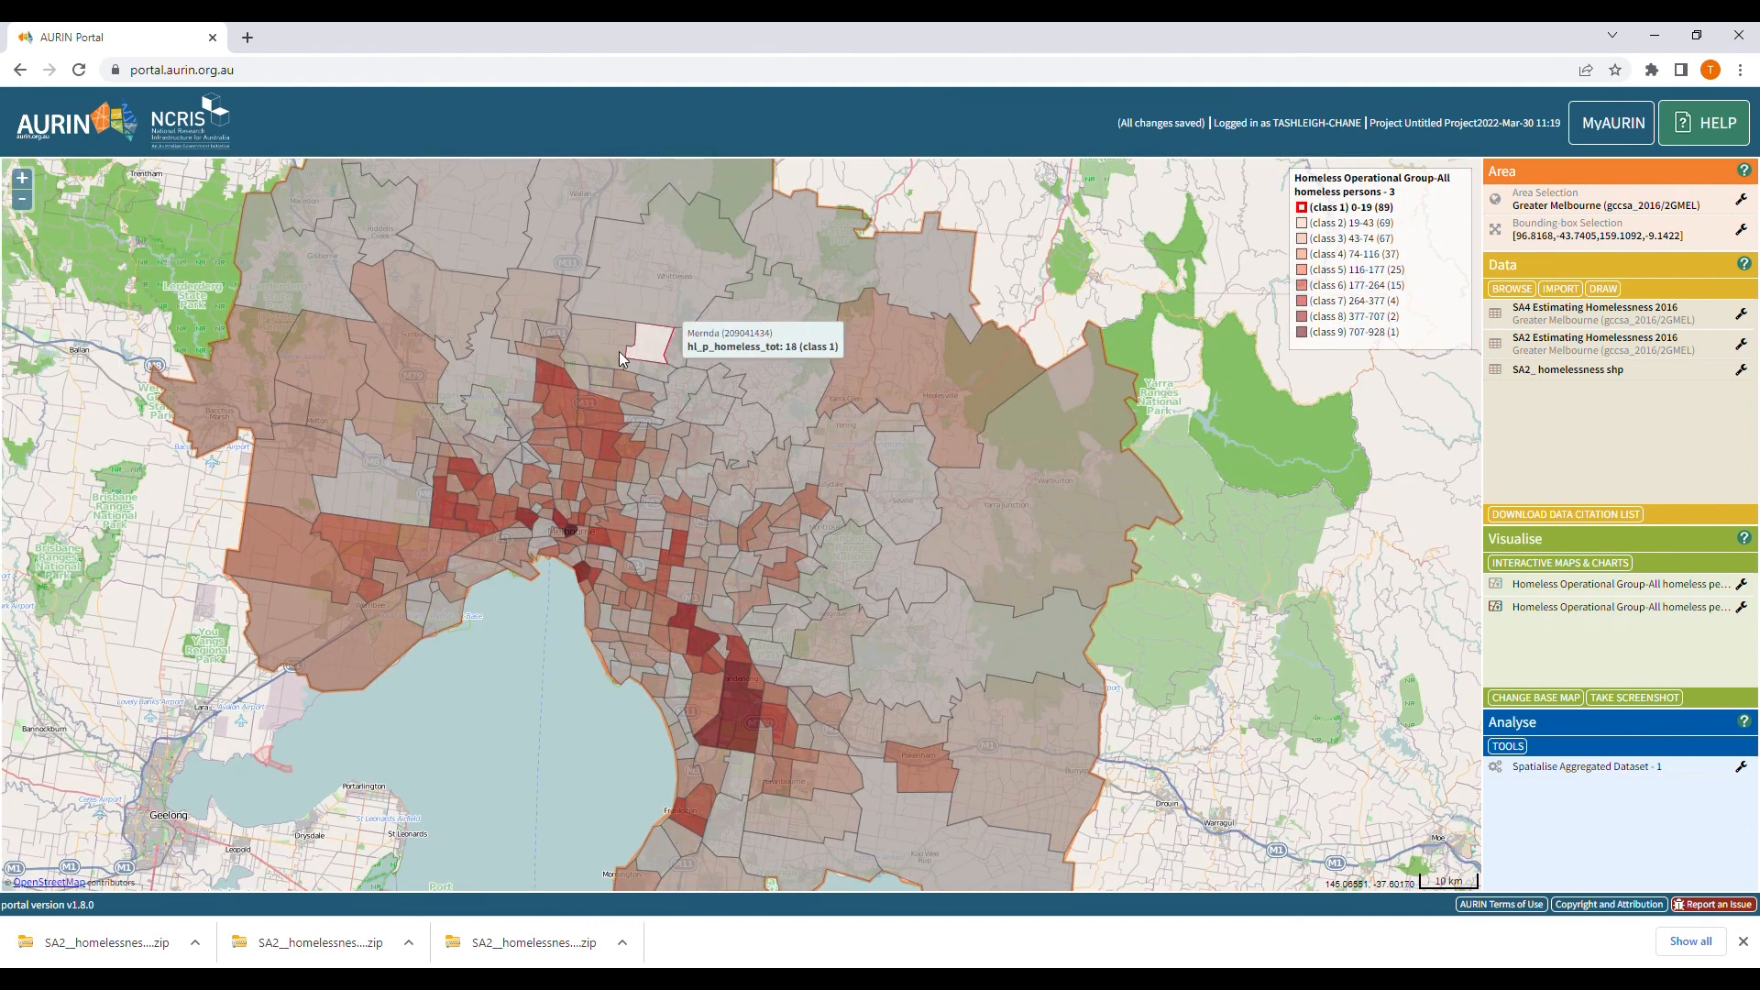
{"action": "scroll", "coordinate": [640, 592], "scroll_direction": "down", "scroll_amount": 1}
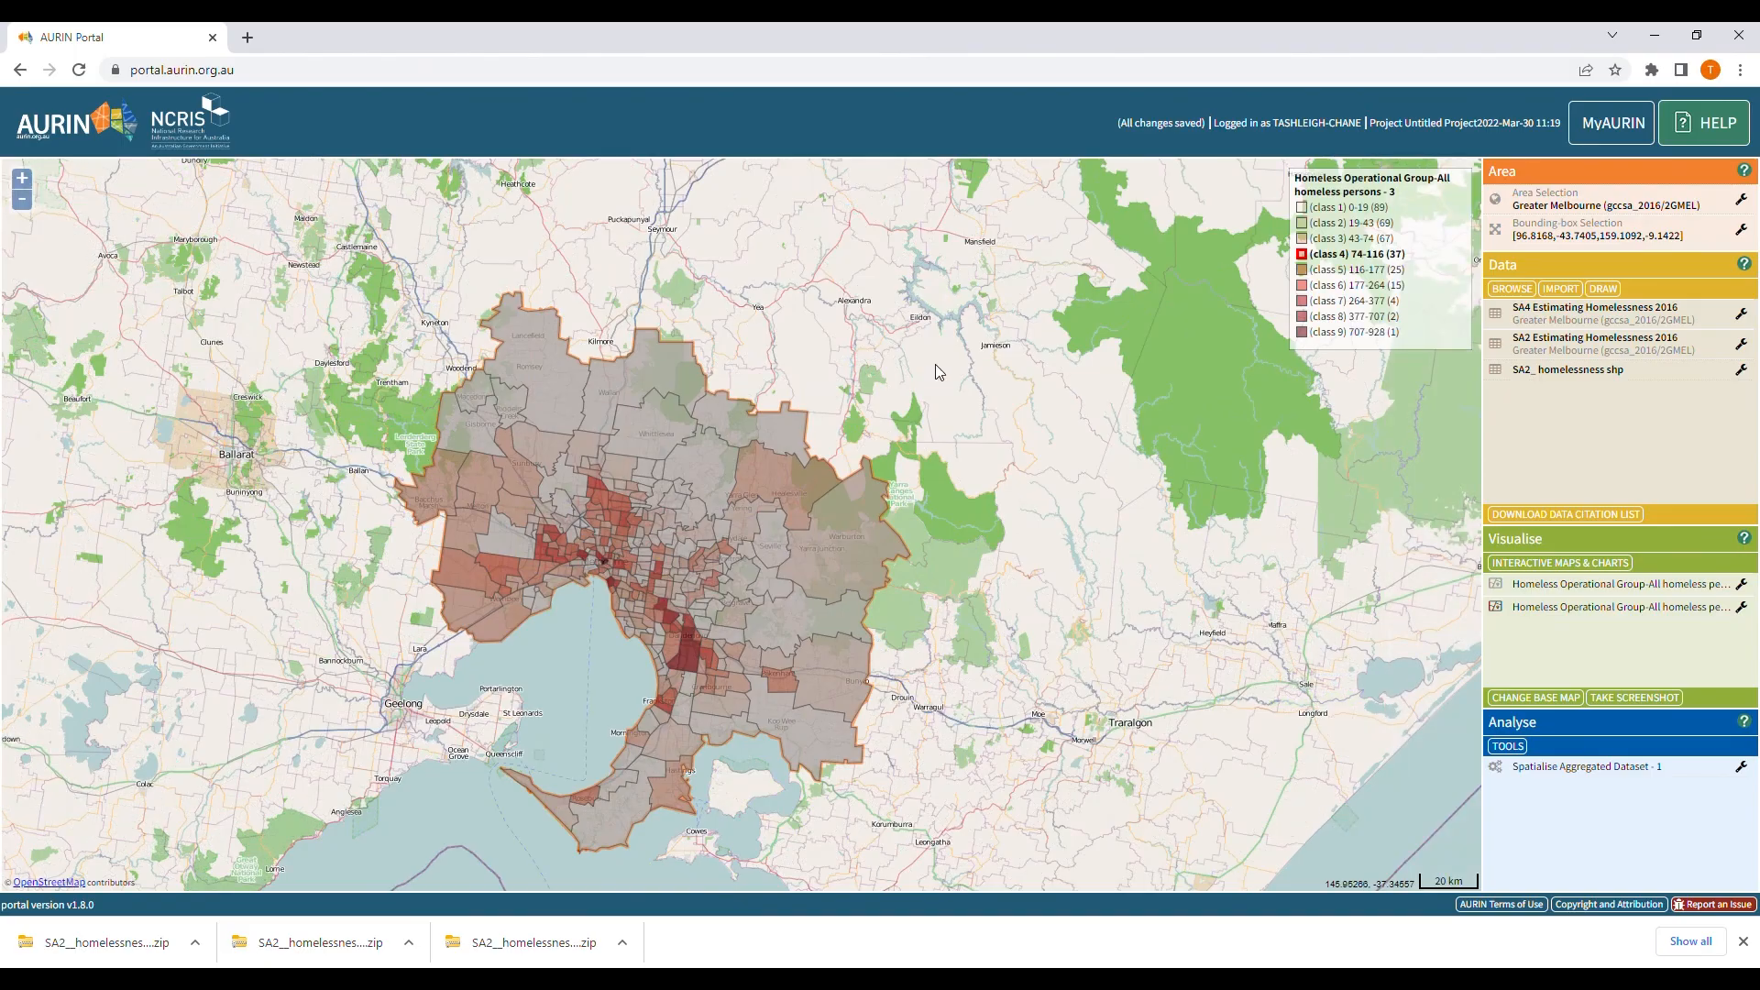